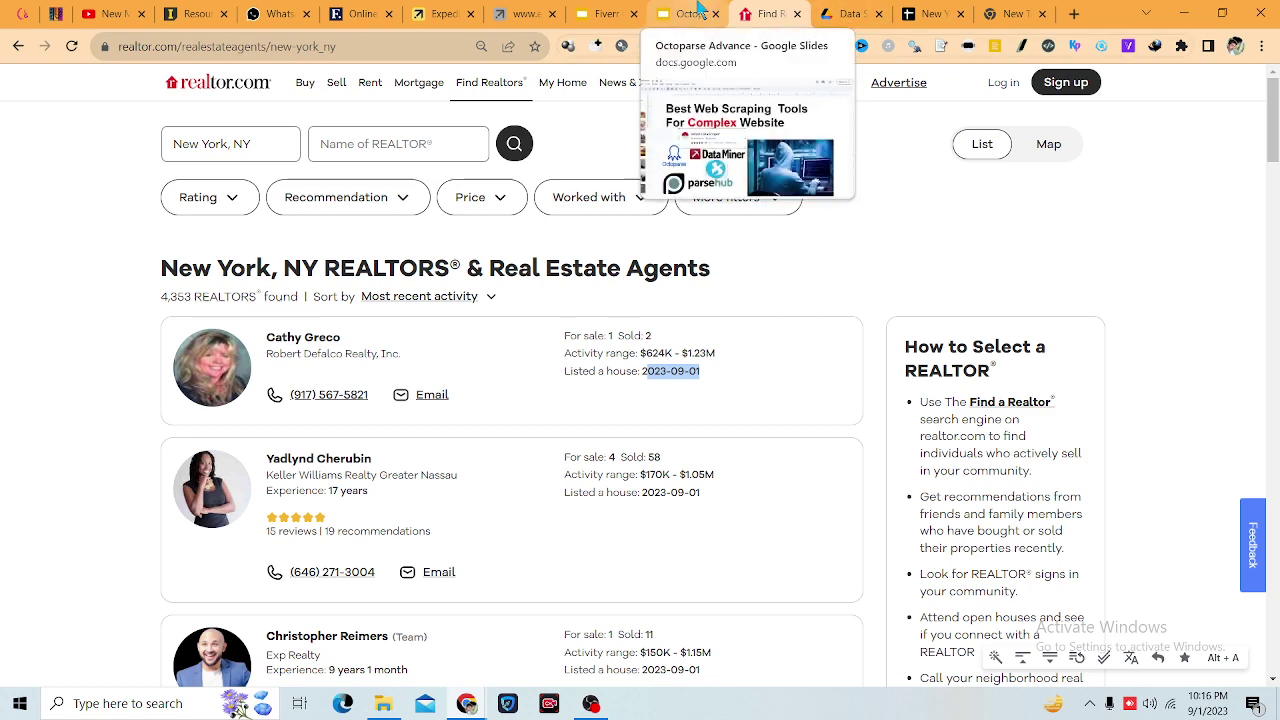
Step: Search Google for "instant data scraper" and open the extension's Chrome Web Store page
left_click(1007, 14)
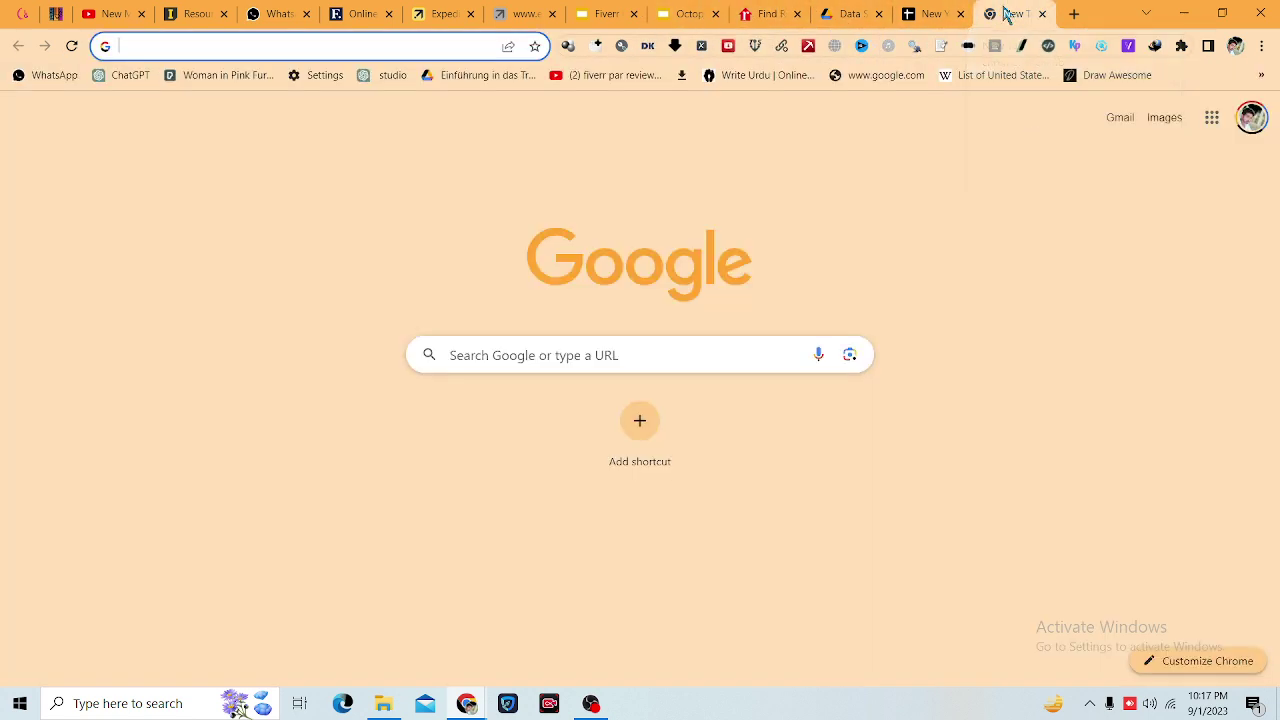
left_click(280, 52)
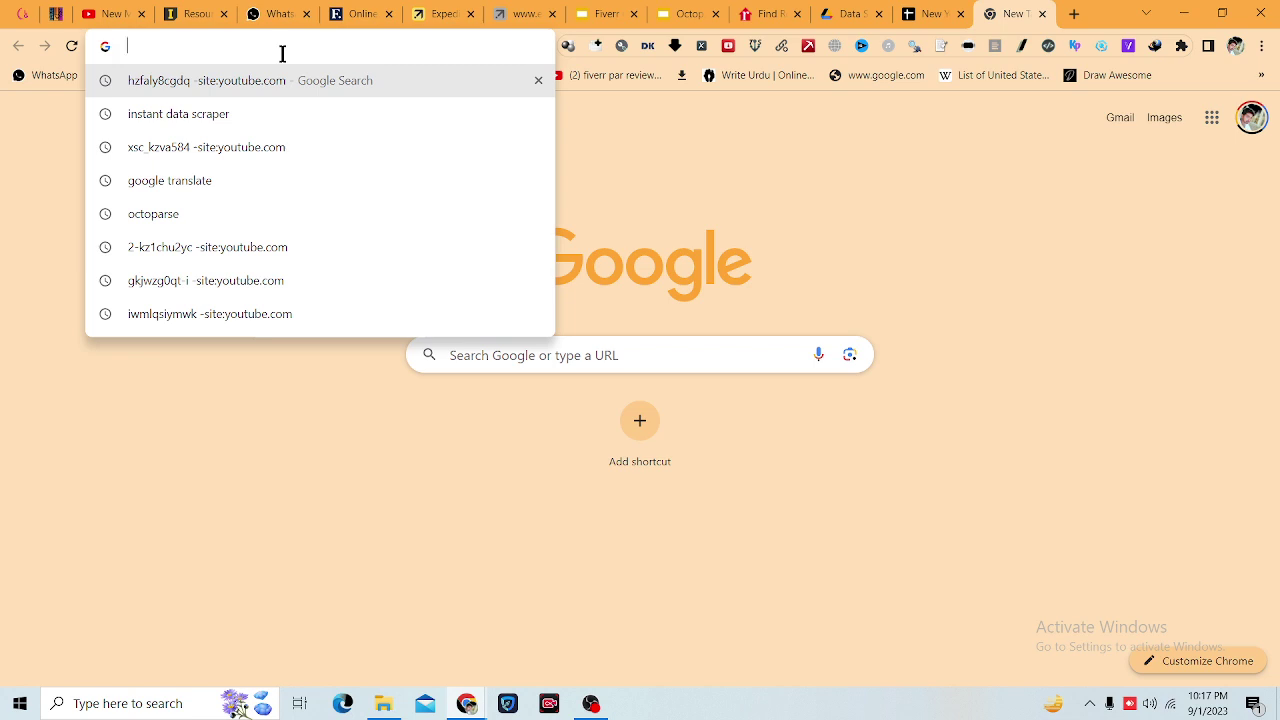
left_click(592, 355)
type("insta")
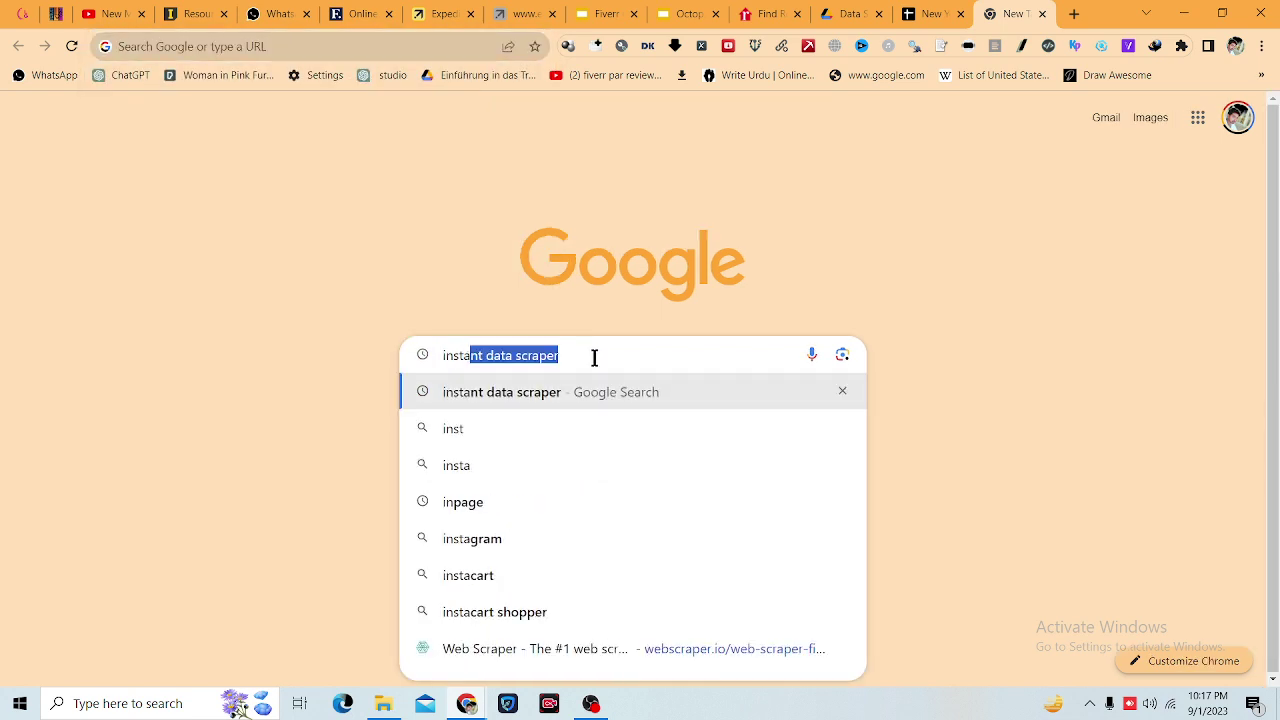
type("nt data scraper")
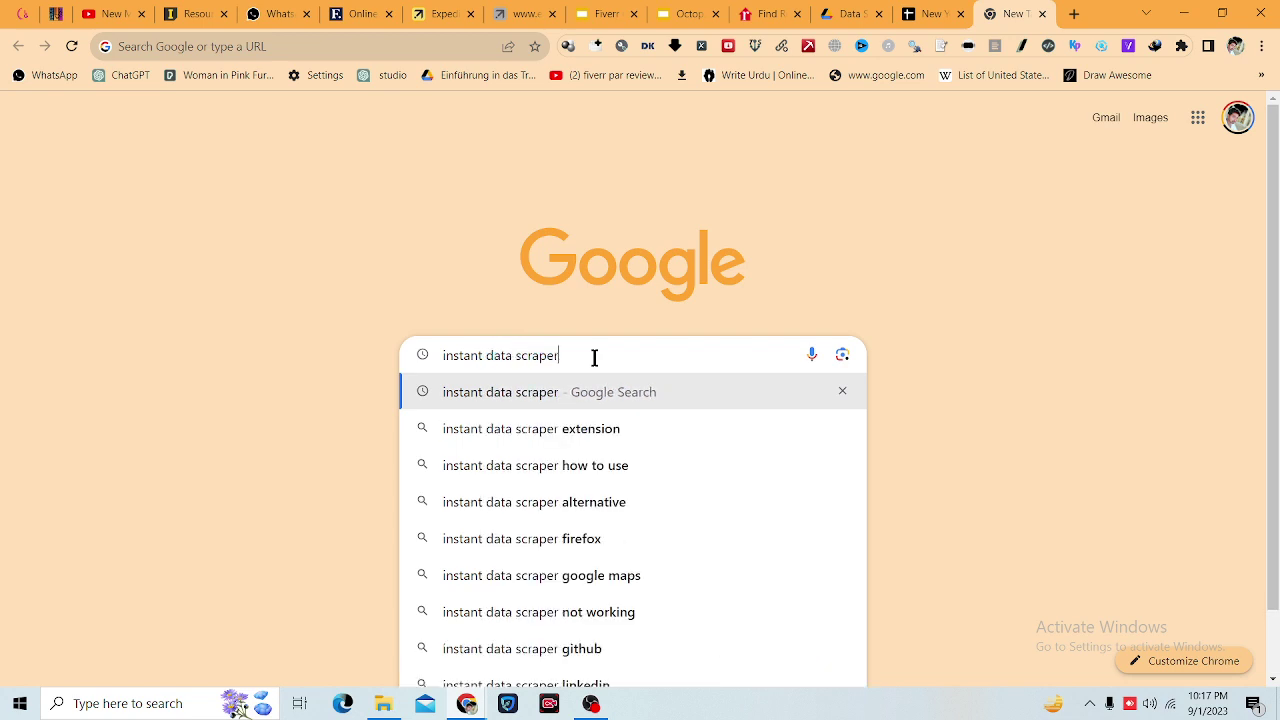
key("Return")
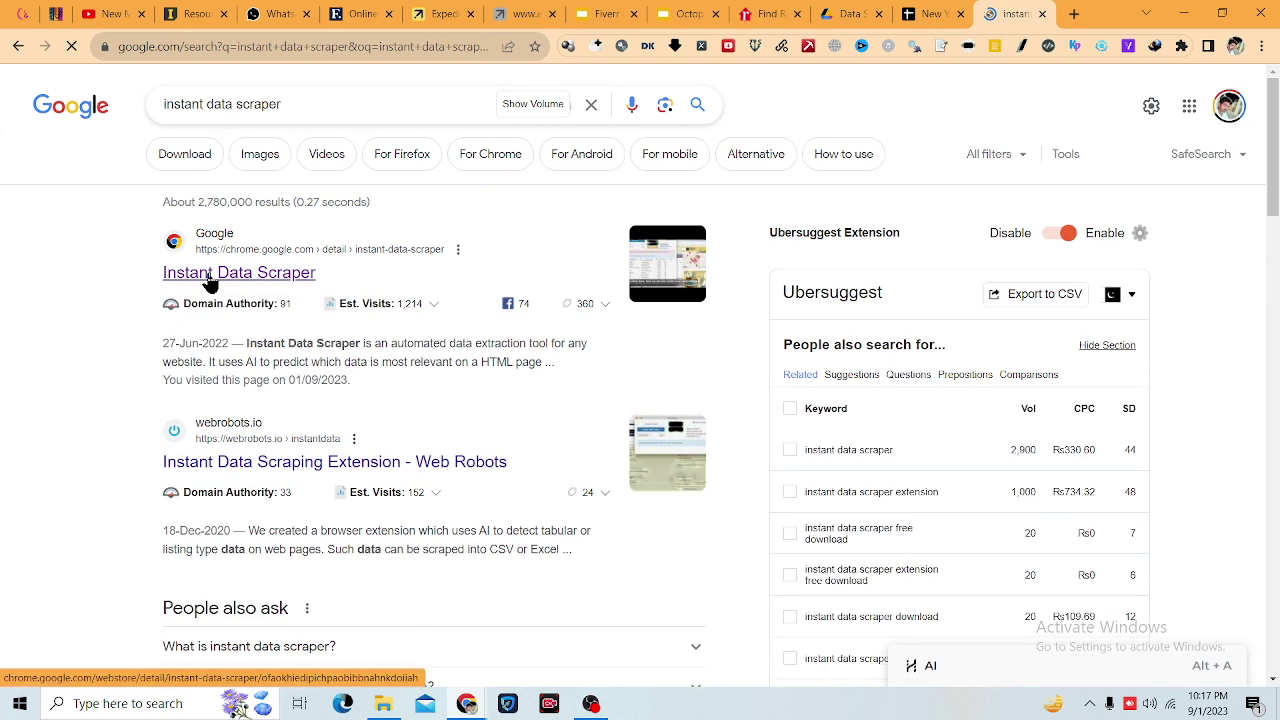
left_click(209, 280)
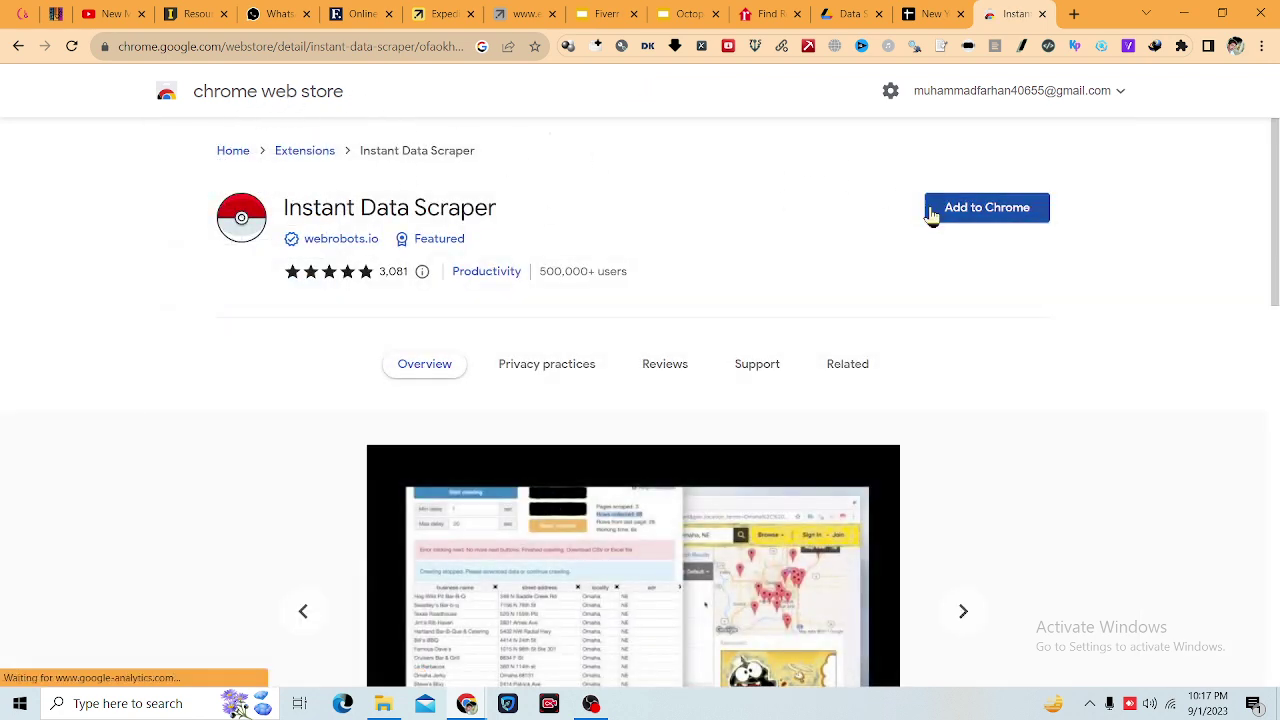
Step: Add the Instant Data Scraper extension to Chrome and pin it for quick access
left_click(960, 218)
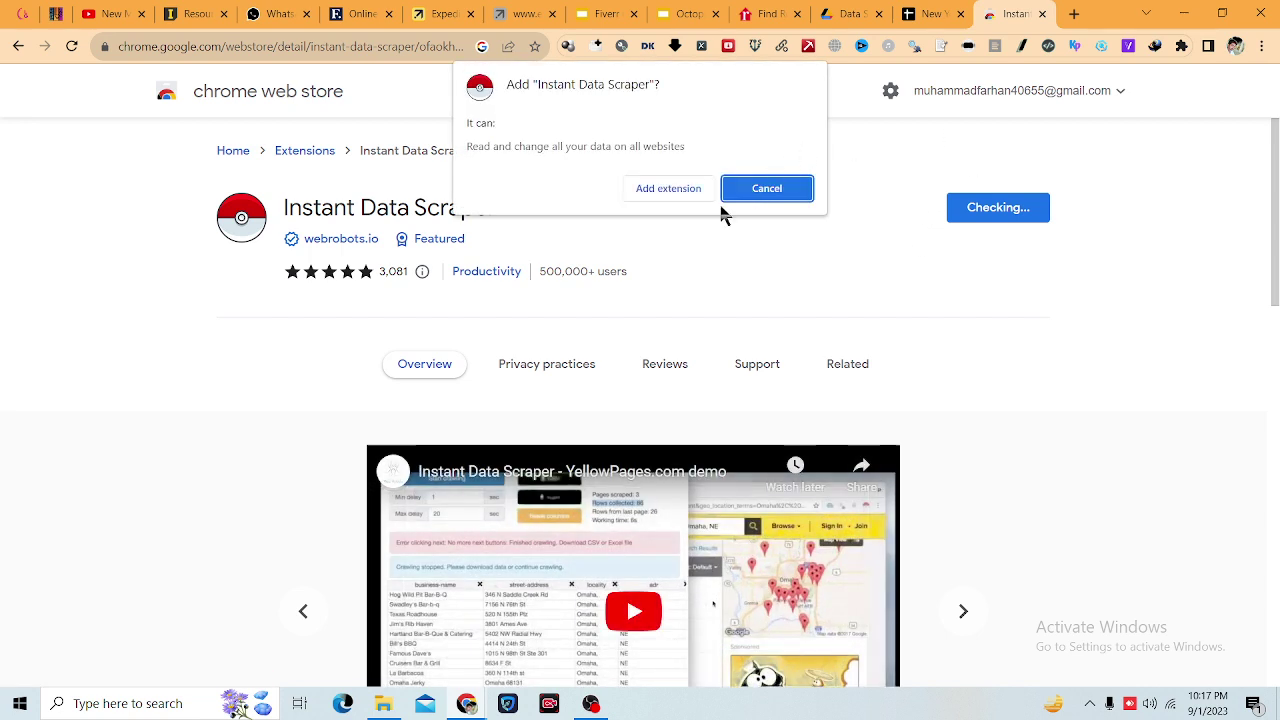
left_click(689, 195)
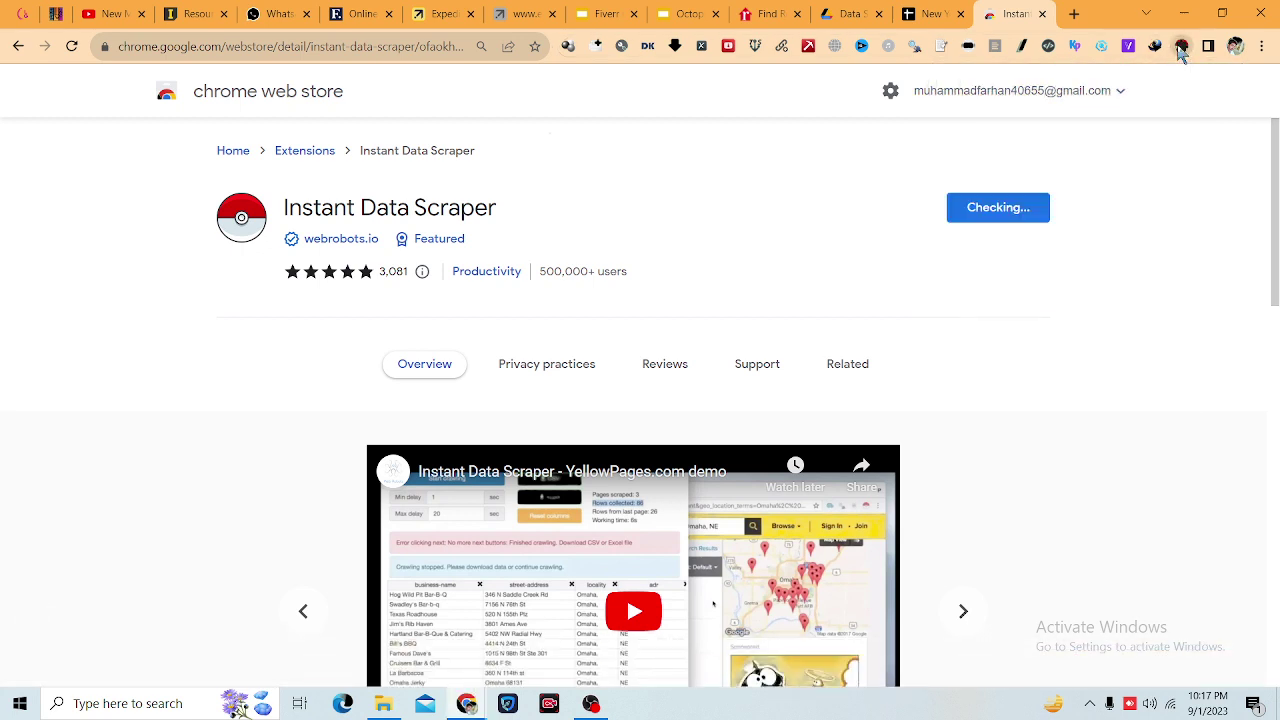
left_click(1183, 46)
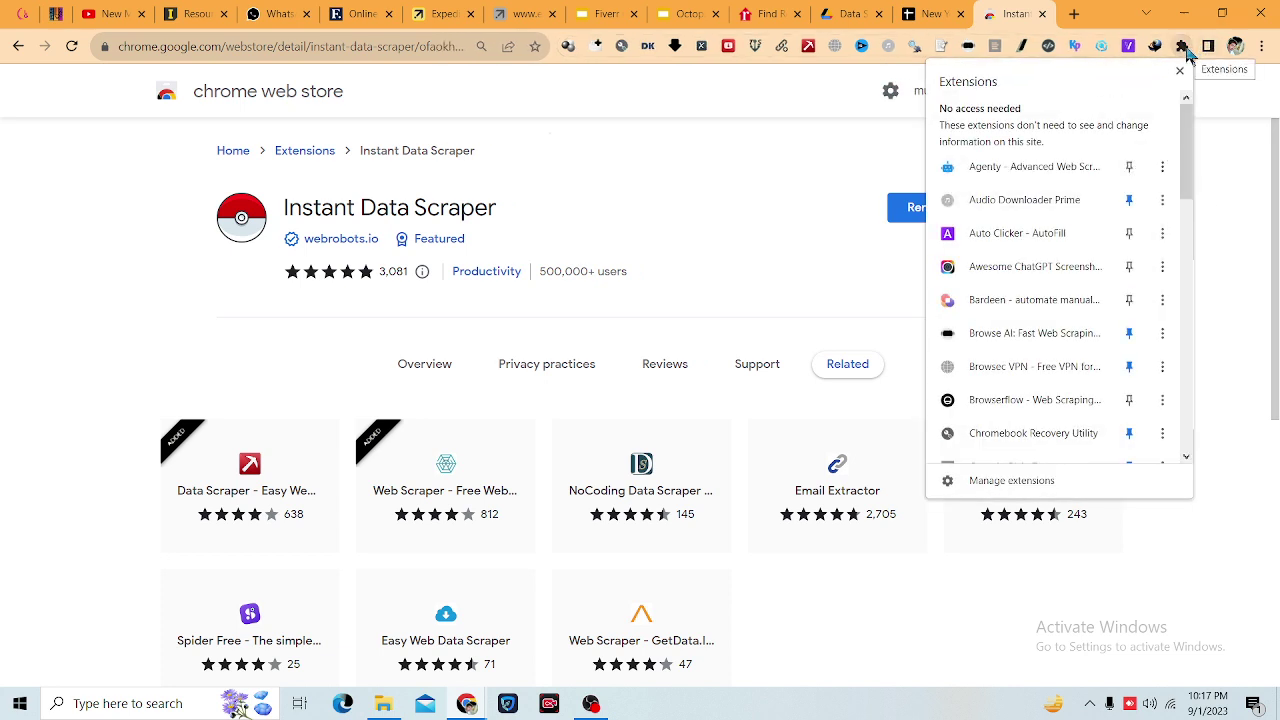
scroll(1123, 200, "down", 9)
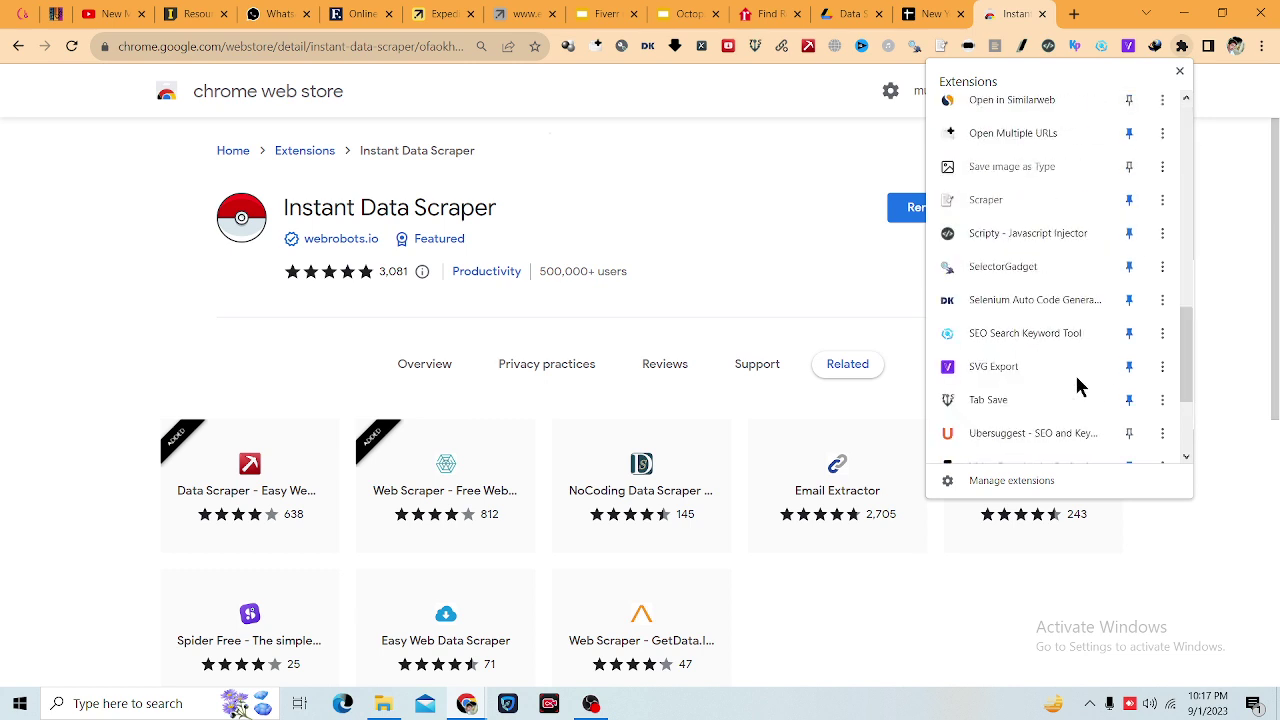
scroll(1078, 387, "up", 3)
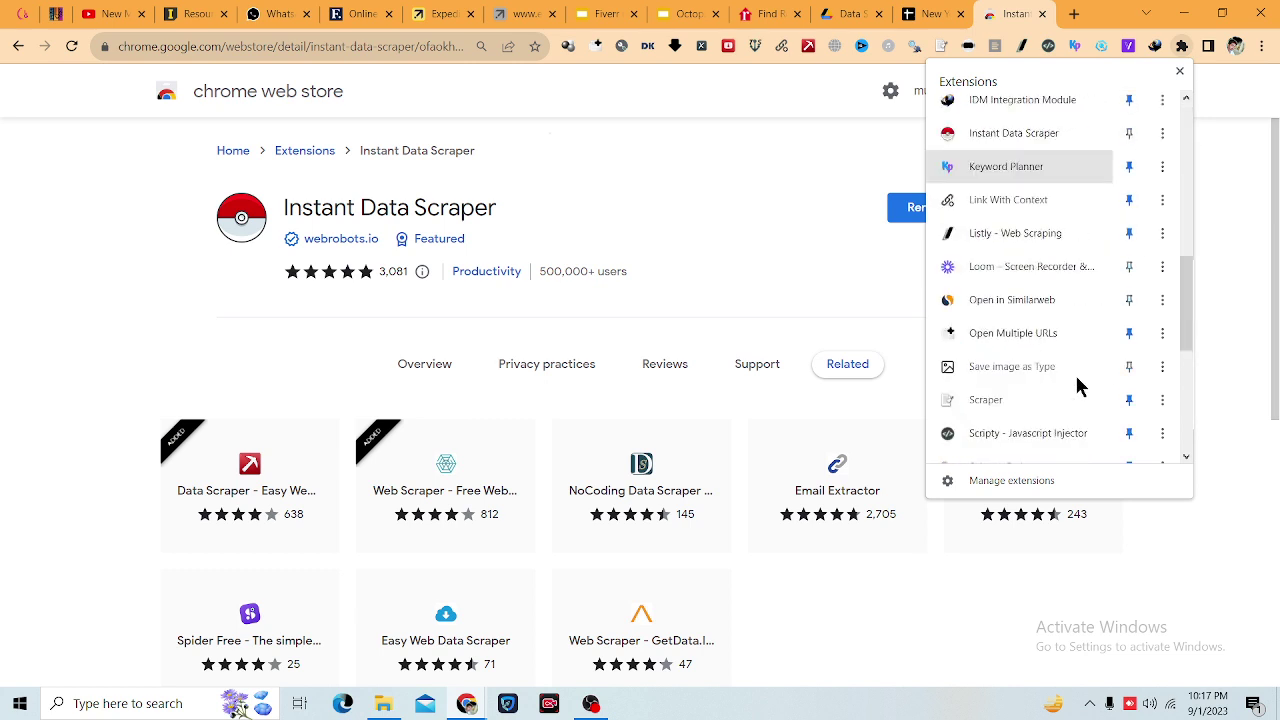
left_click(1128, 133)
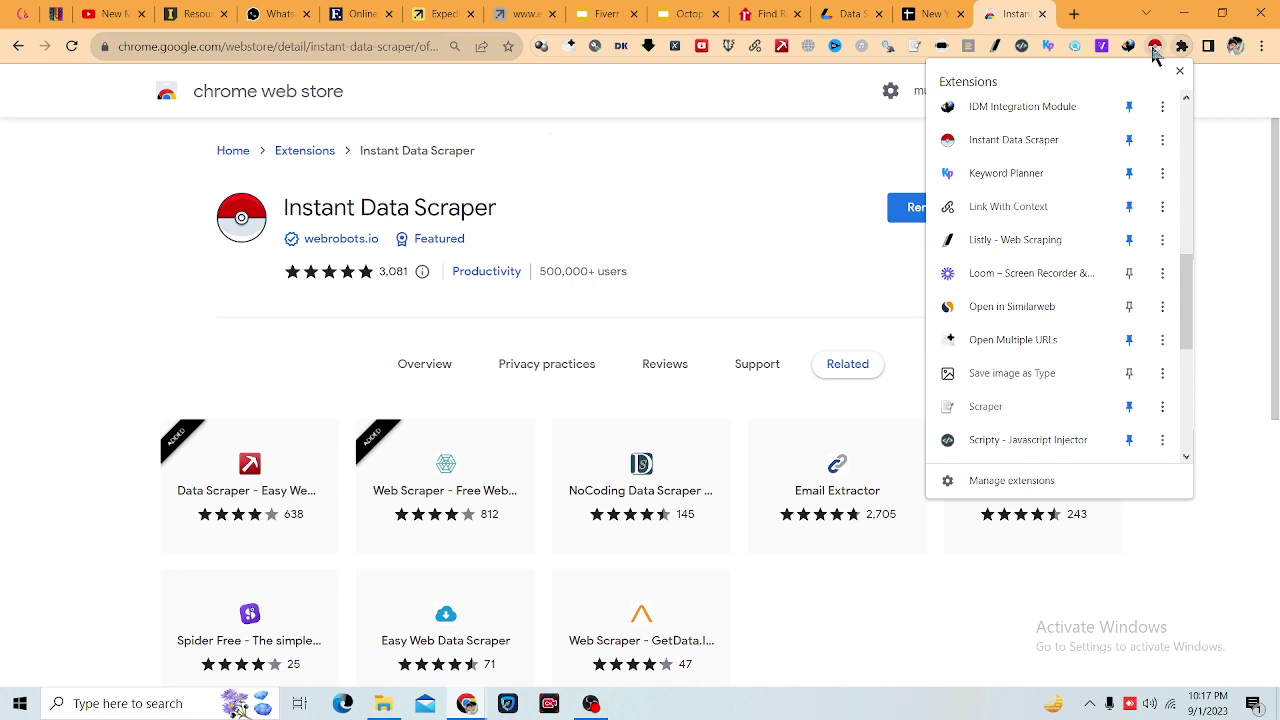
left_click(1203, 95)
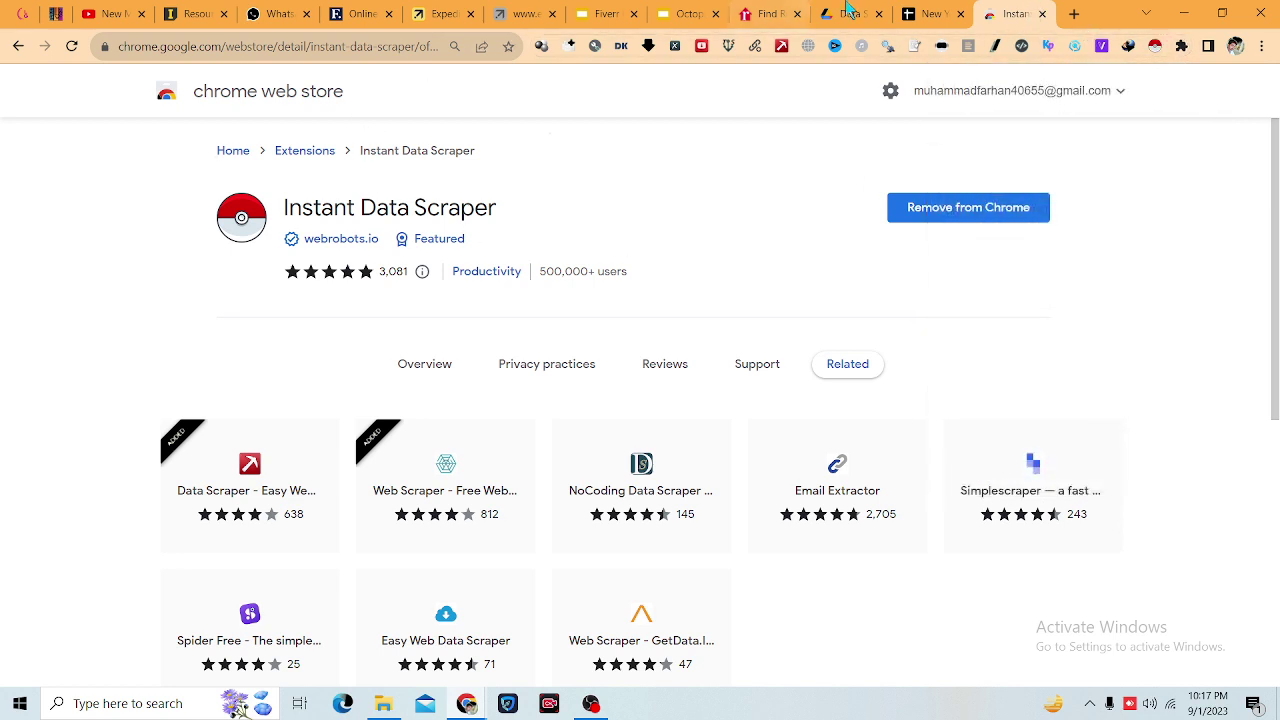
Step: Reload the realtor.com New York agents page, run Instant Data Scraper on it, and check which listings it highlights
left_click(768, 14)
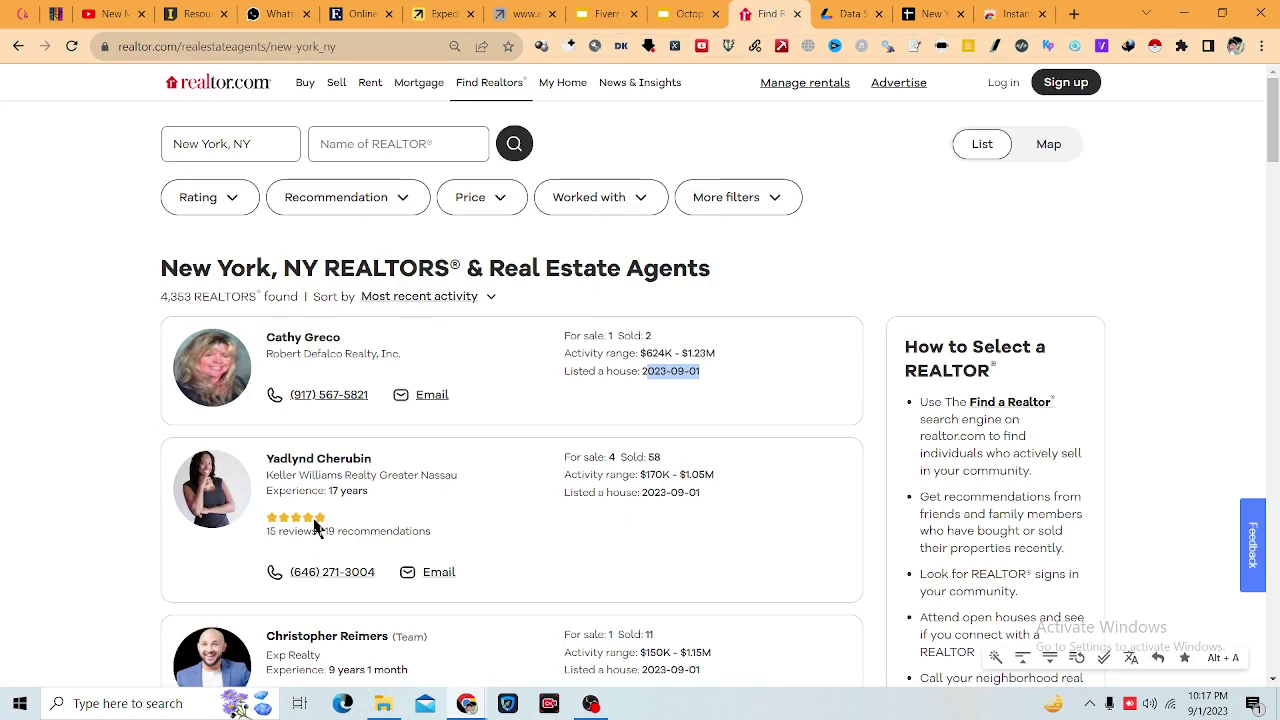
left_click(64, 49)
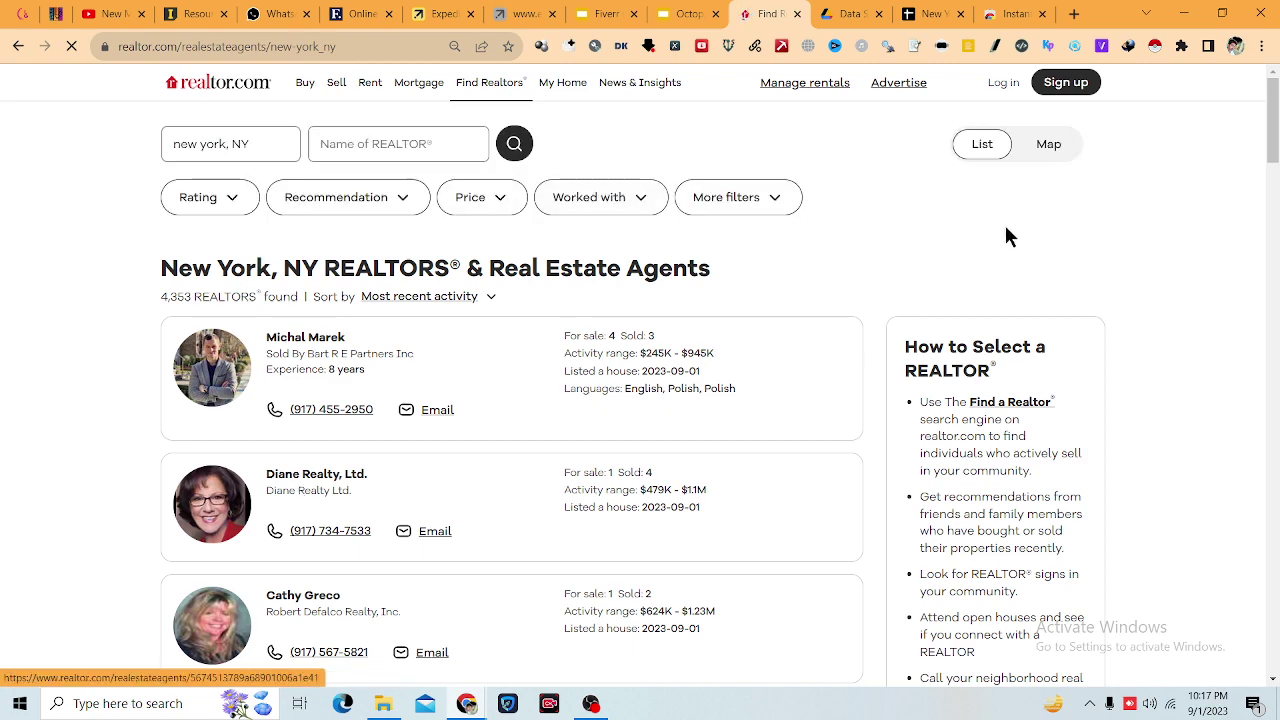
left_click(1156, 47)
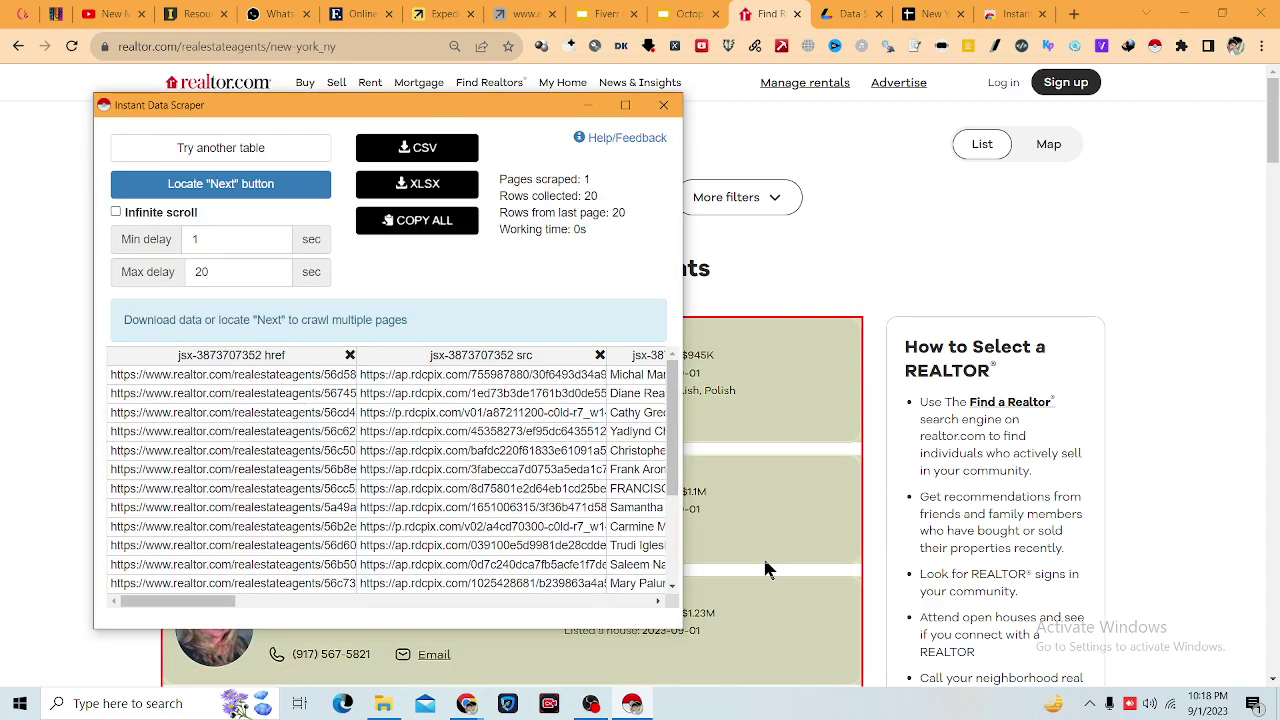
scroll(763, 555, "down", 5)
scroll(767, 568, "down", 5)
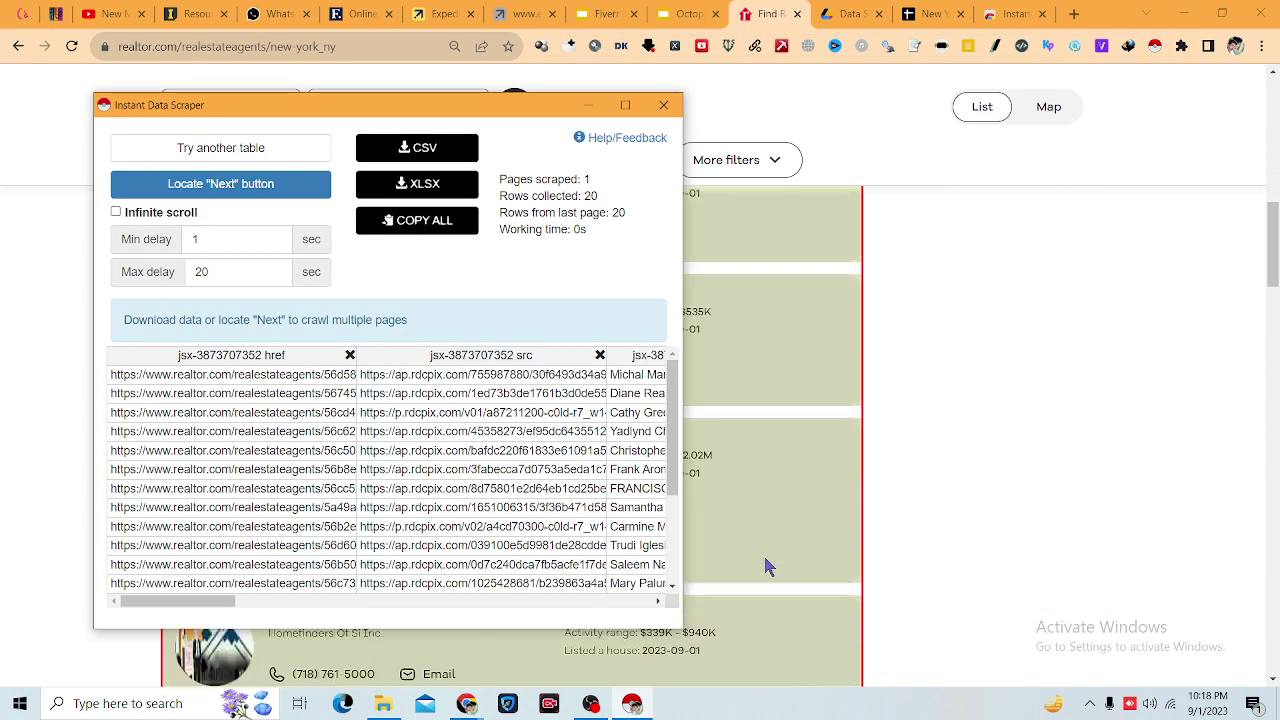
left_click(585, 106)
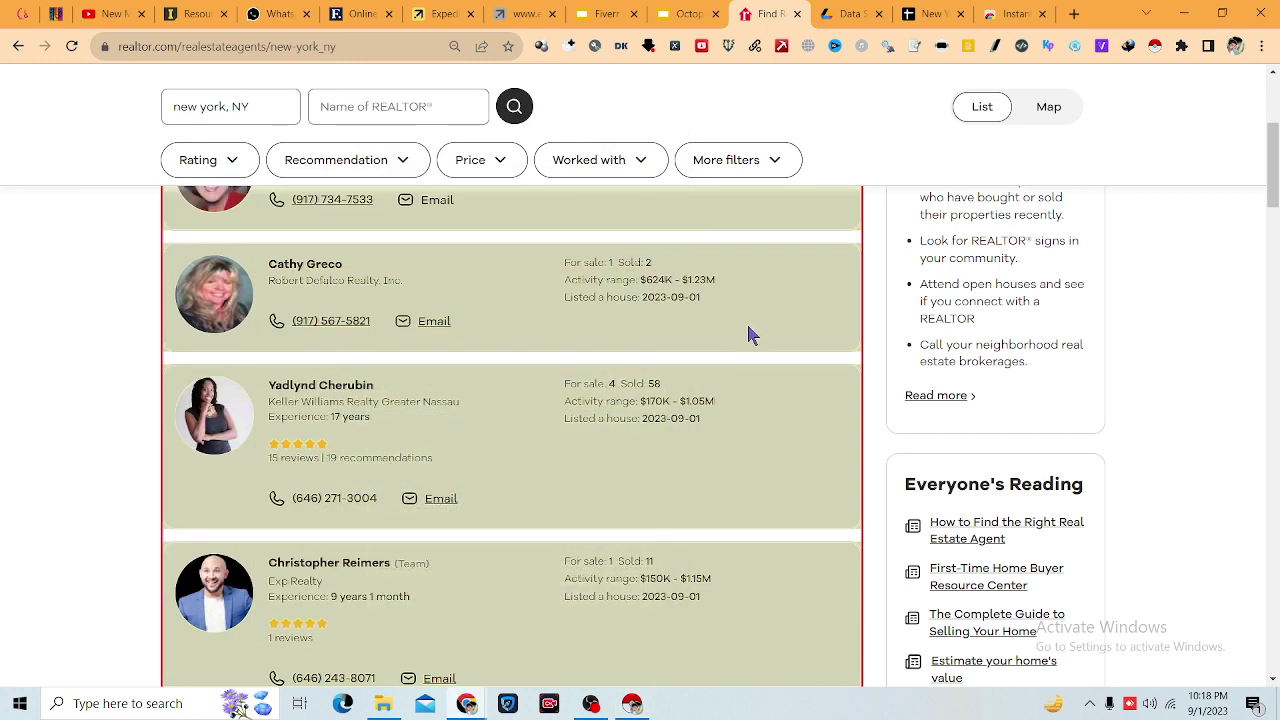
scroll(746, 324, "up", 10)
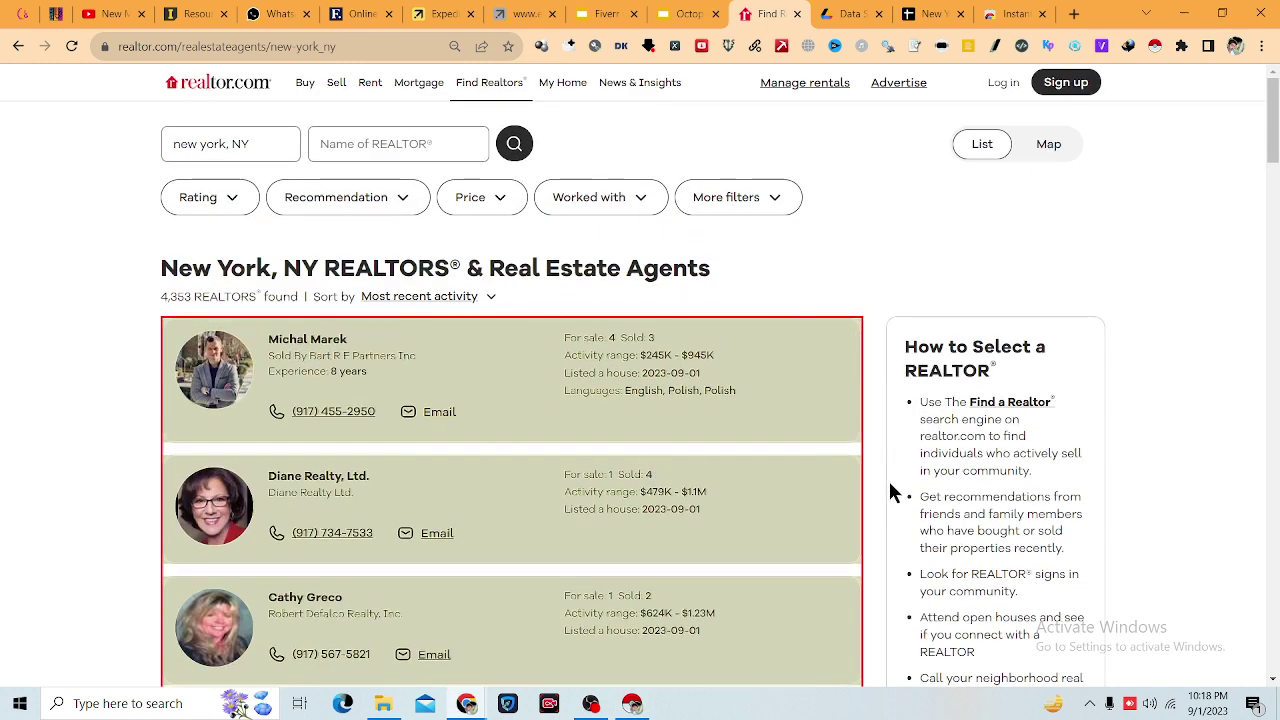
Step: Maximize the Instant Data Scraper results window and rename the first column, holding the agent page URLs, to "Profile Linek"
left_click(624, 707)
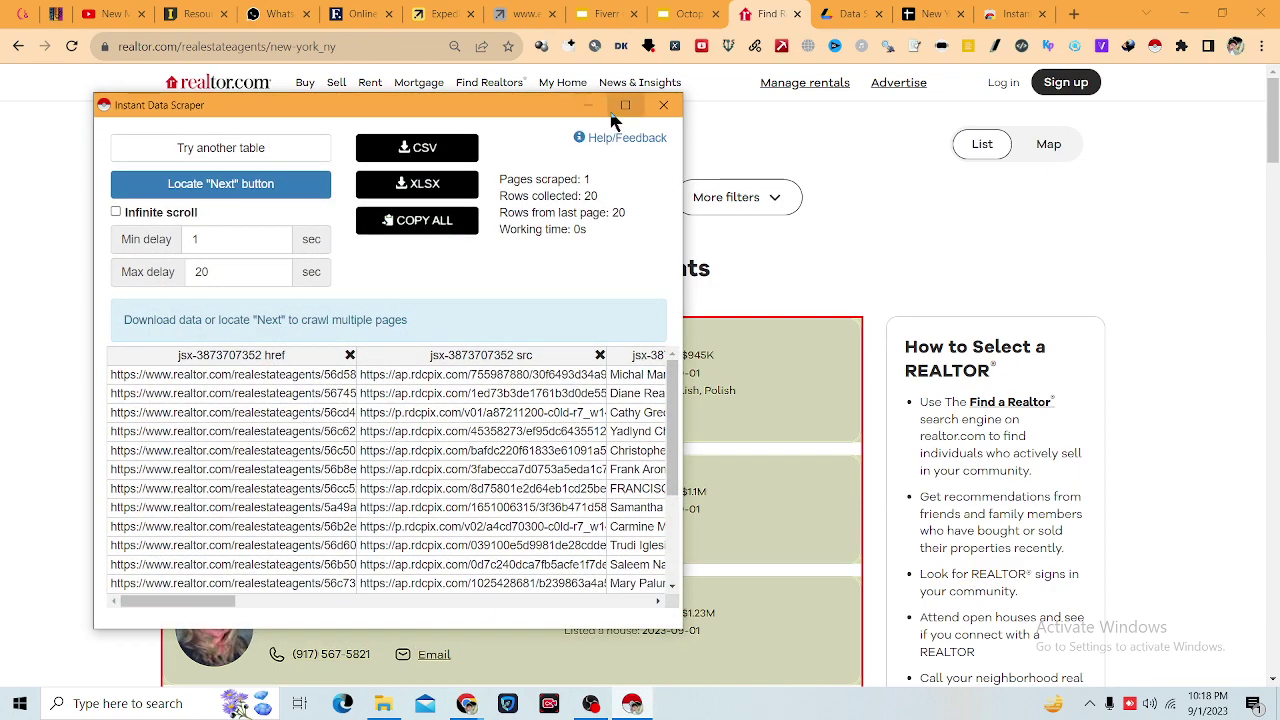
left_click(625, 105)
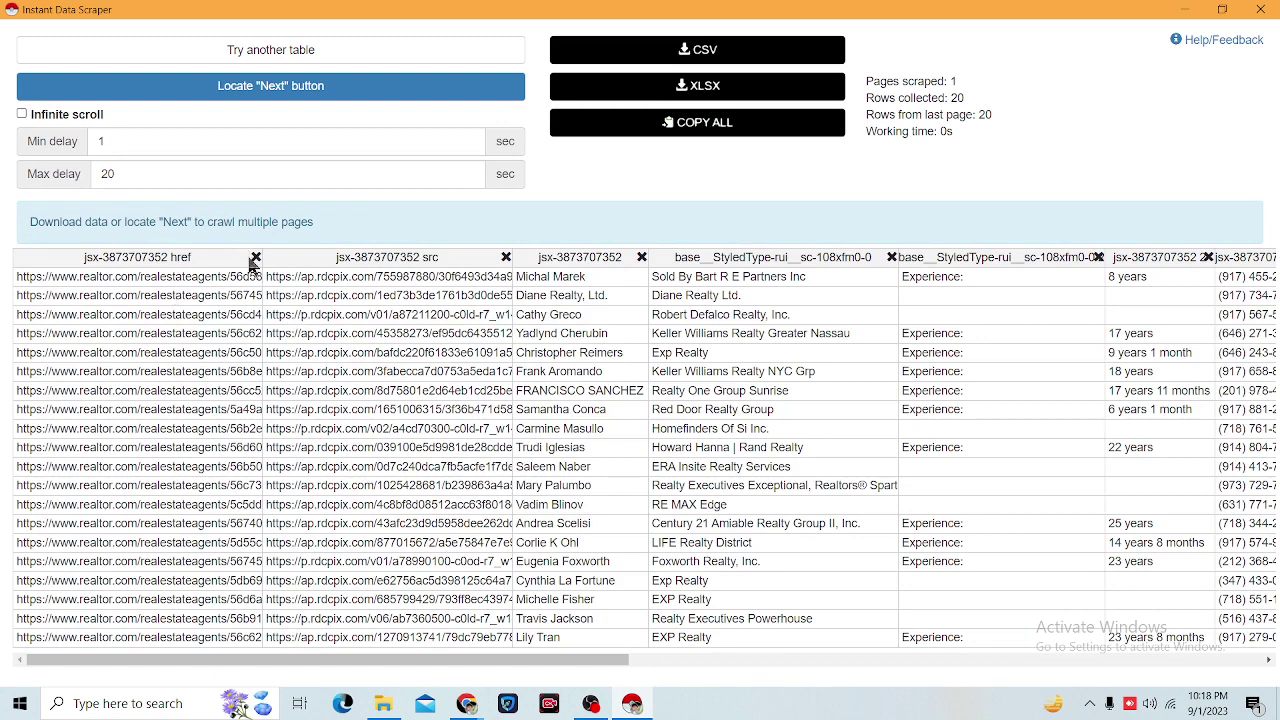
left_click(189, 258)
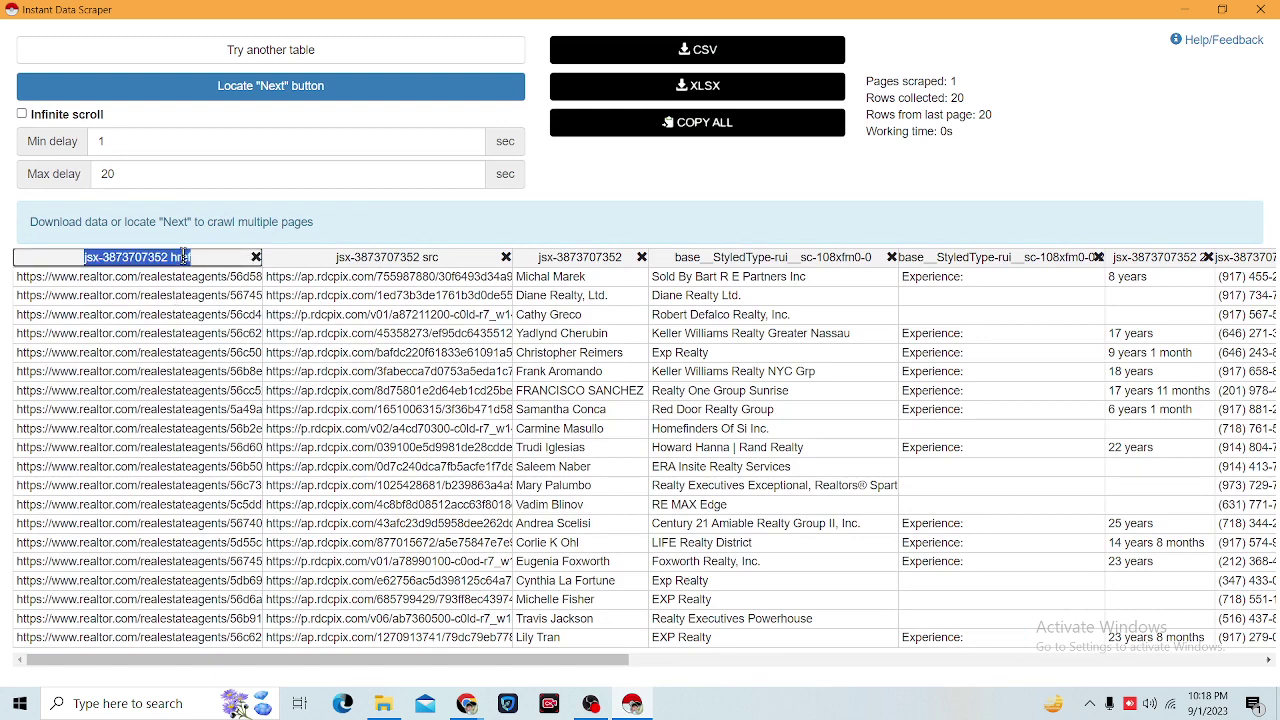
type("Profile")
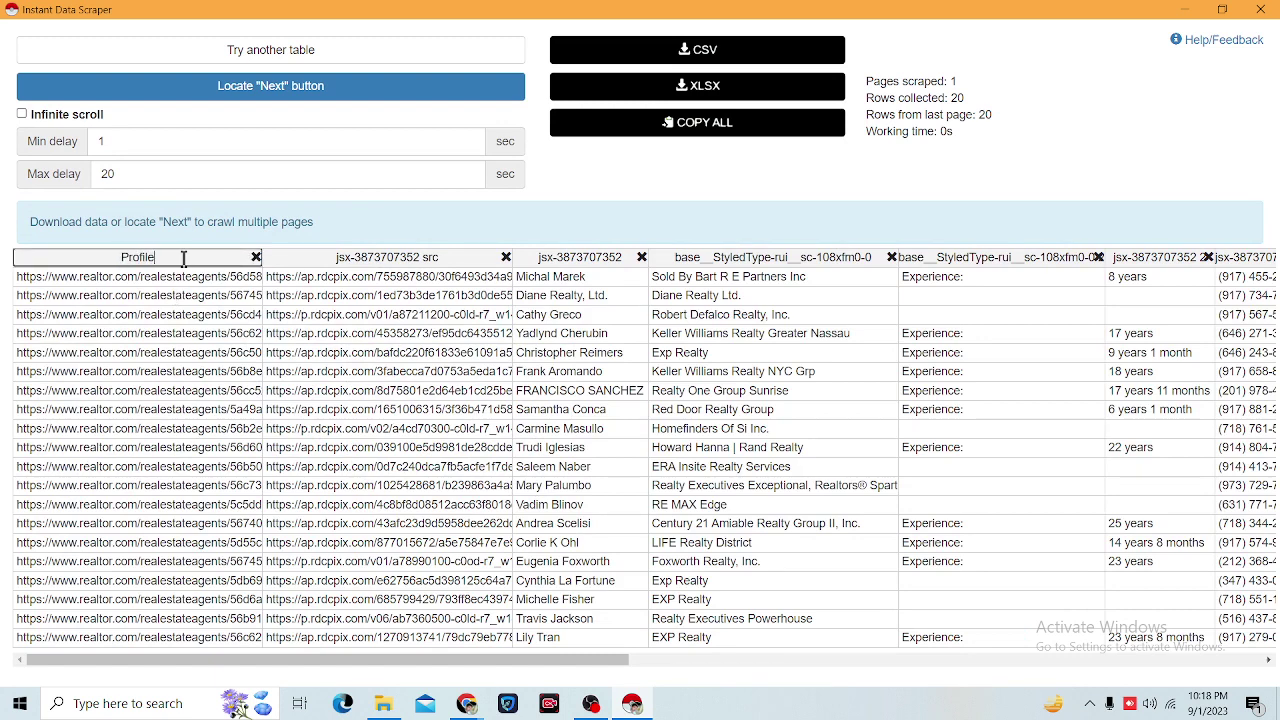
type(" Linek")
Step: Copy the first row's URL from the src column, view it in a new browser tab, and close that tab
left_click(381, 282)
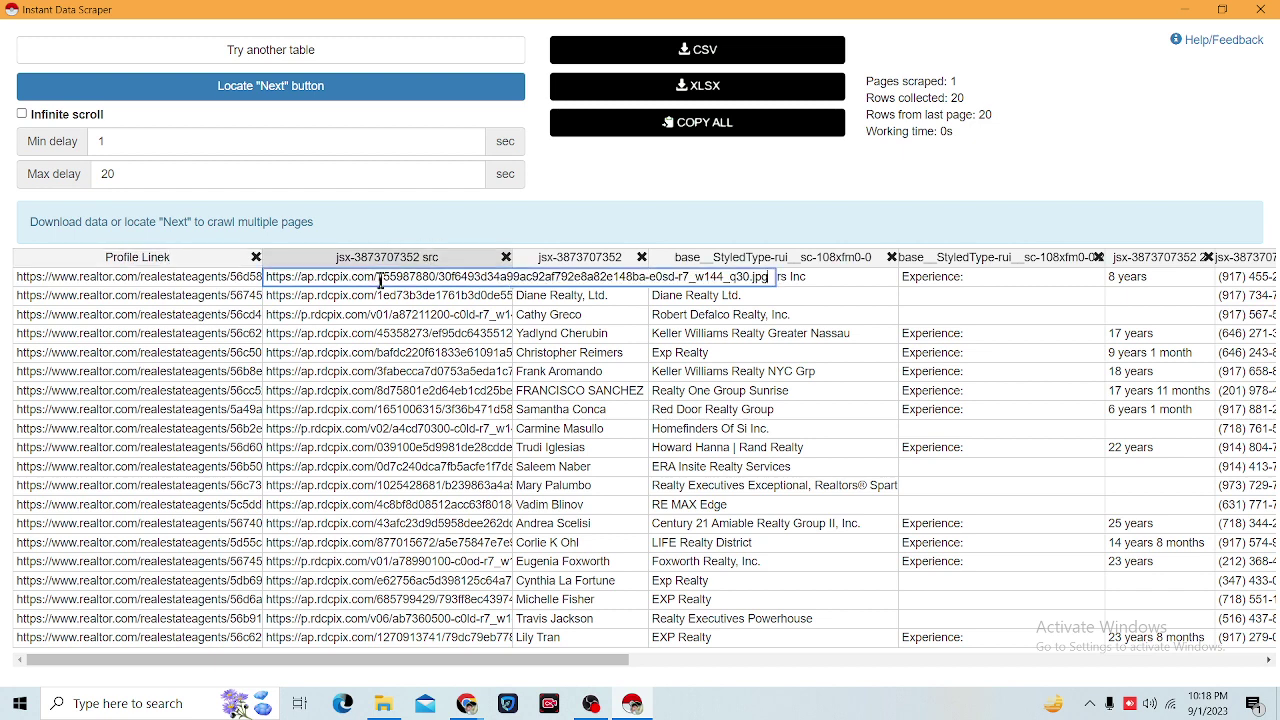
left_click(447, 258)
triple_click(463, 277)
right_click(441, 277)
left_click(485, 281)
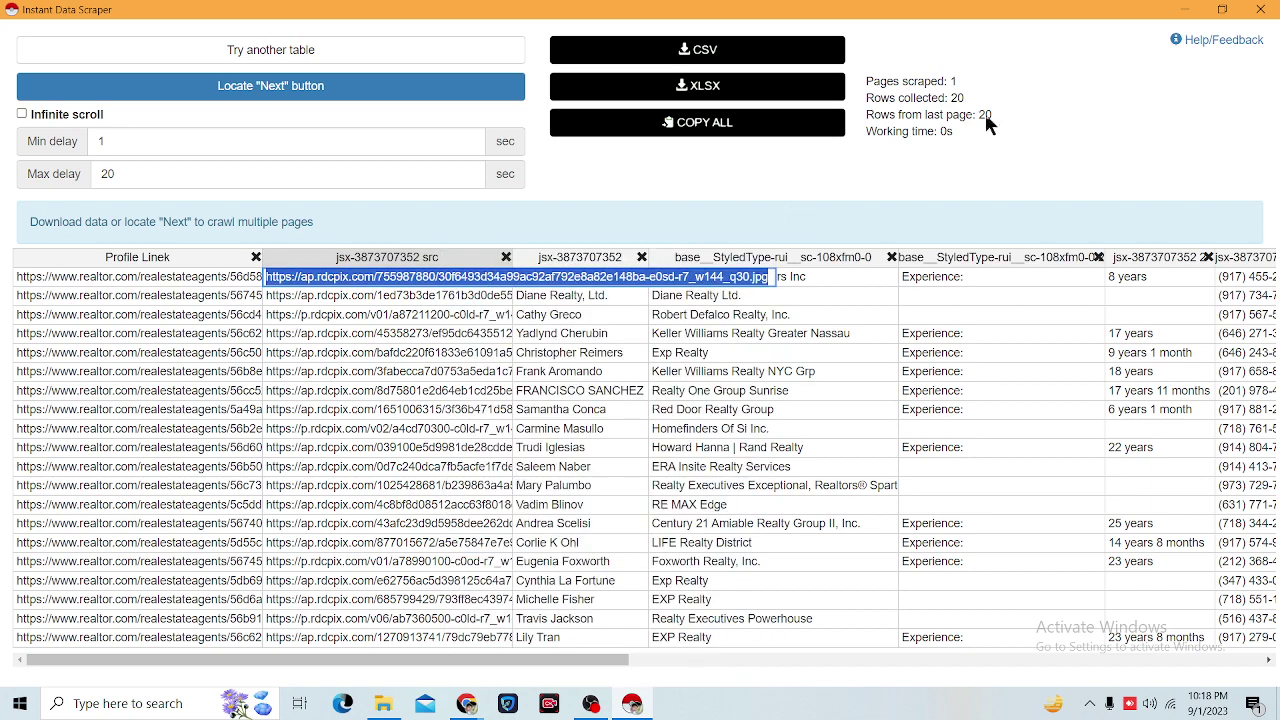
left_click(1184, 9)
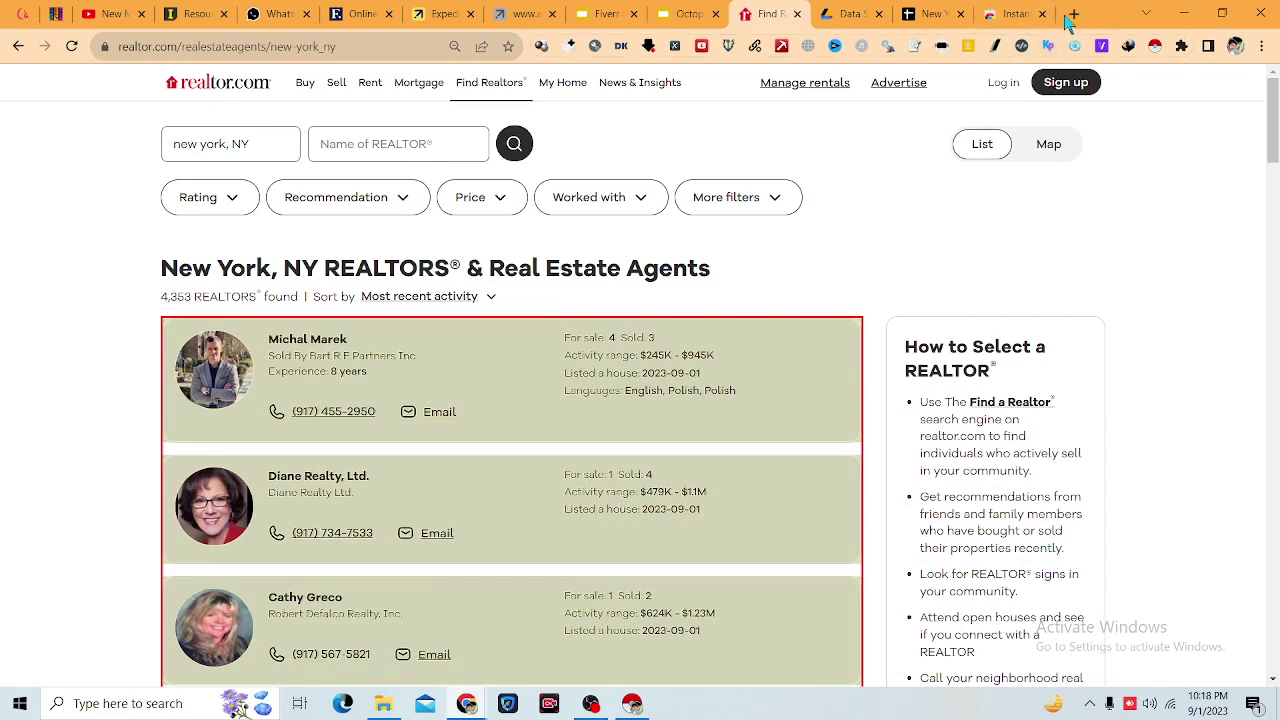
left_click(1074, 13)
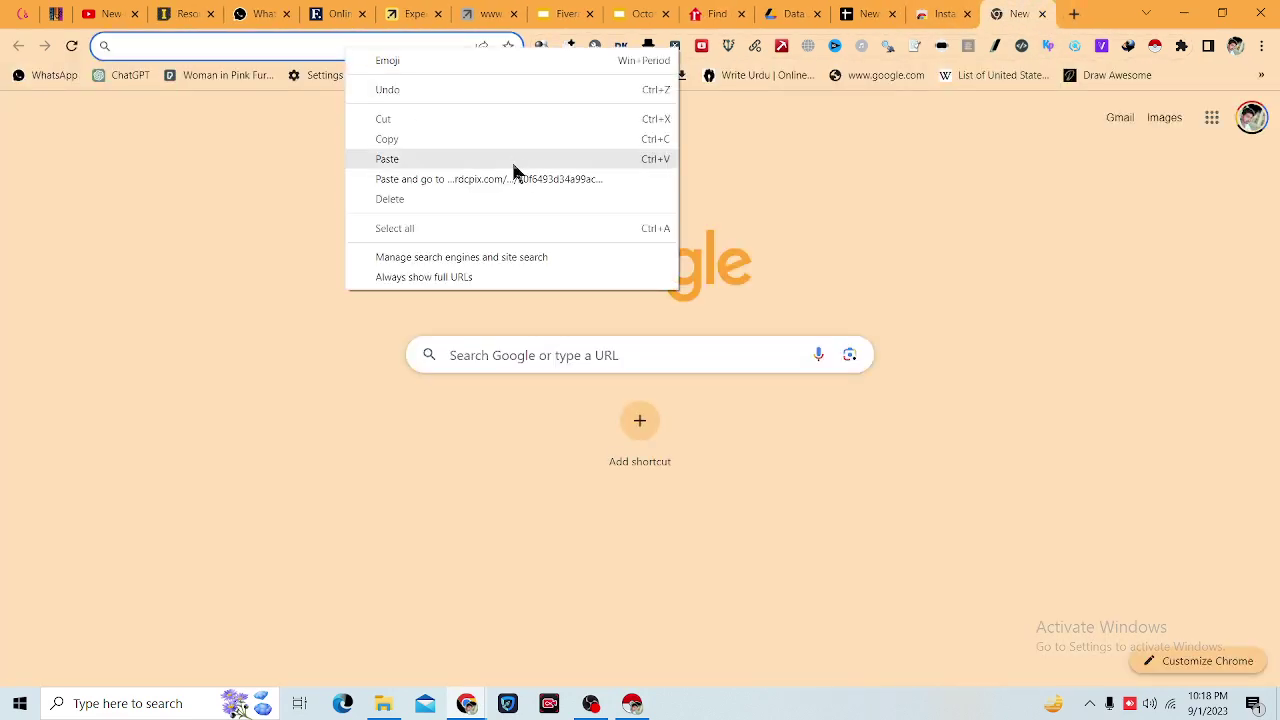
left_click(503, 176)
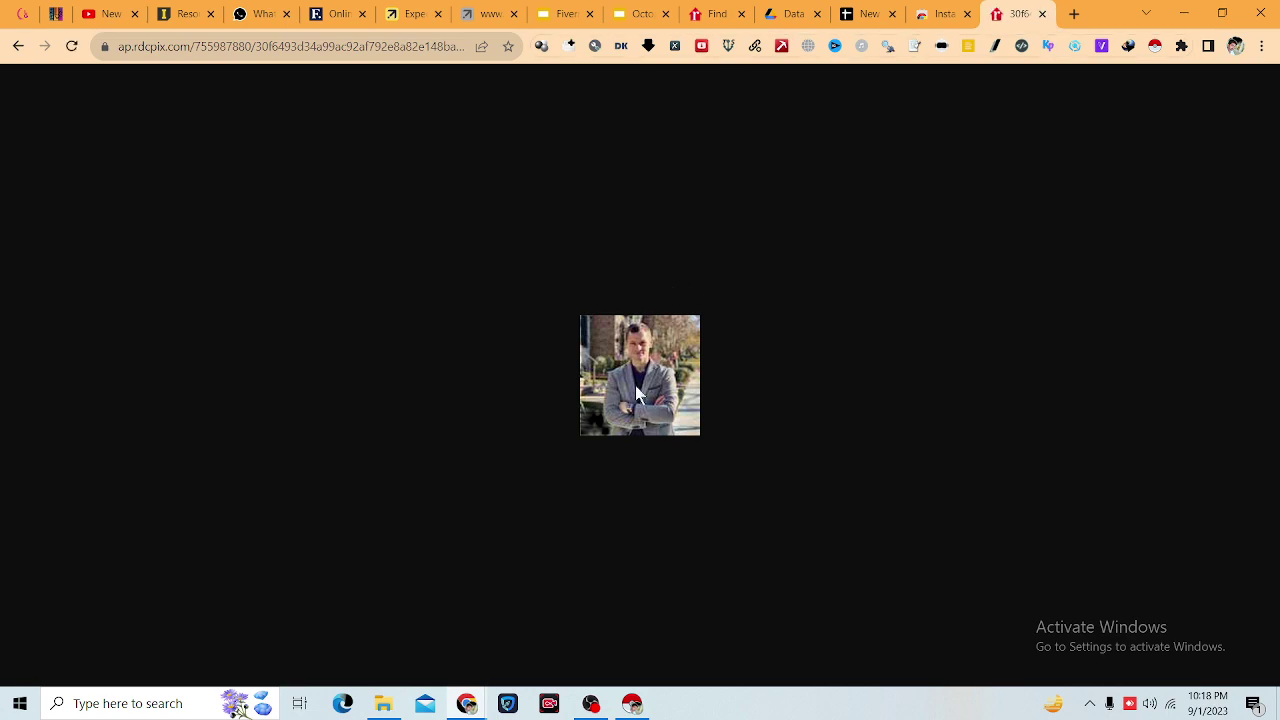
left_click(1042, 13)
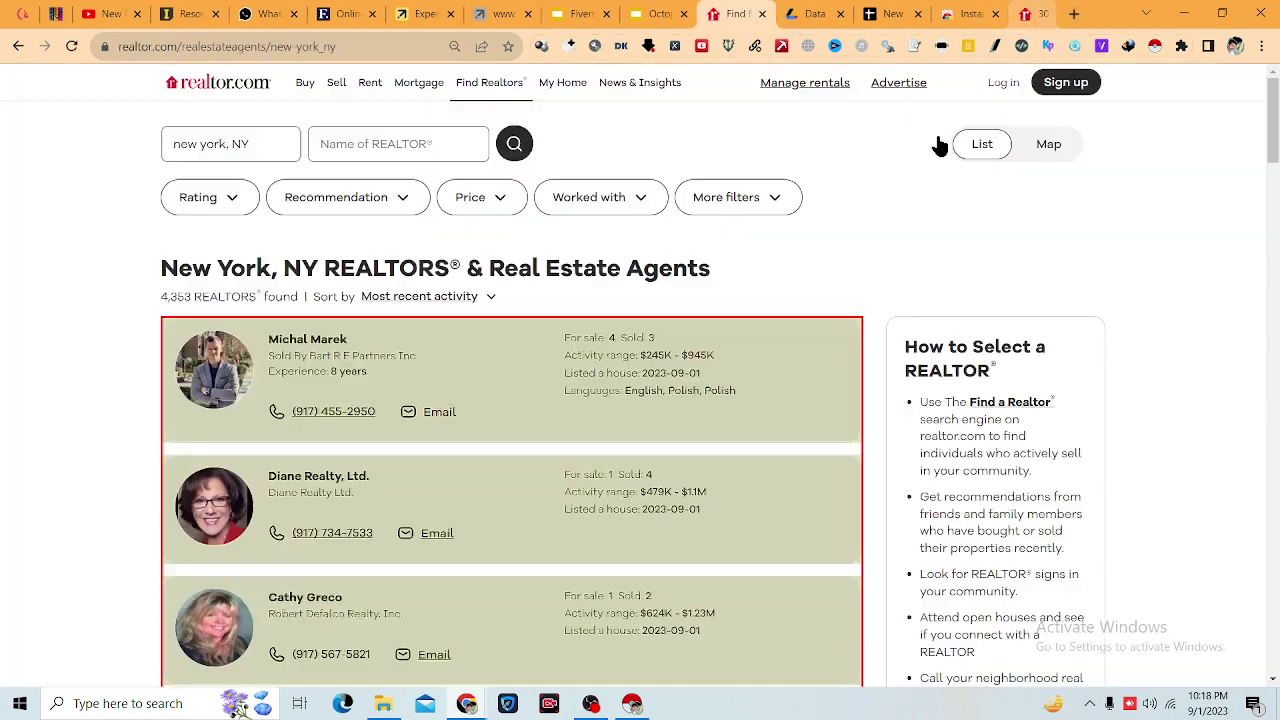
Step: Return to the Instant Data Scraper results and rename the src column to "Image"
left_click(632, 705)
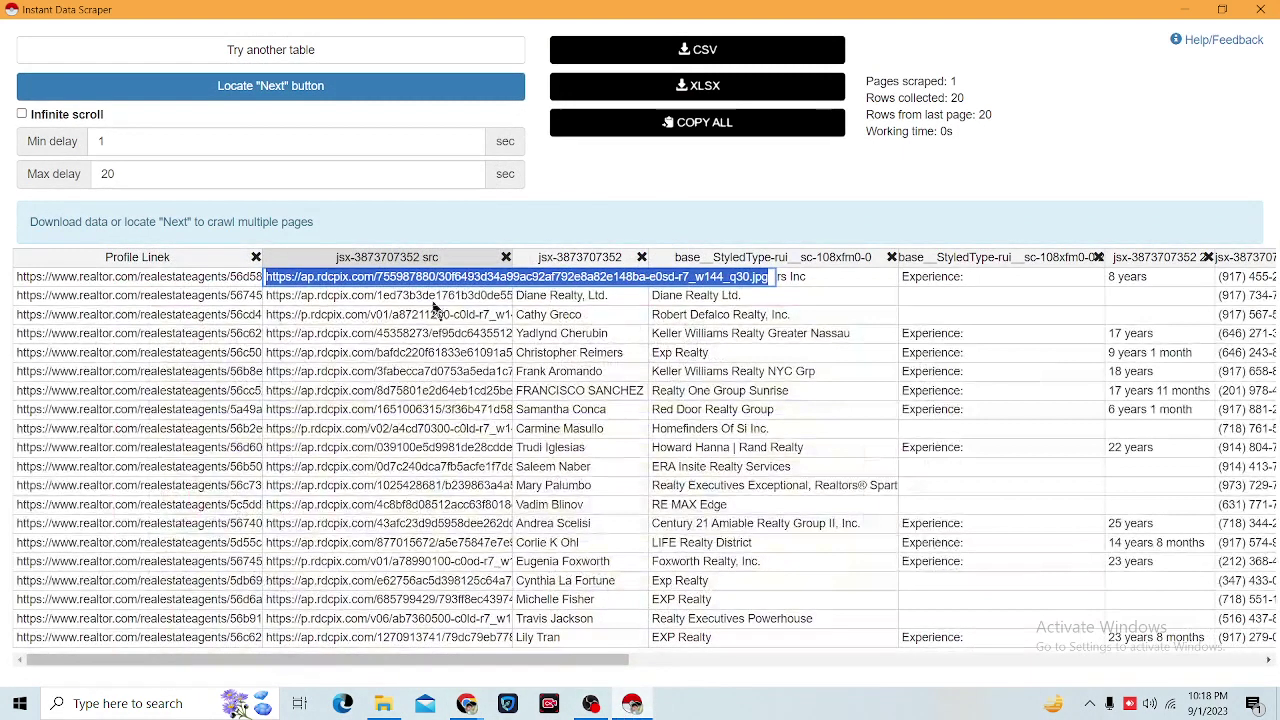
triple_click(415, 258)
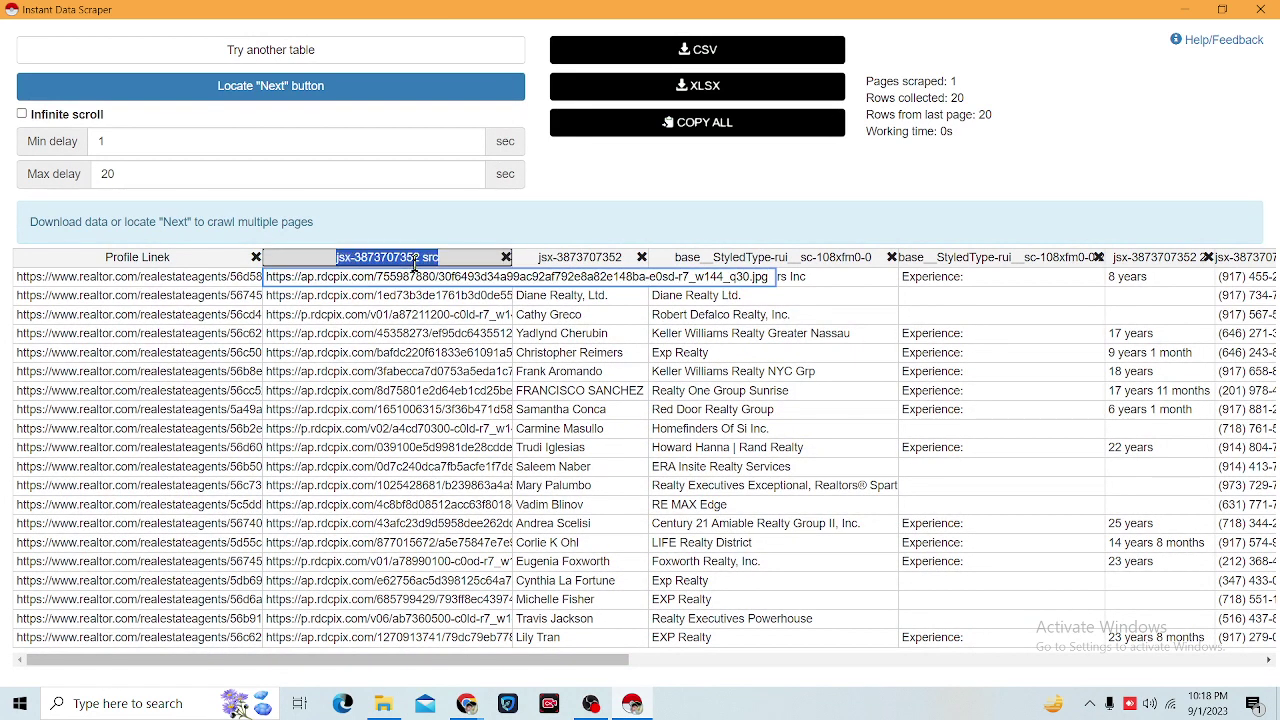
key("BackSpace")
type("Image")
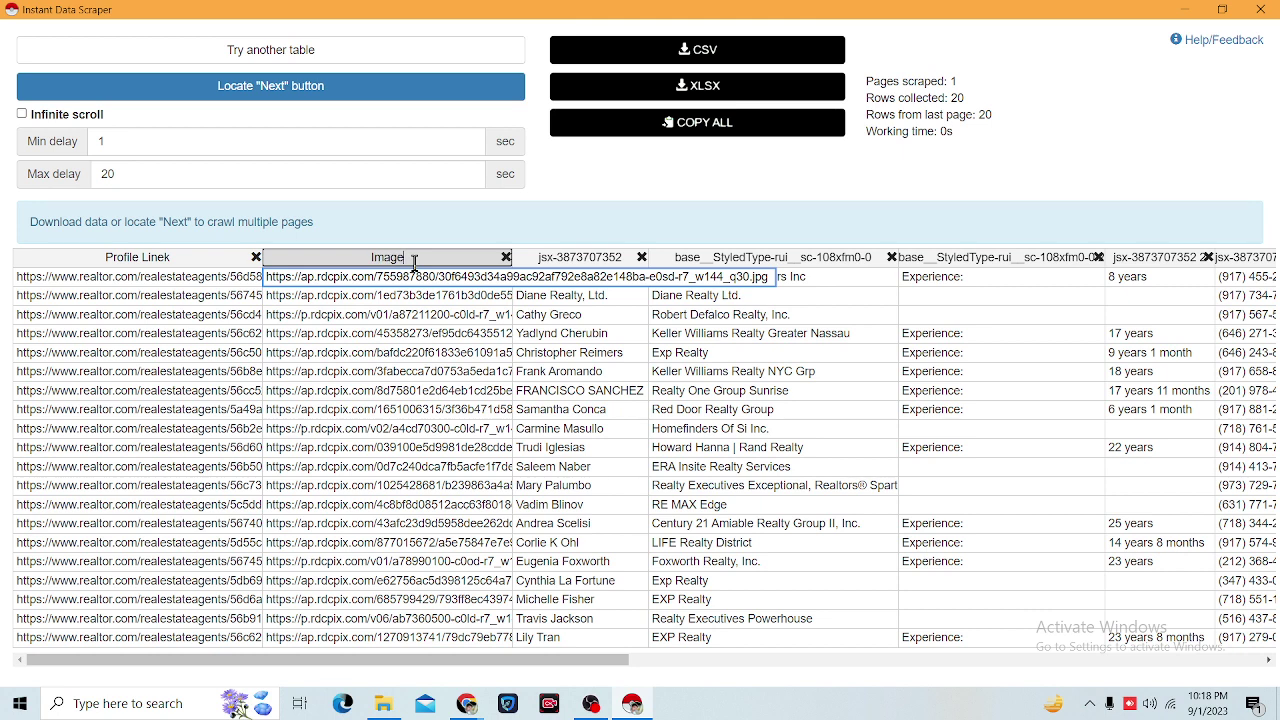
key("Tab")
Step: Rename the third results column, which holds the agents' names, to "Agent NAME"
triple_click(566, 263)
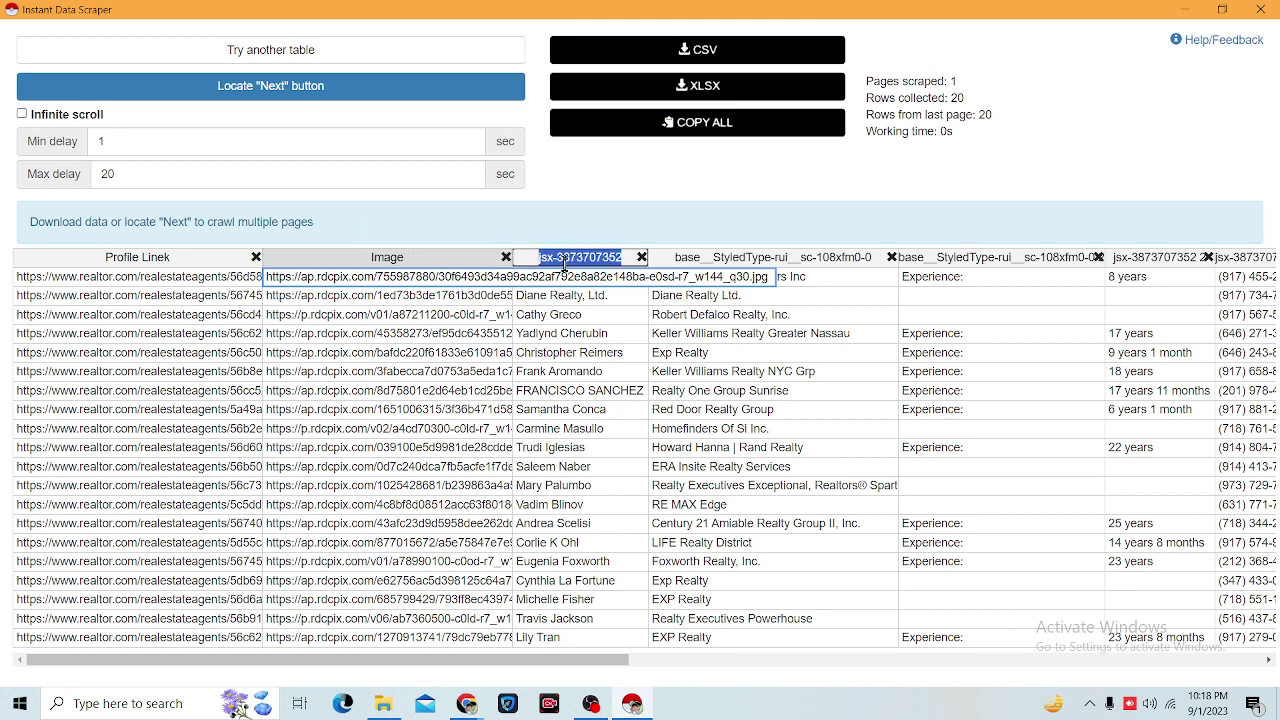
type("Agent")
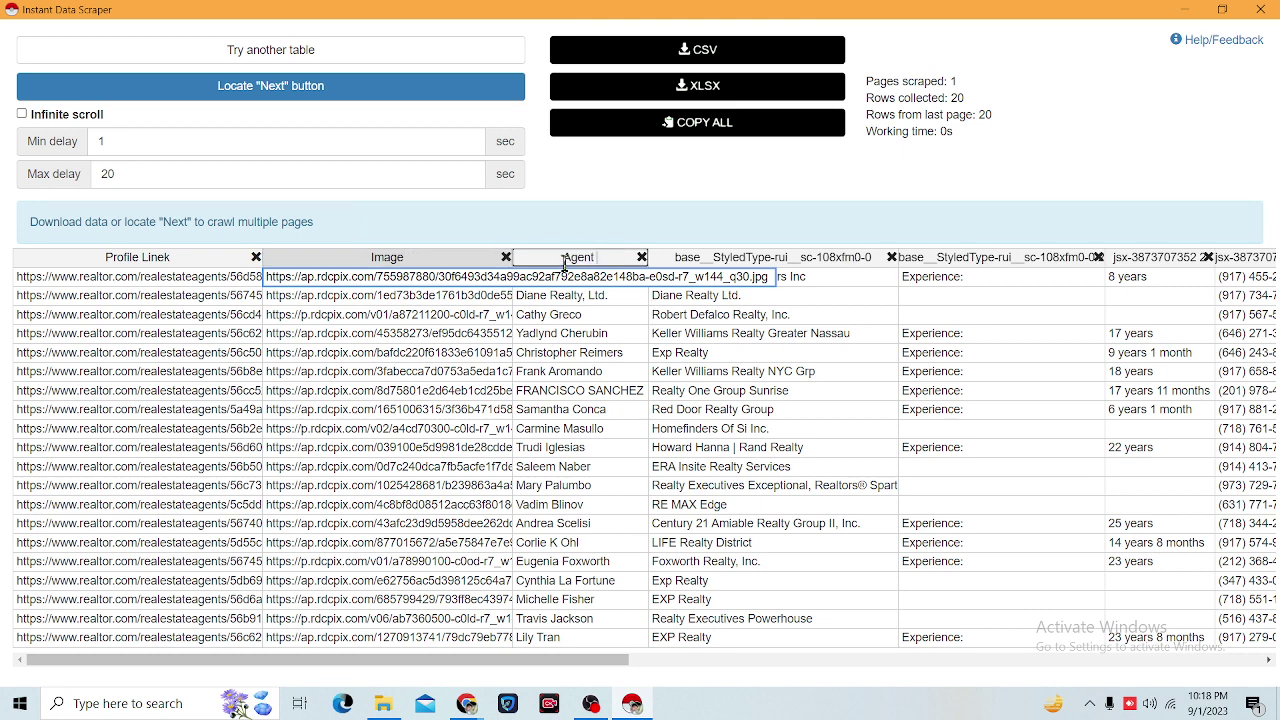
type(" NAME")
key("BackSpace")
key("BackSpace")
key("BackSpace")
type("AME")
key("Tab")
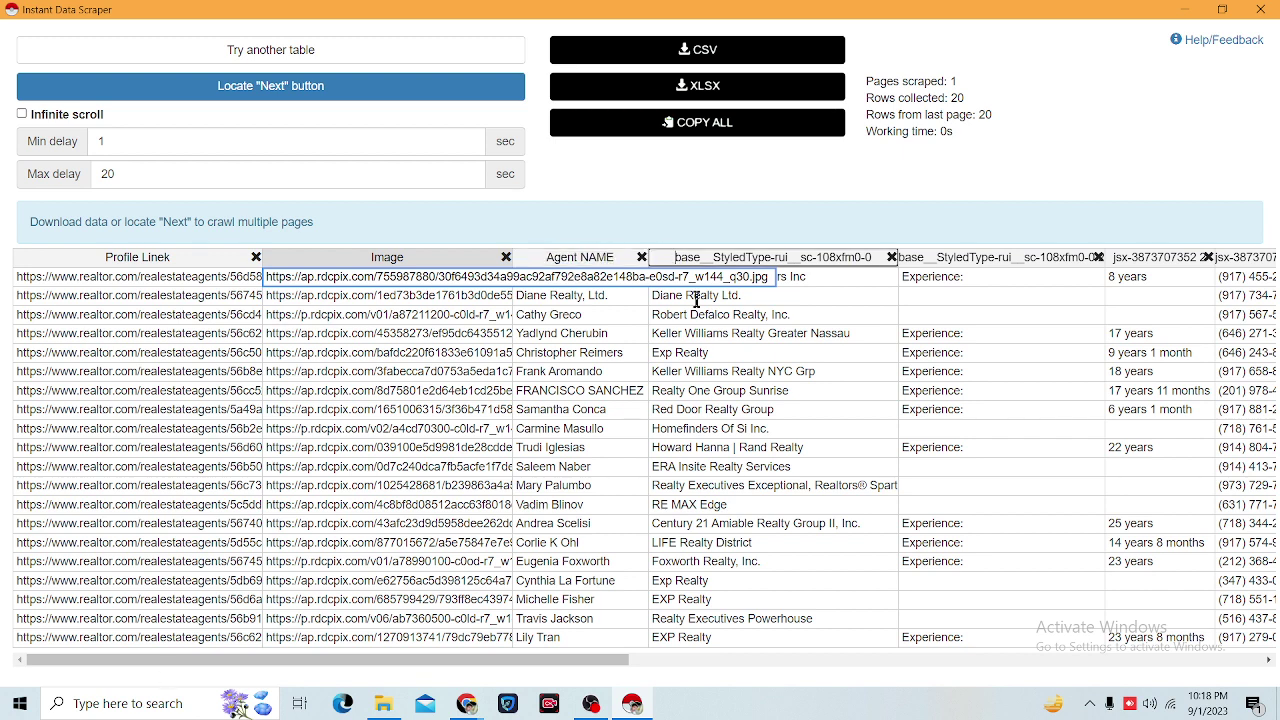
Step: Rename the fourth results column, which holds the agents' brokerages, to "Company Name"
triple_click(801, 257)
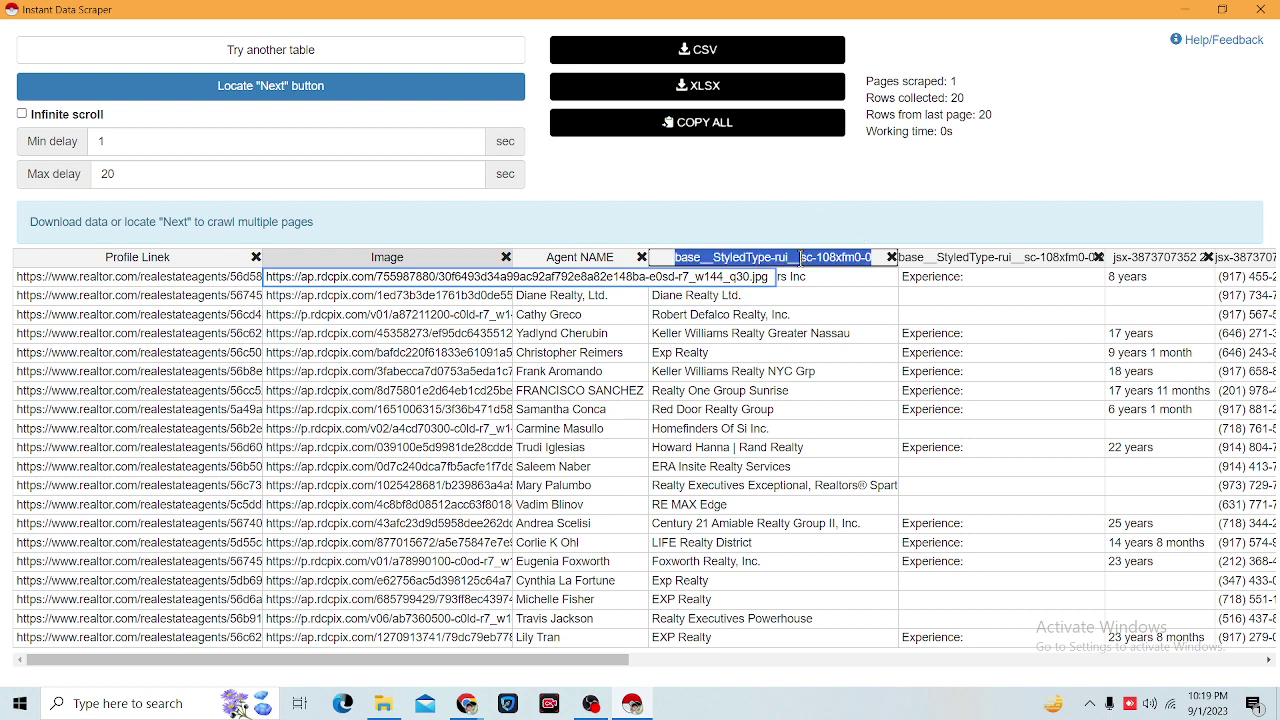
type("Copmp")
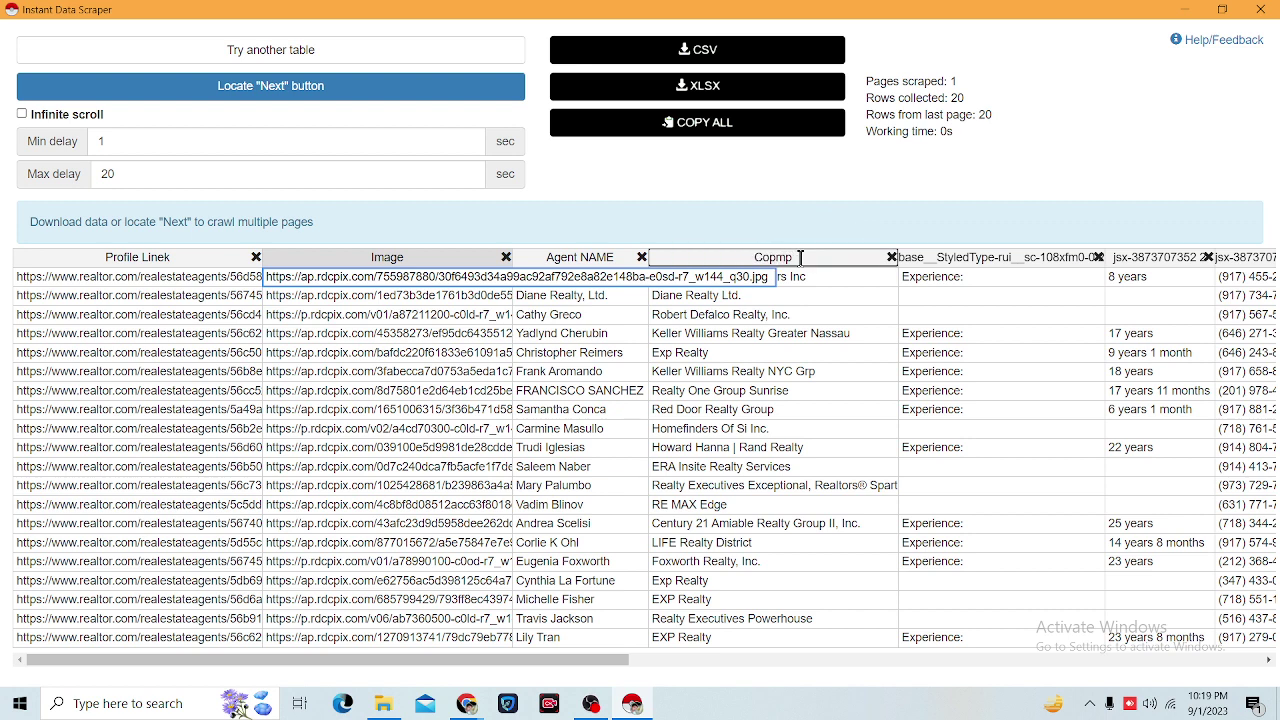
key("BackSpace")
key("BackSpace")
key("BackSpace")
type("mpany Name")
Step: Delete the unneeded columns between the company names and phone numbers, including the experience ones, and rename the phone number column to "Phone"
left_click(1099, 257)
left_click(1000, 257)
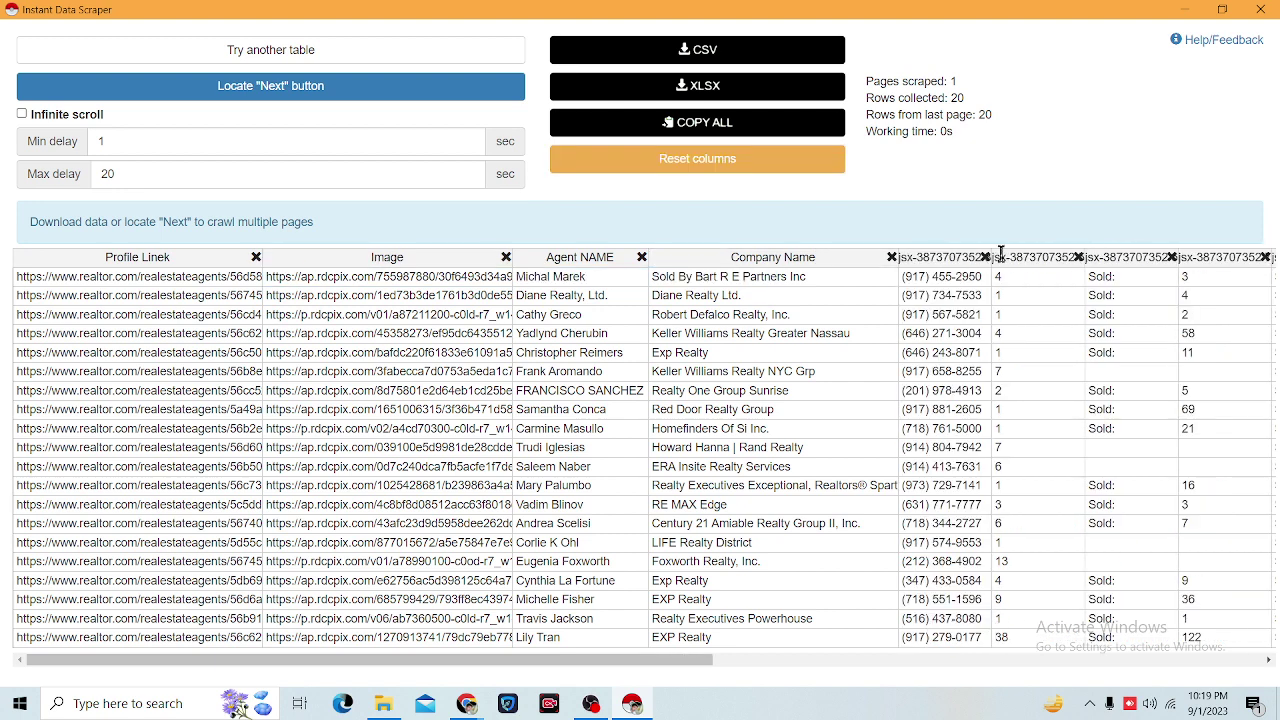
triple_click(946, 257)
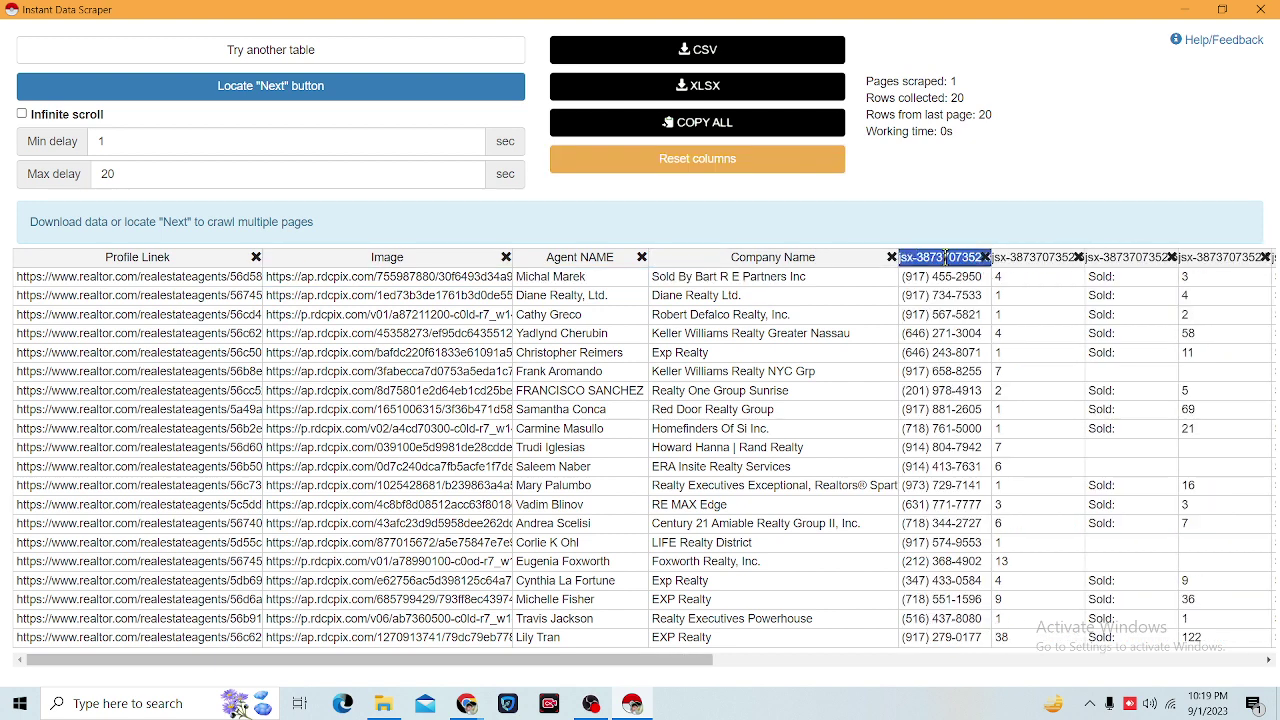
key("BackSpace")
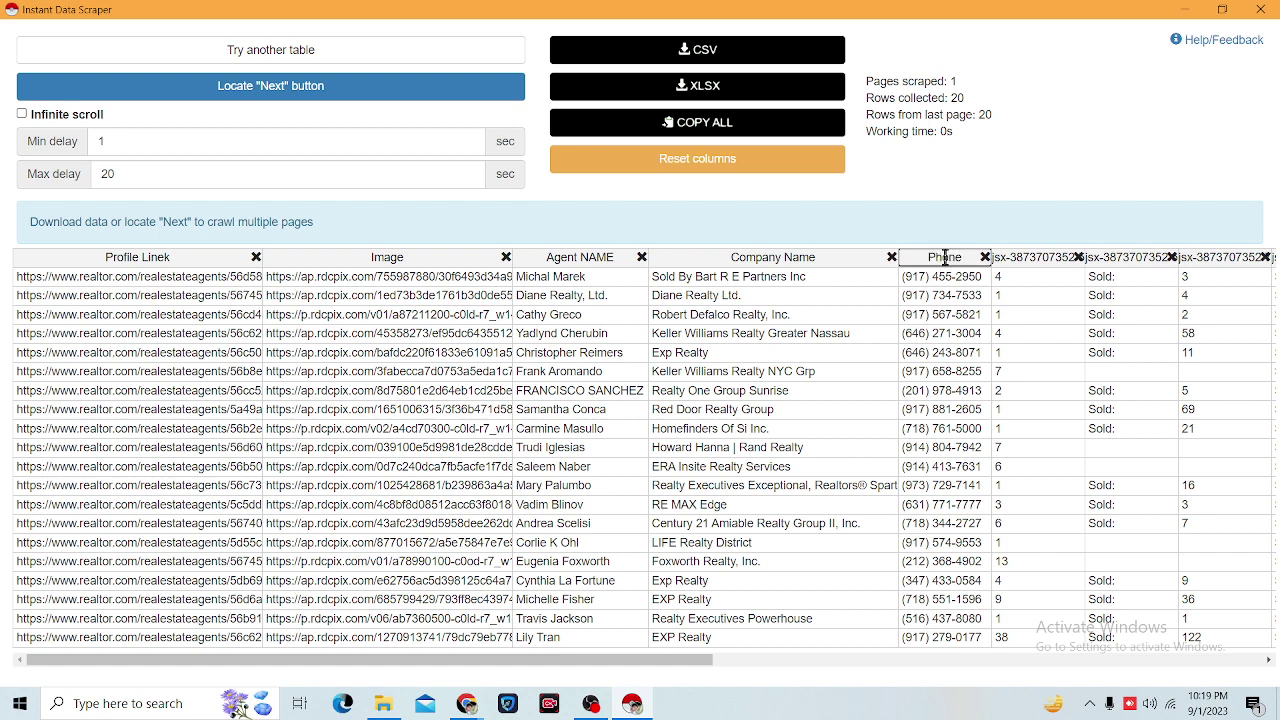
Step: Rename the for-sale count column to "Sale" and delete the neighbouring column that only repeats the "Sold:" label
triple_click(1026, 257)
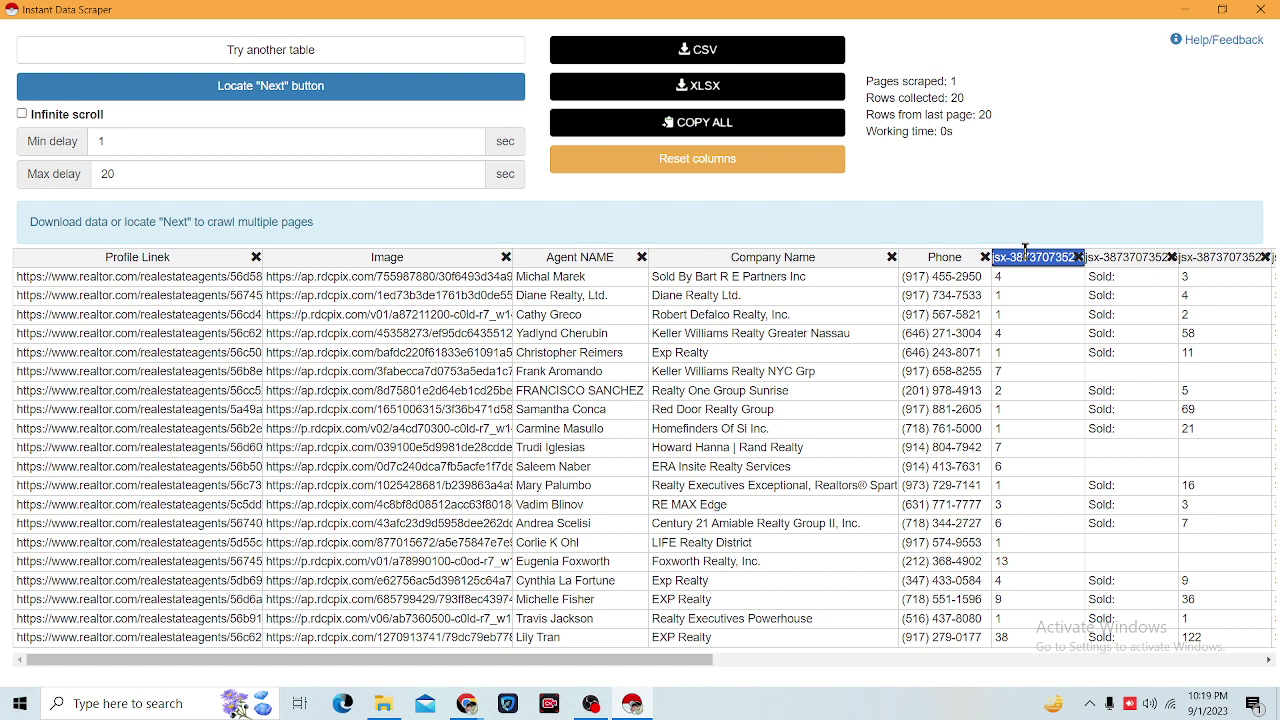
type("Sale")
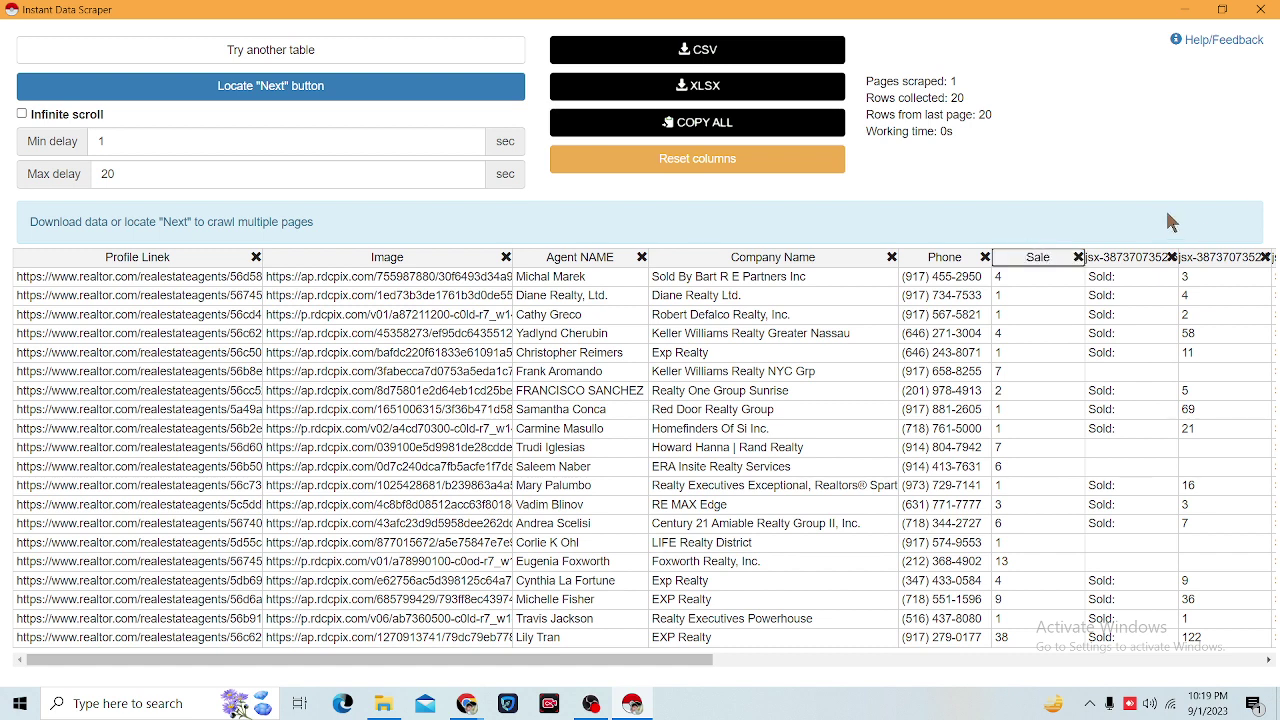
left_click(1168, 257)
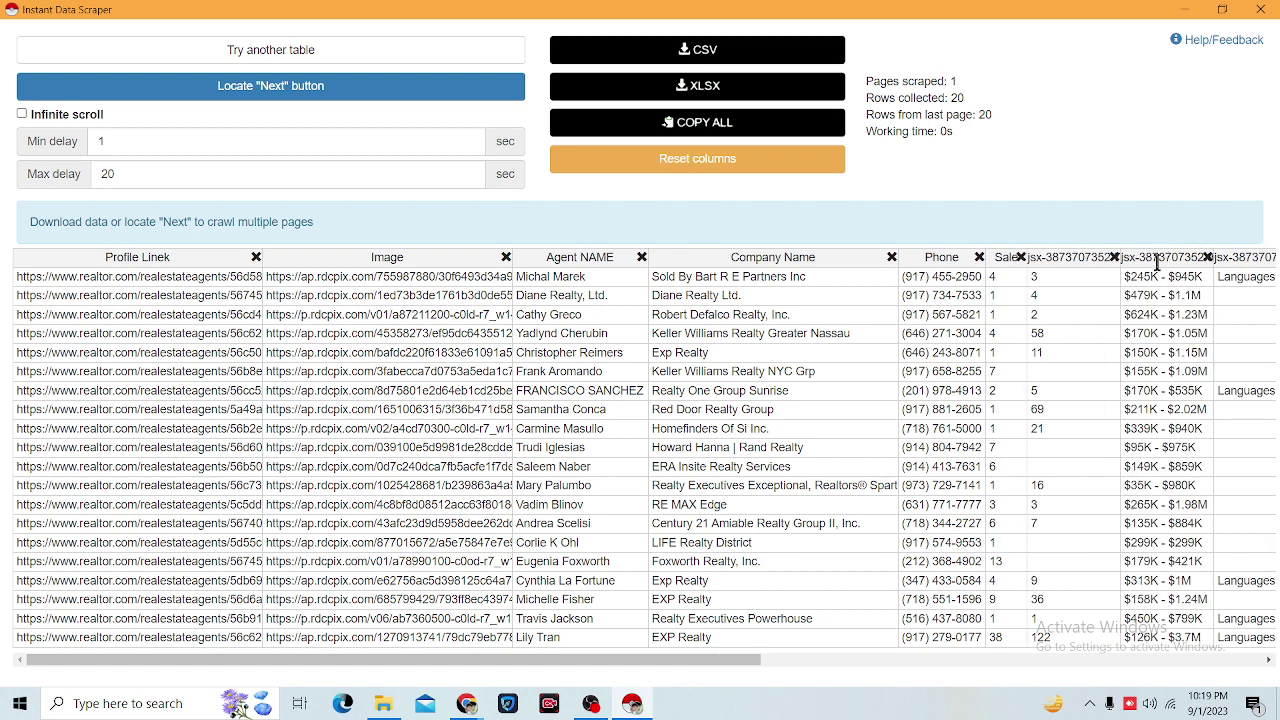
Step: Rename the sold count column to "Sold" and the price range column to "Price"
left_click(1074, 257)
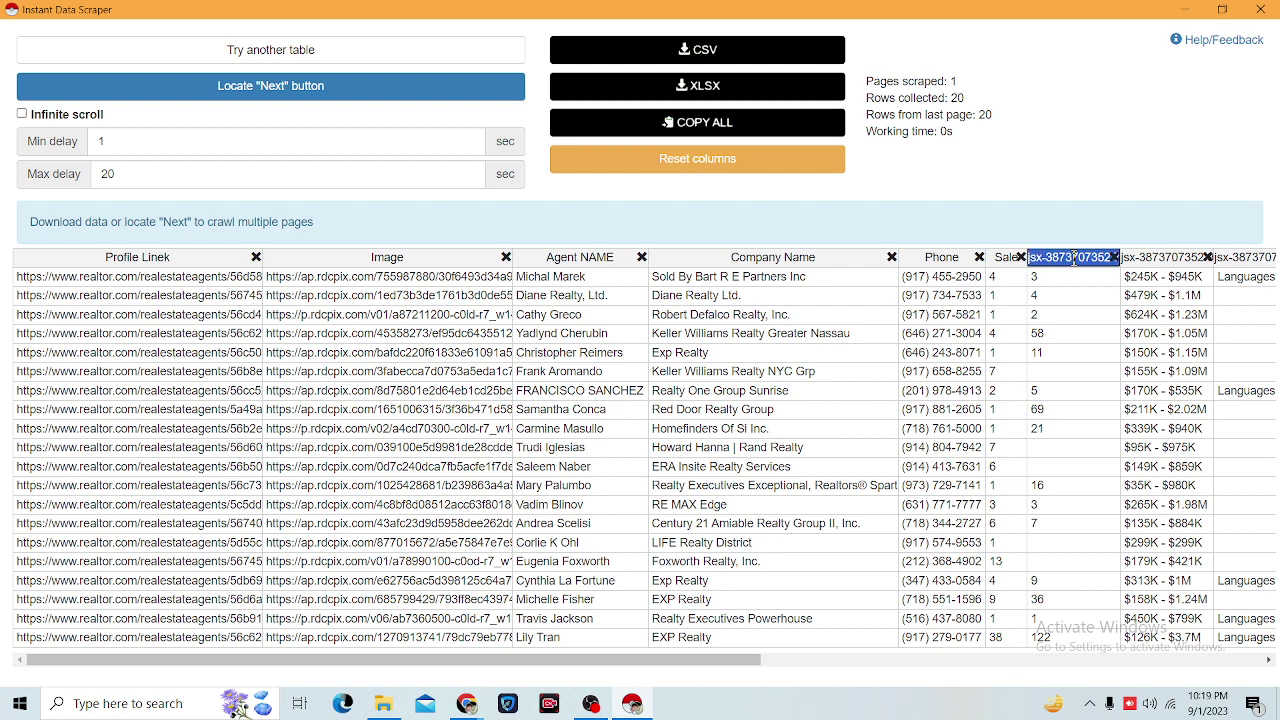
key("BackSpace")
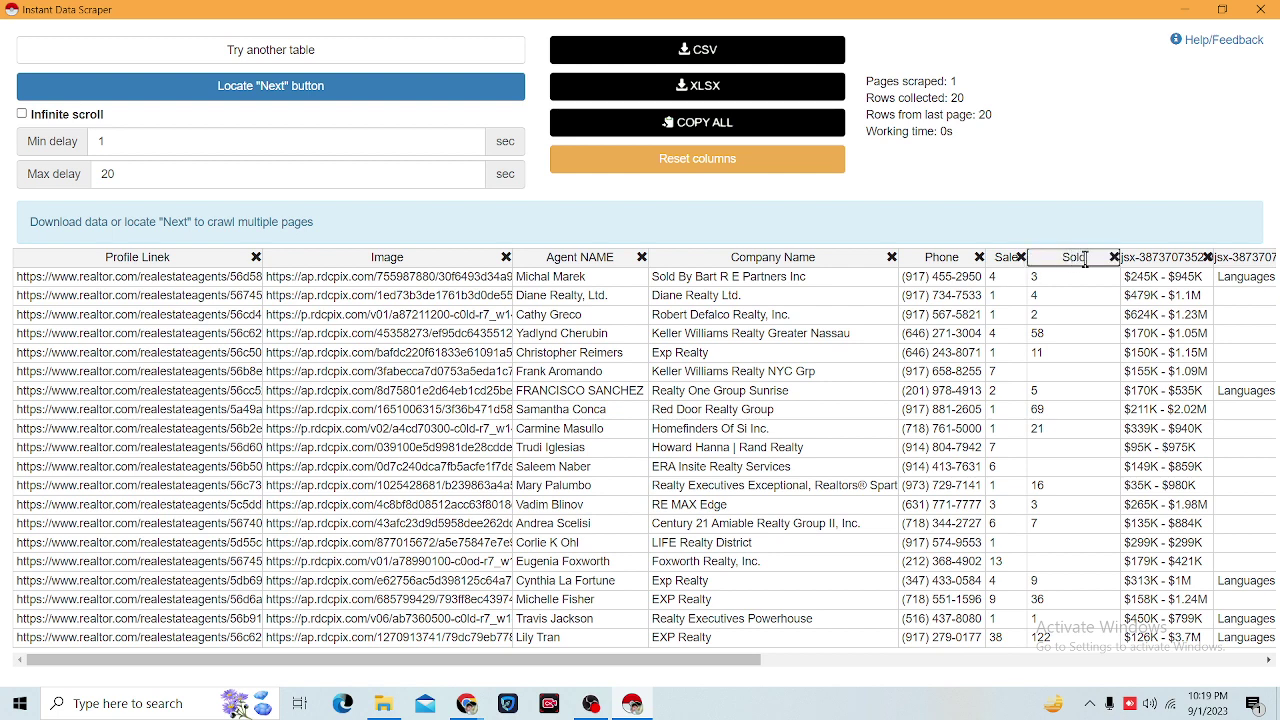
left_click(1078, 318)
left_click(1160, 257)
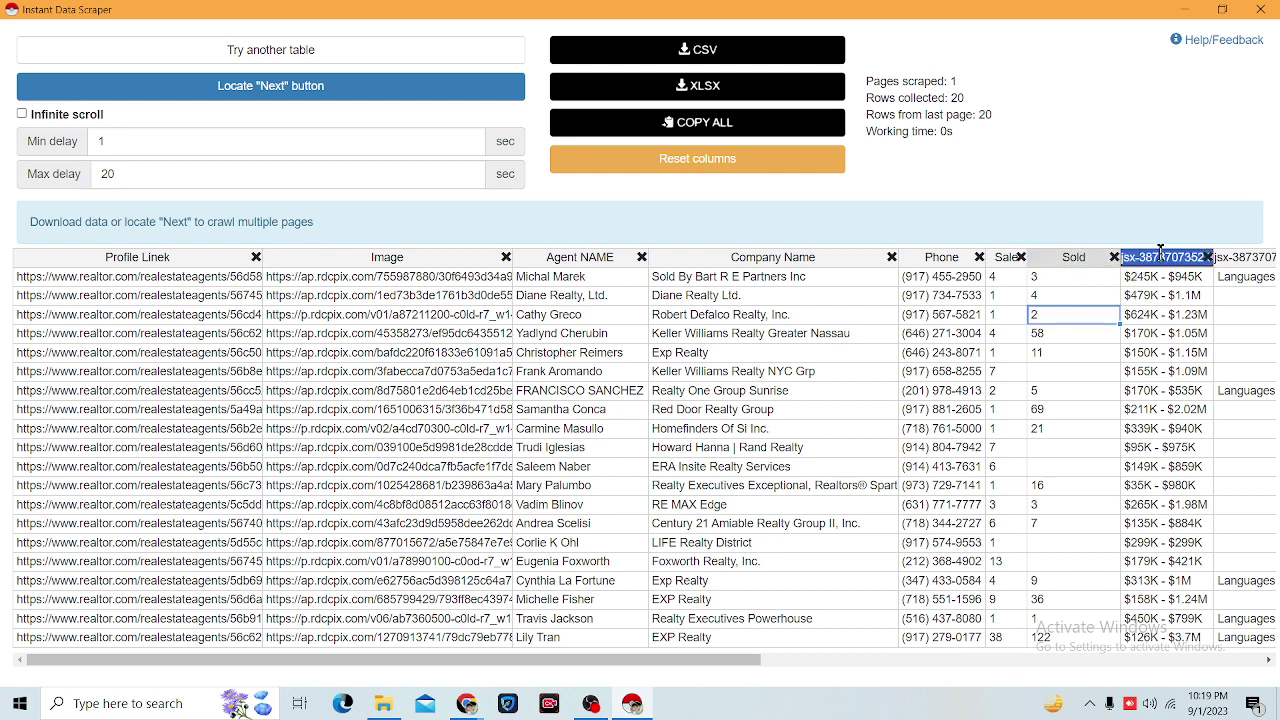
type("Wopr")
Step: Delete the "Languages:" label column, the spoken languages column and the tel: link column that follow the Price column
left_click(1269, 661)
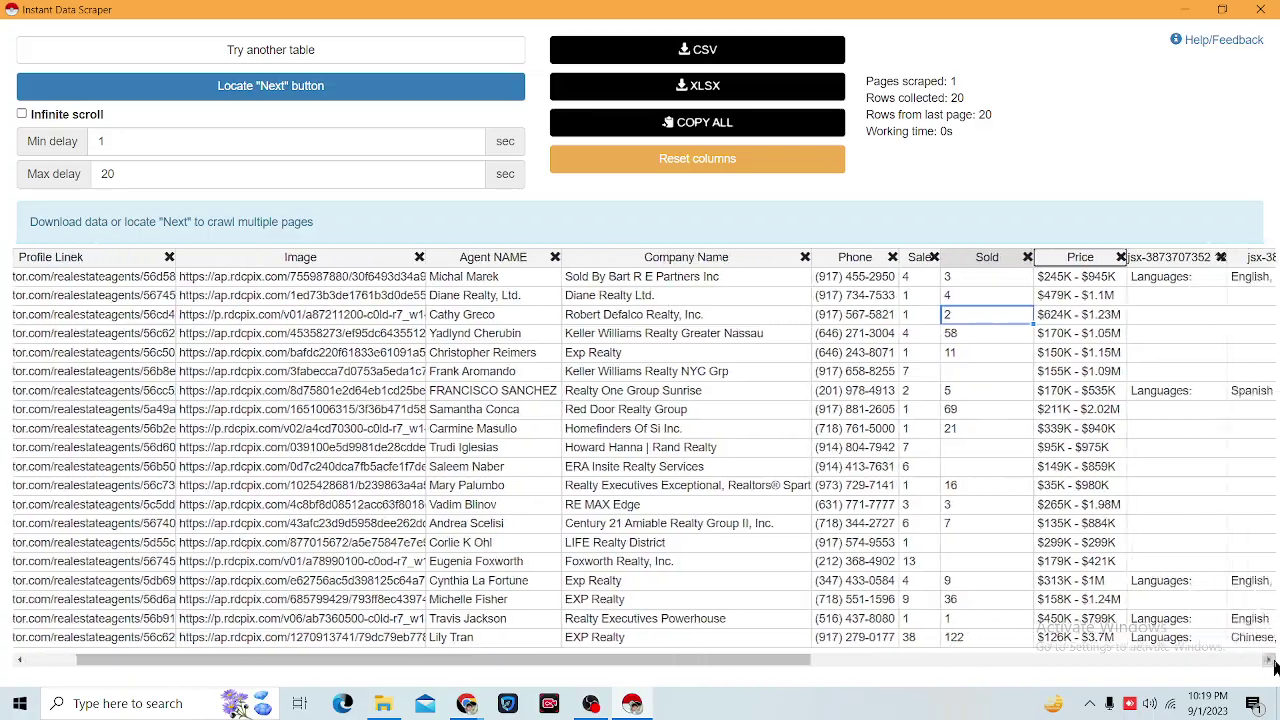
left_click_drag(1269, 661, 1269, 661)
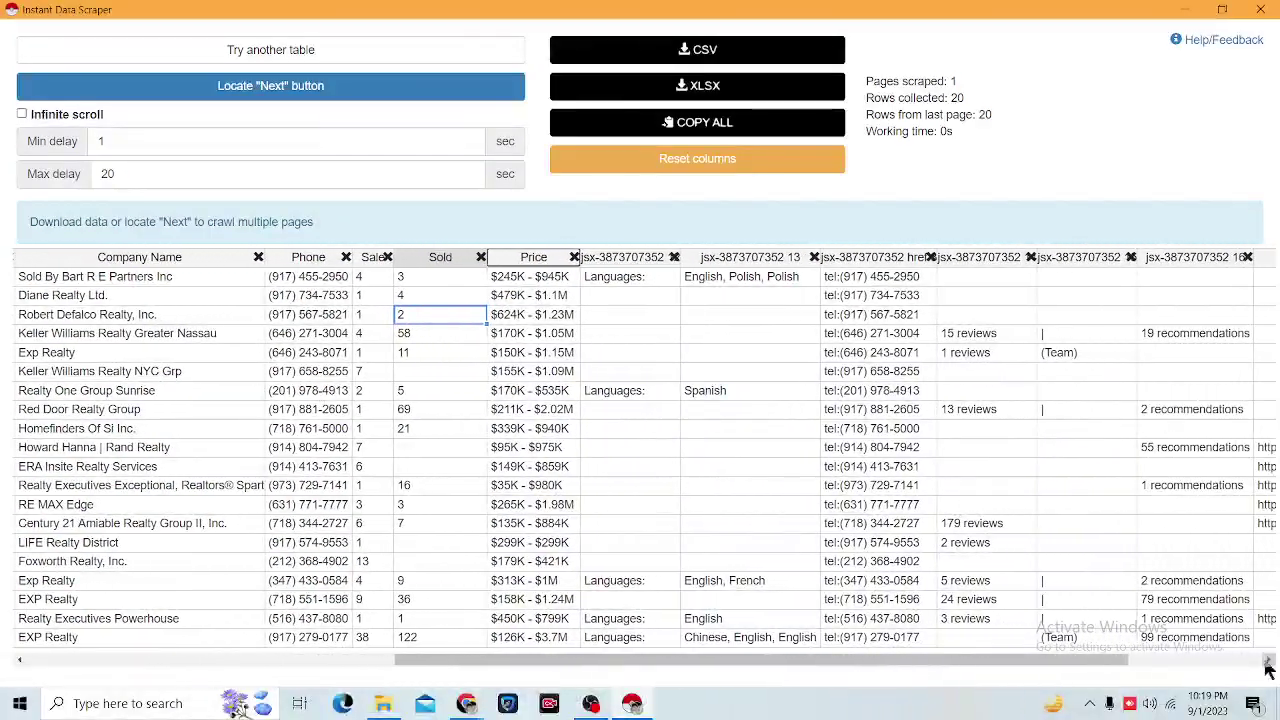
left_click(673, 257)
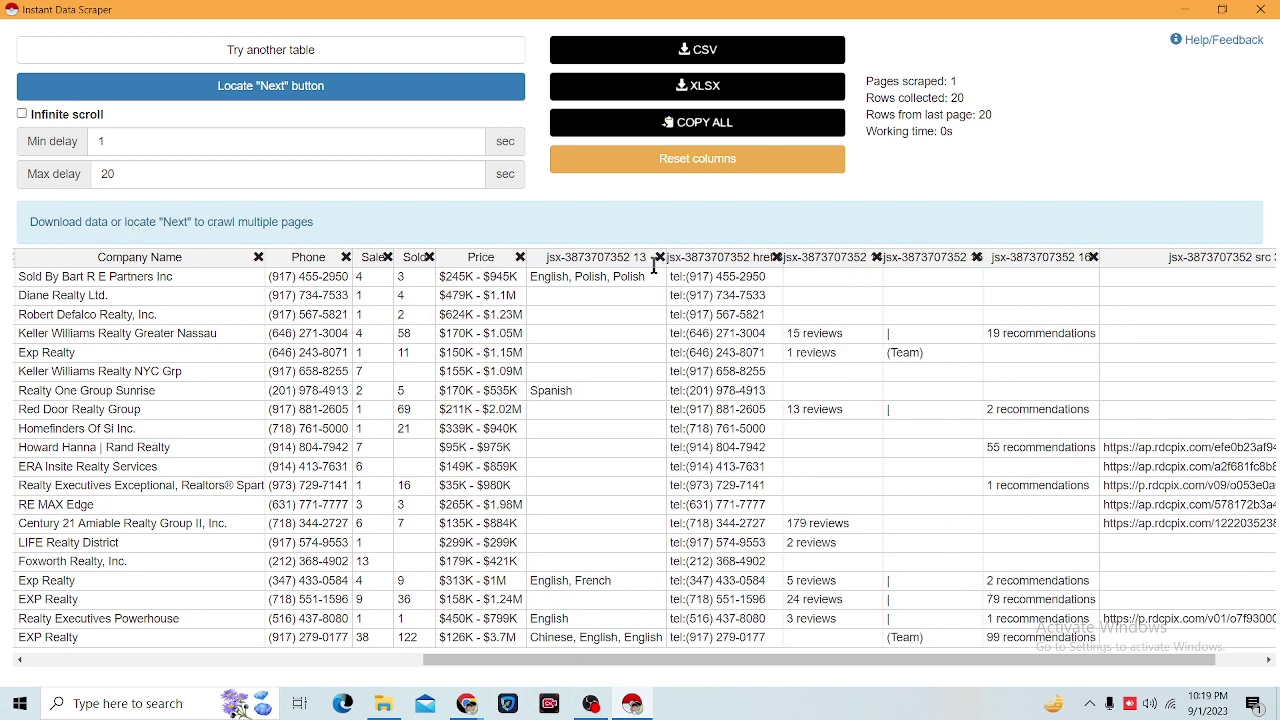
left_click(661, 258)
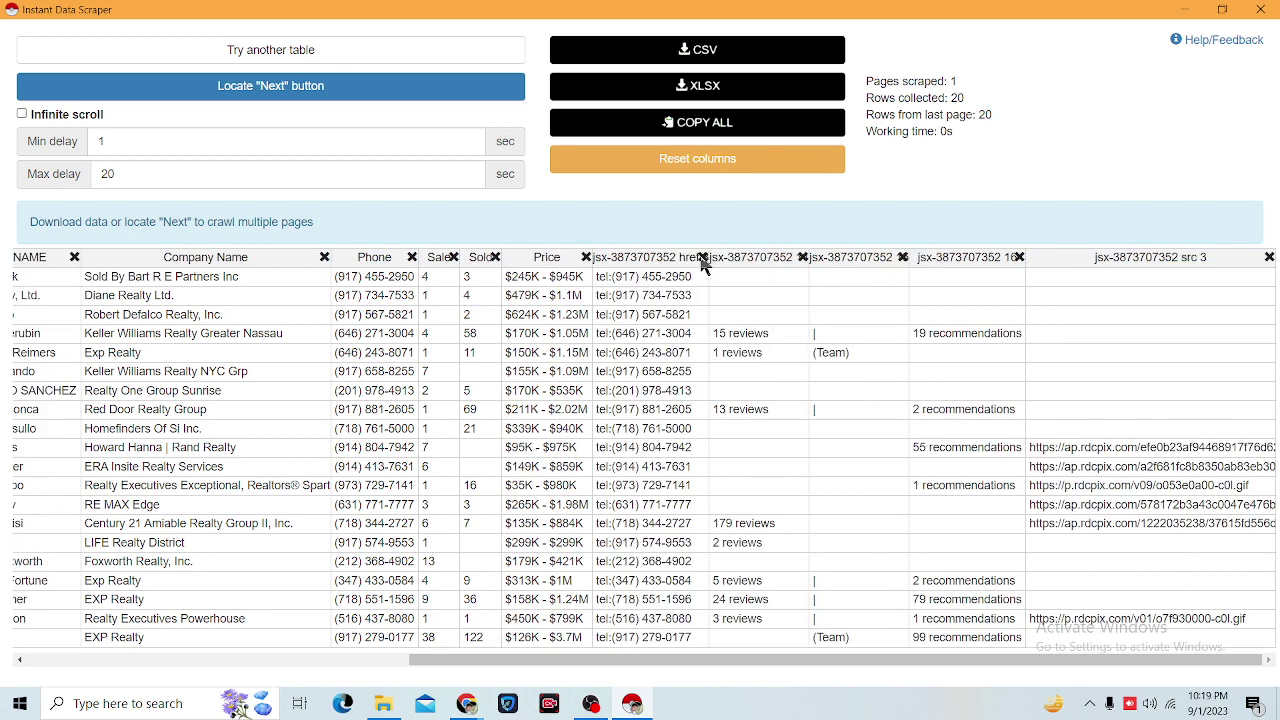
left_click(702, 258)
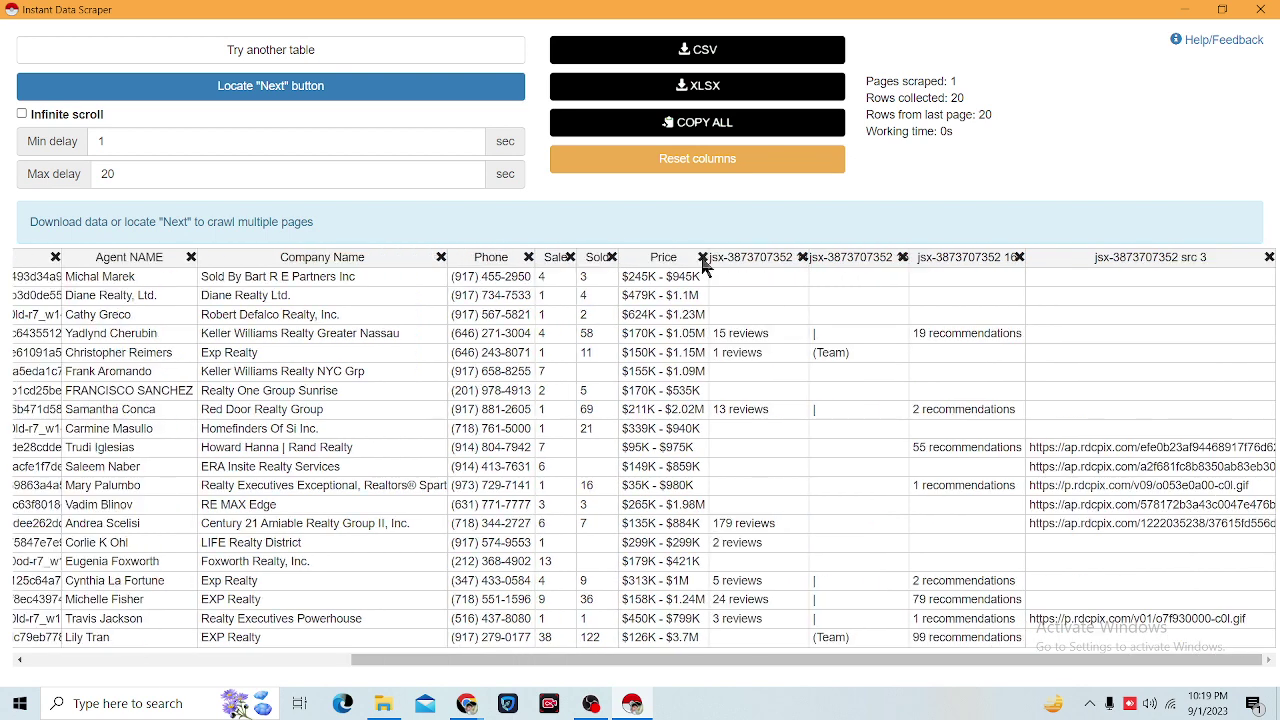
Step: Rename the review count column to "Reviews" and delete the adjacent column of separators and "(Team)" labels
double_click(783, 256)
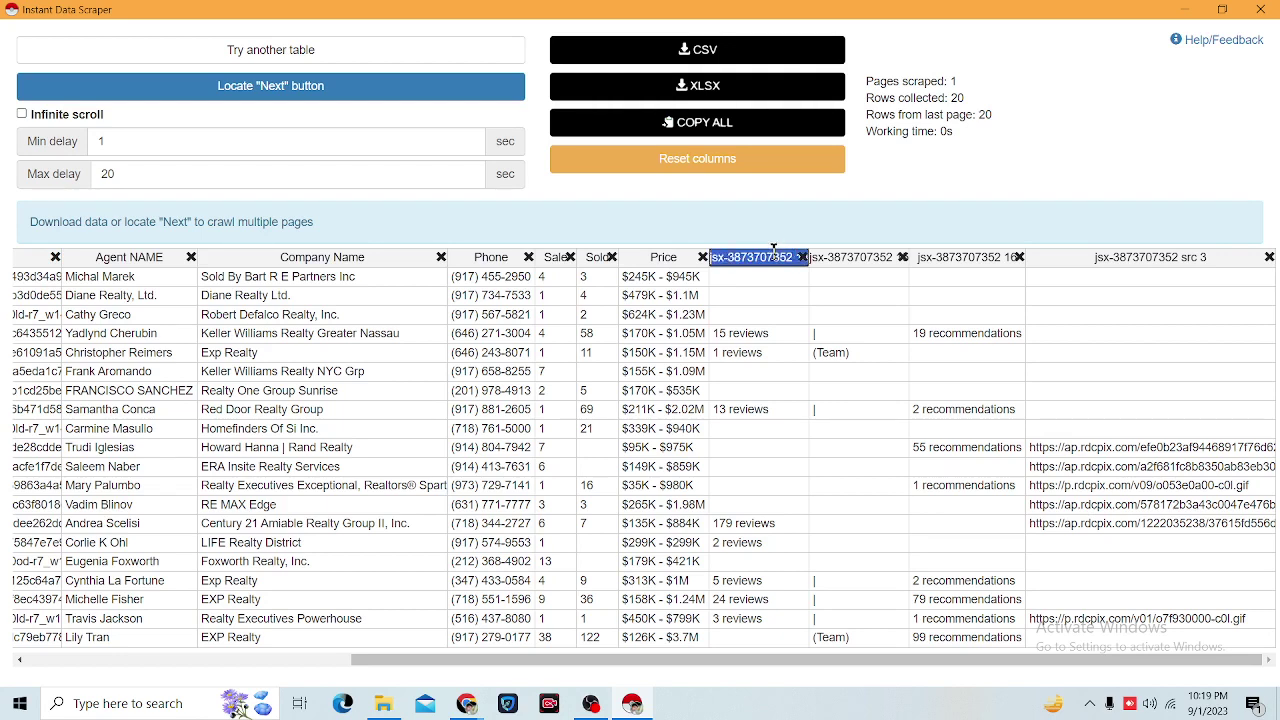
type("RE")
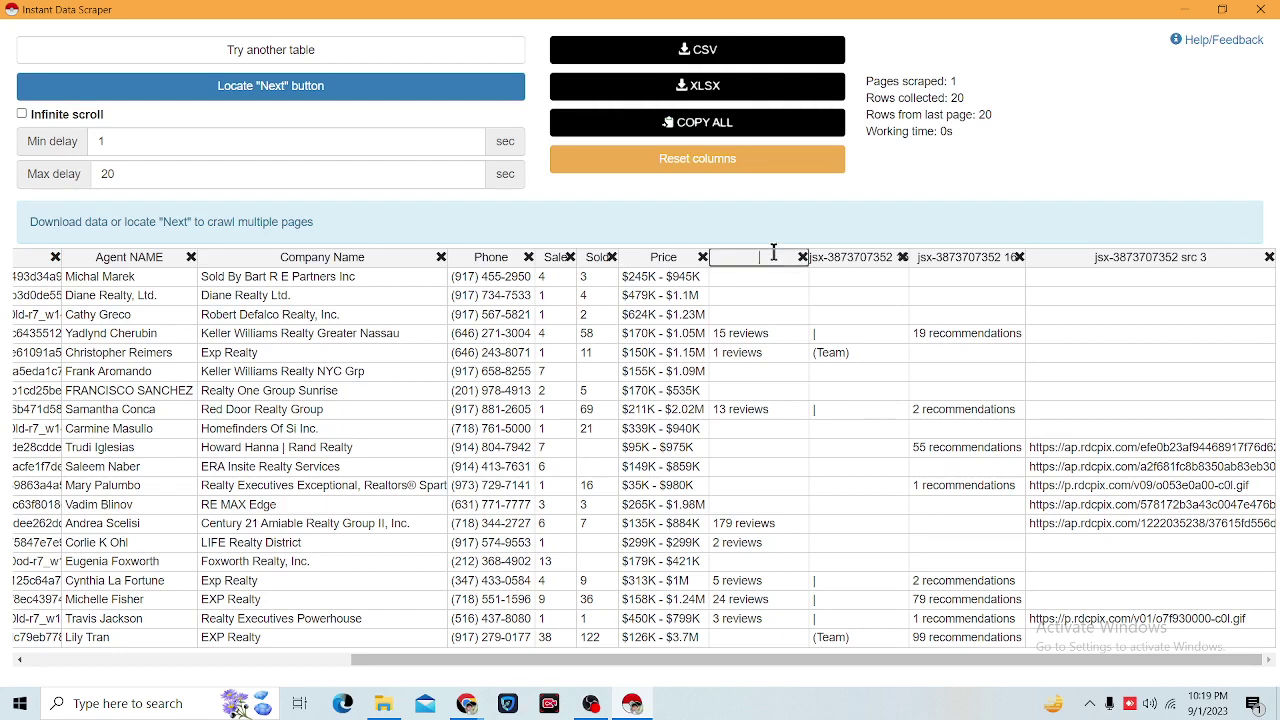
type("views")
left_click(904, 258)
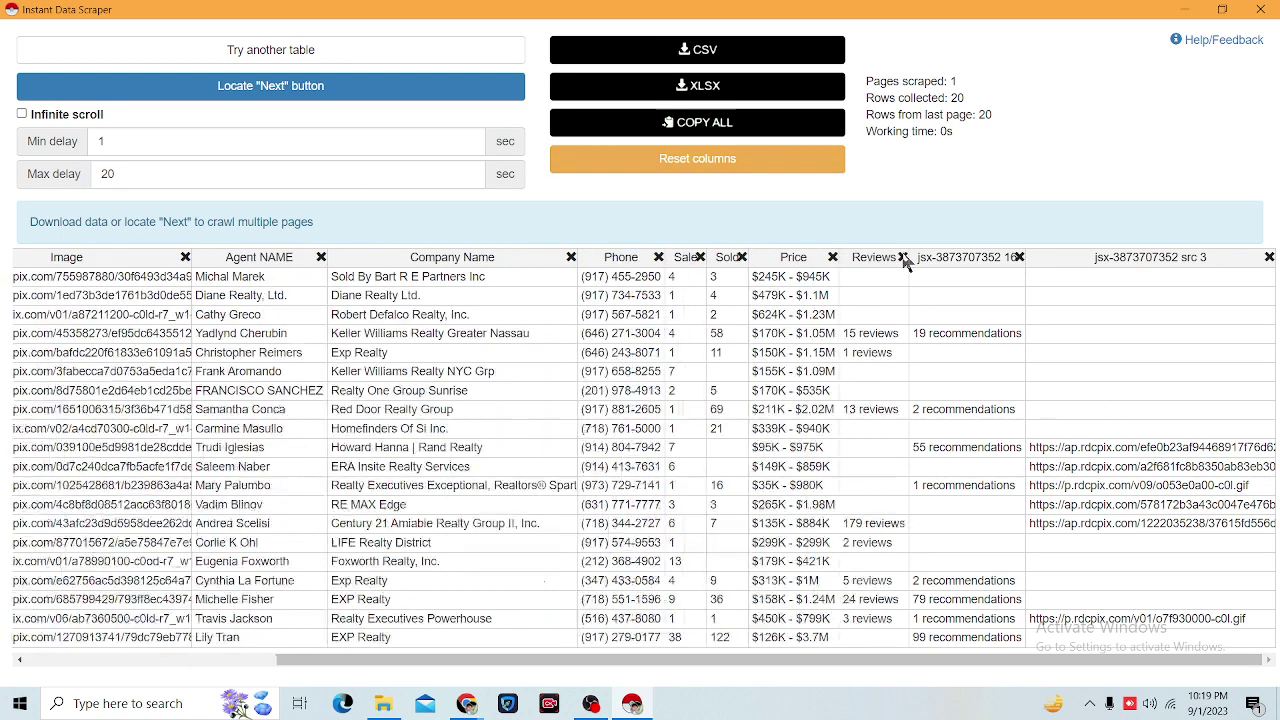
Step: Delete the recommendations column and the extra image link column after Reviews
left_click(1020, 258)
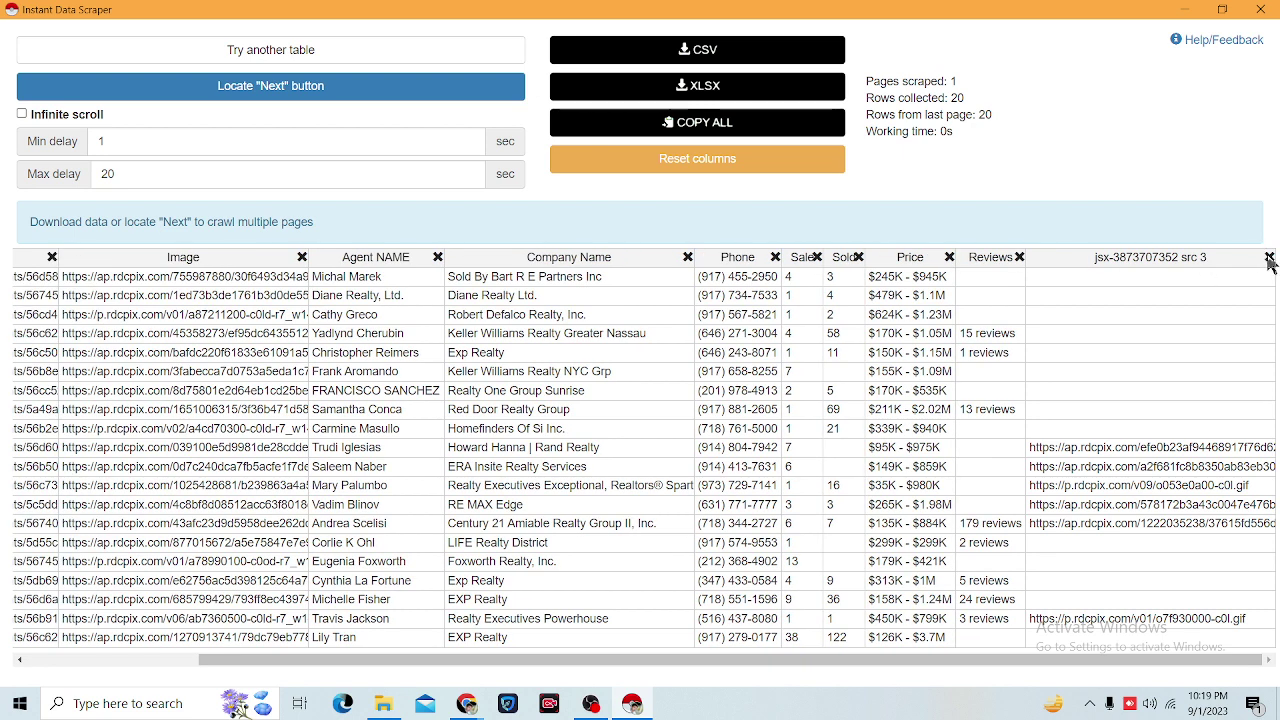
left_click(1269, 257)
left_click(1268, 257)
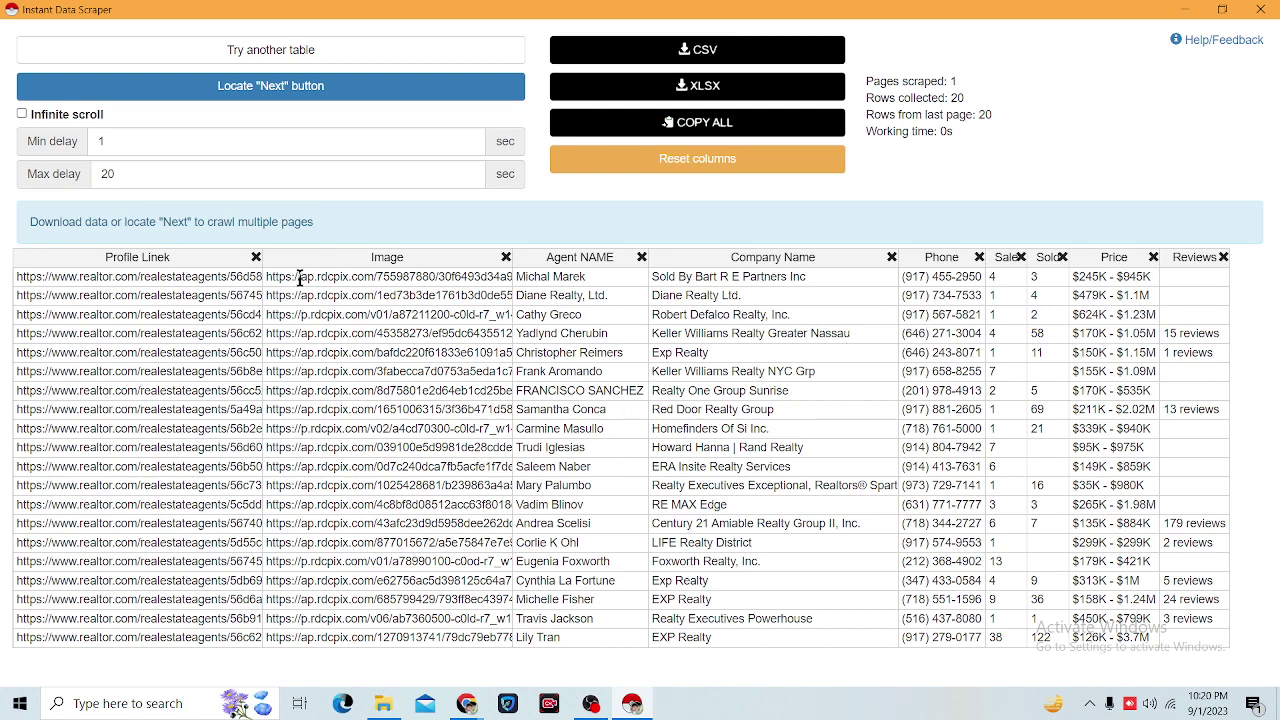
Step: Restore the scraper window to its smaller size, minimize it, and examine the page navigation below the realtor.com agent listings
left_click(1222, 9)
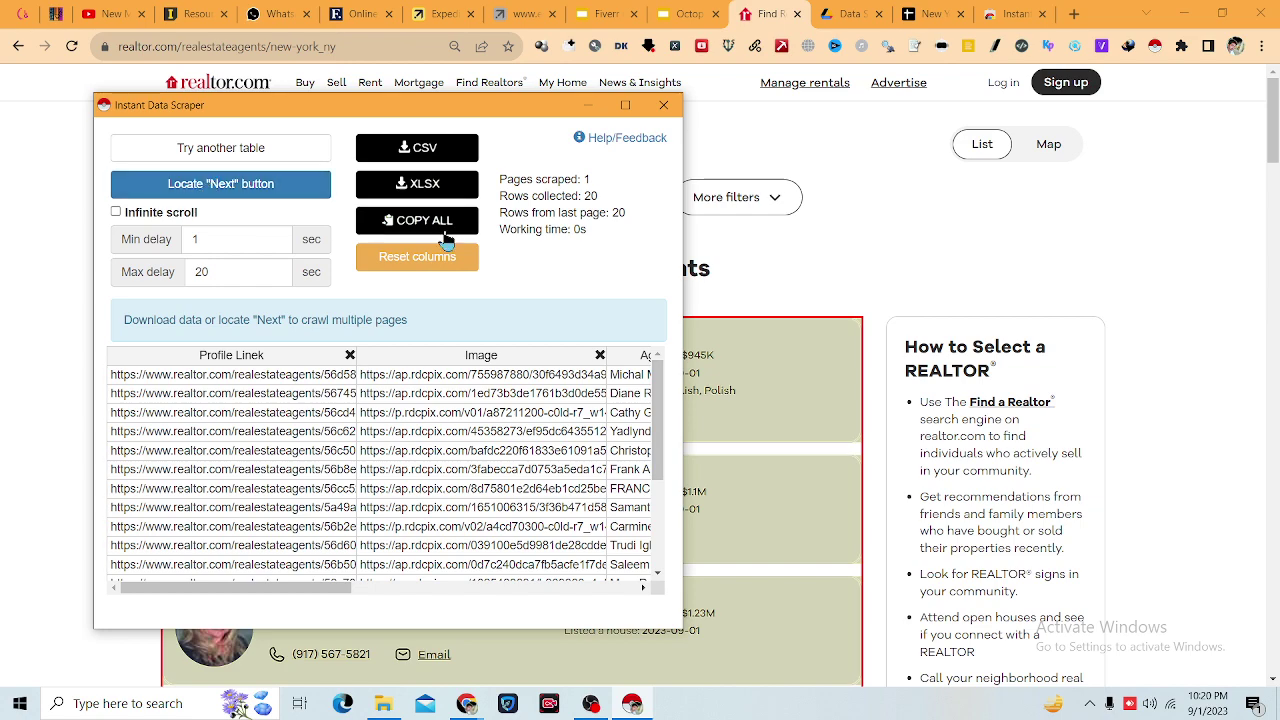
scroll(1066, 338, "down", 1)
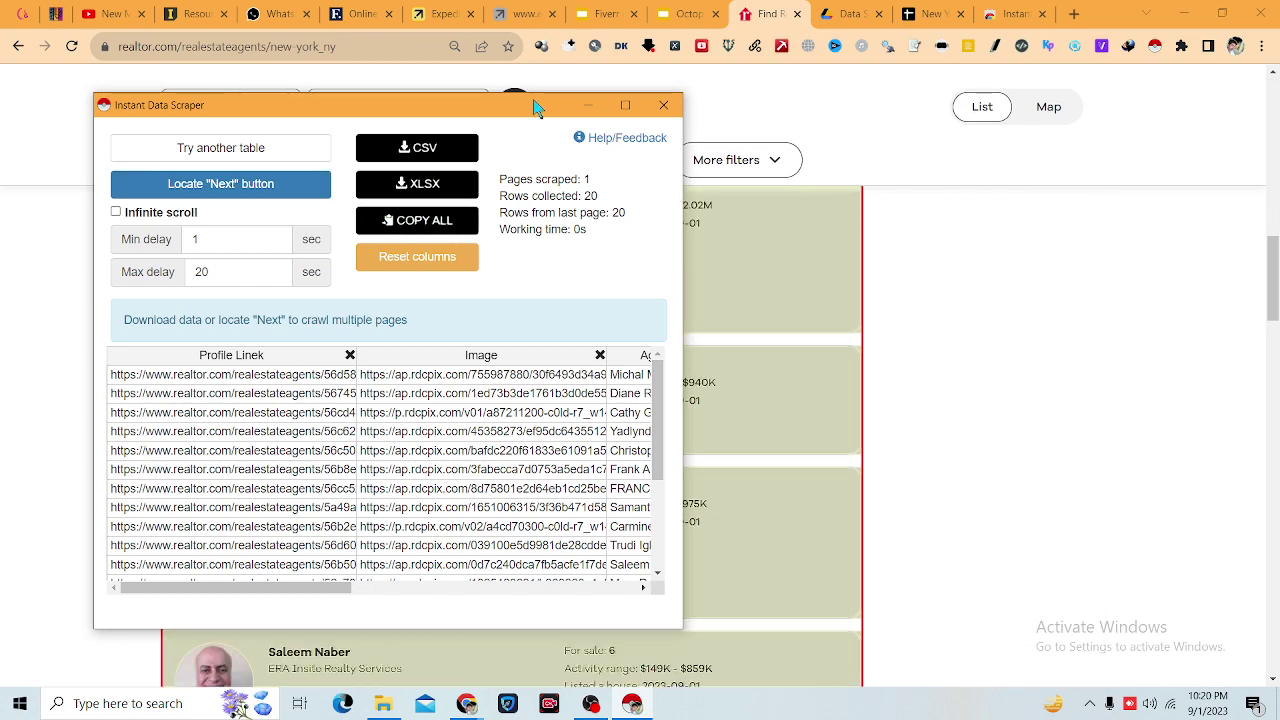
left_click(587, 105)
scroll(800, 443, "down", 15)
scroll(777, 451, "down", 3)
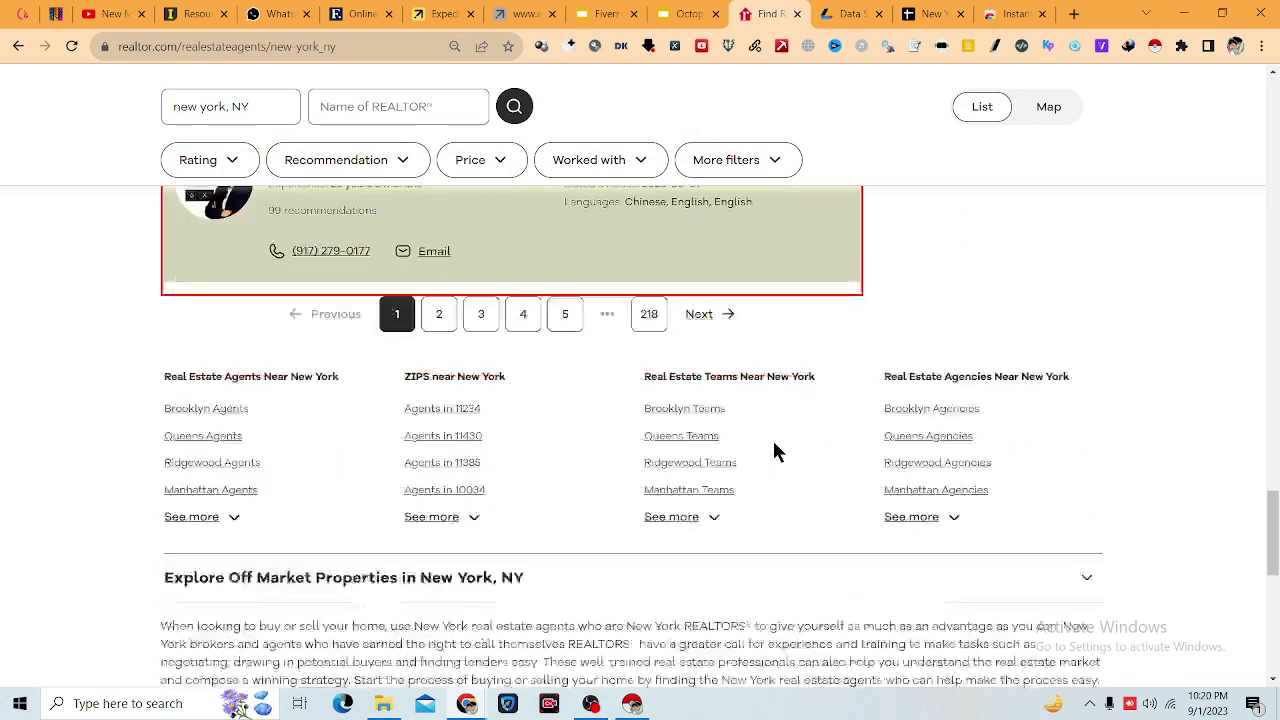
scroll(643, 494, "up", 1)
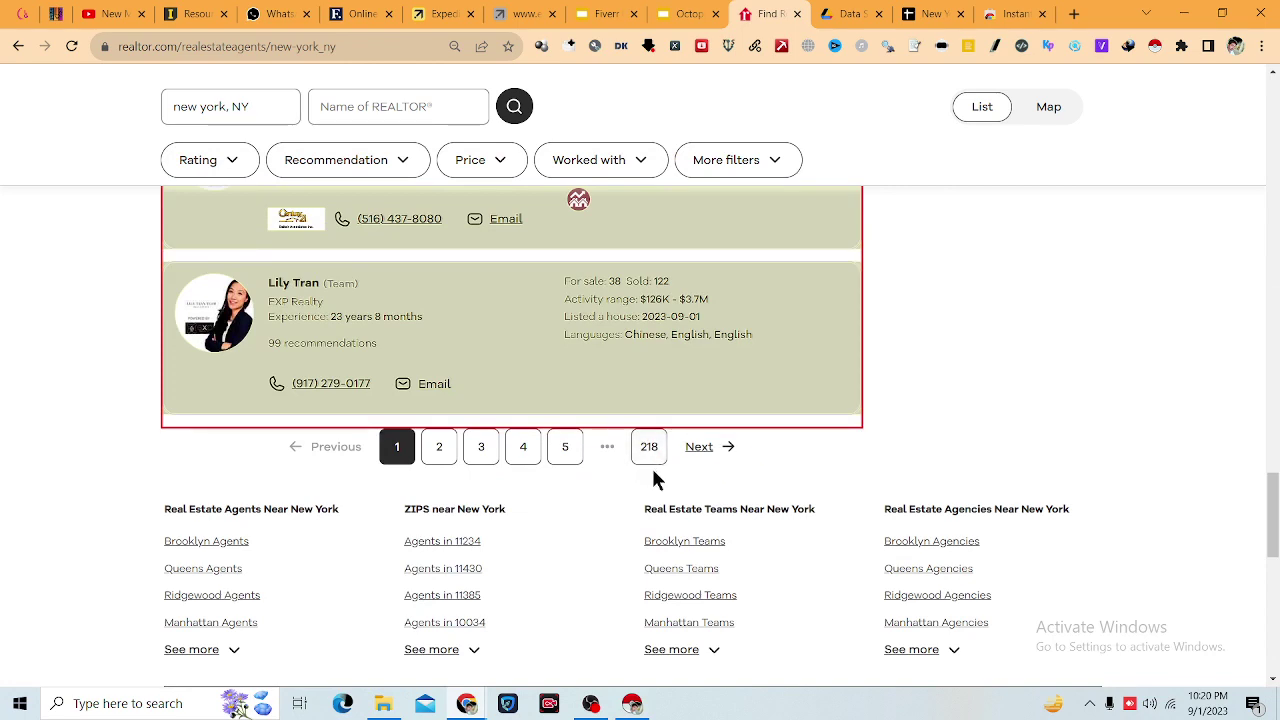
left_click(595, 706)
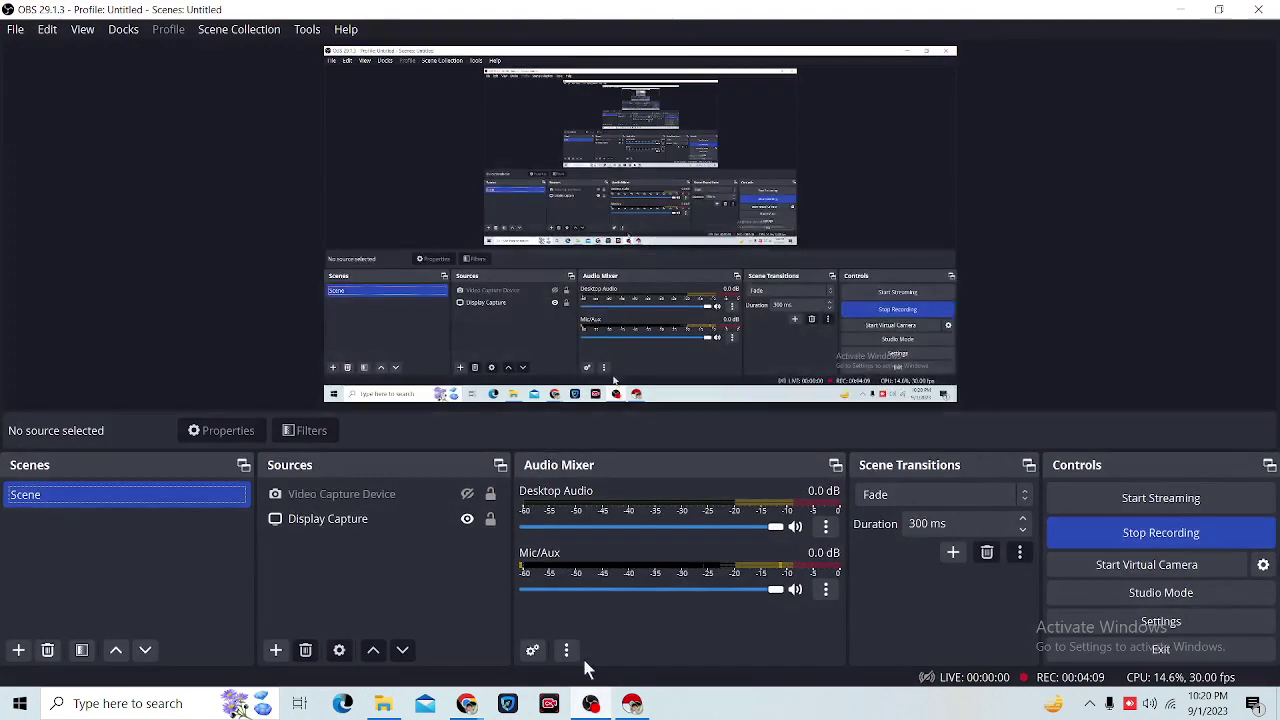
left_click(632, 704)
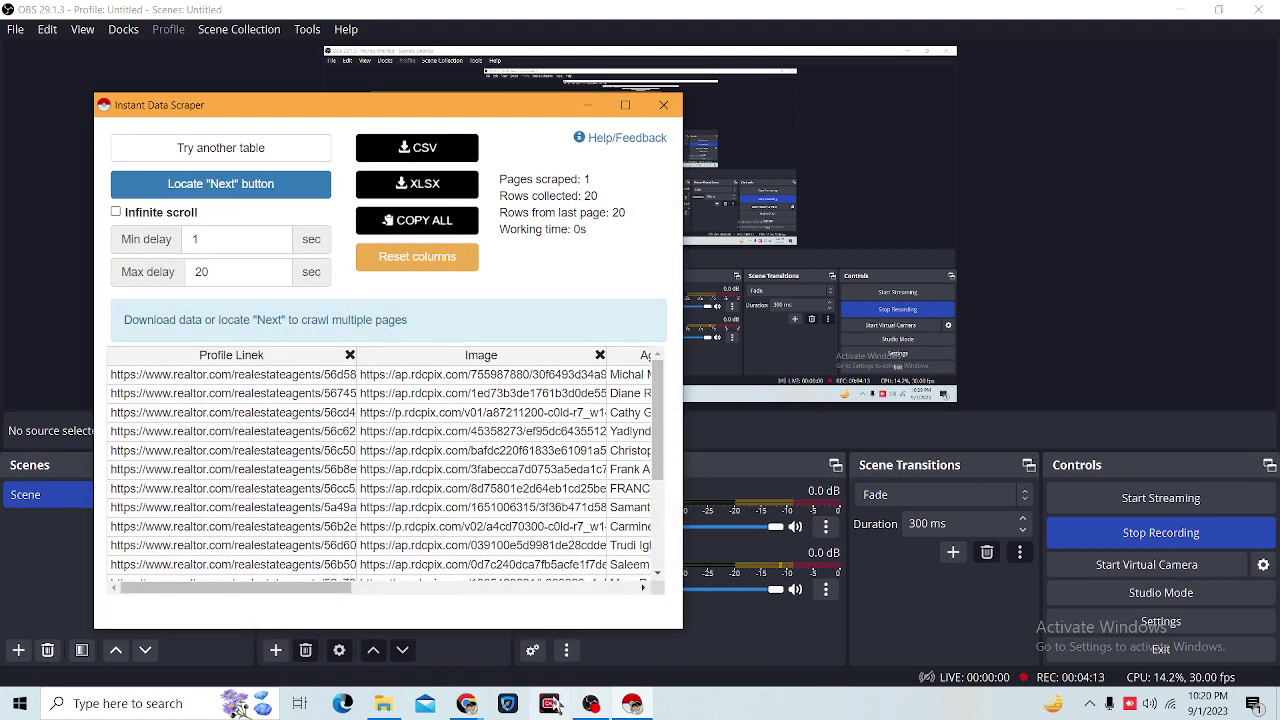
mouse_move(467, 704)
left_click(528, 658)
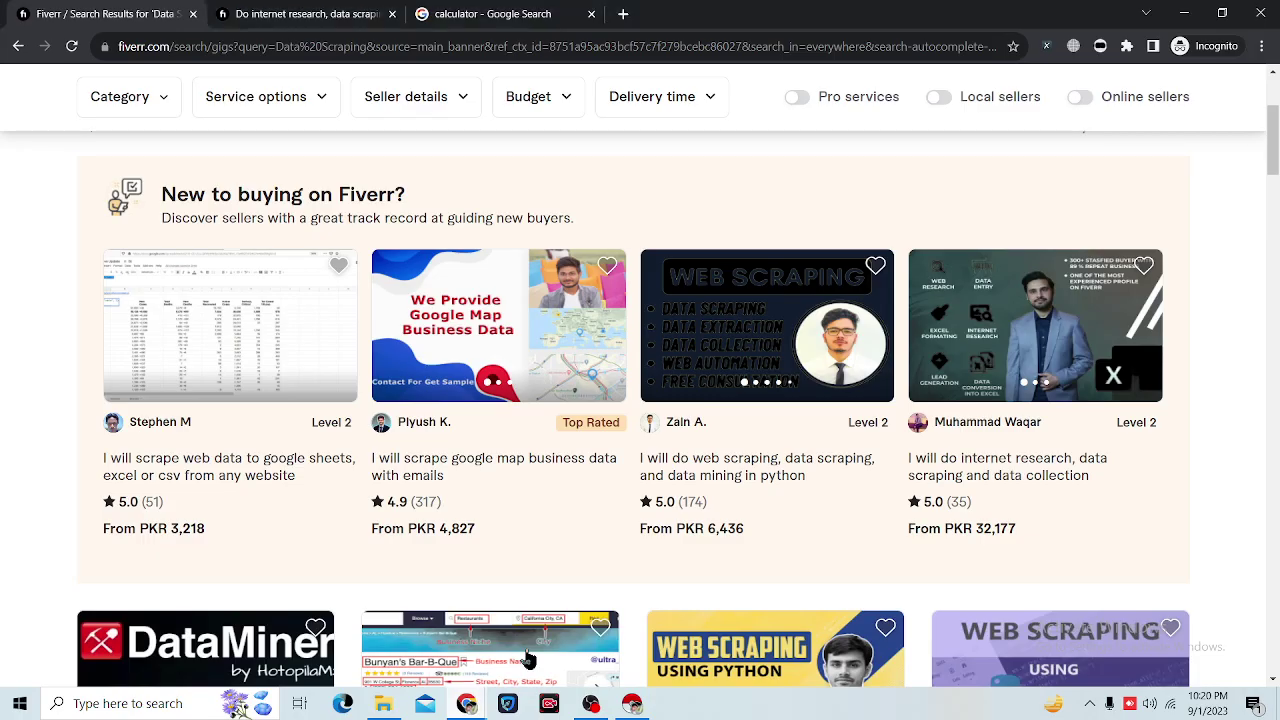
Step: Return to Instant Data Scraper and mark the Next link below the realtor.com listings as its next-page button
left_click(632, 704)
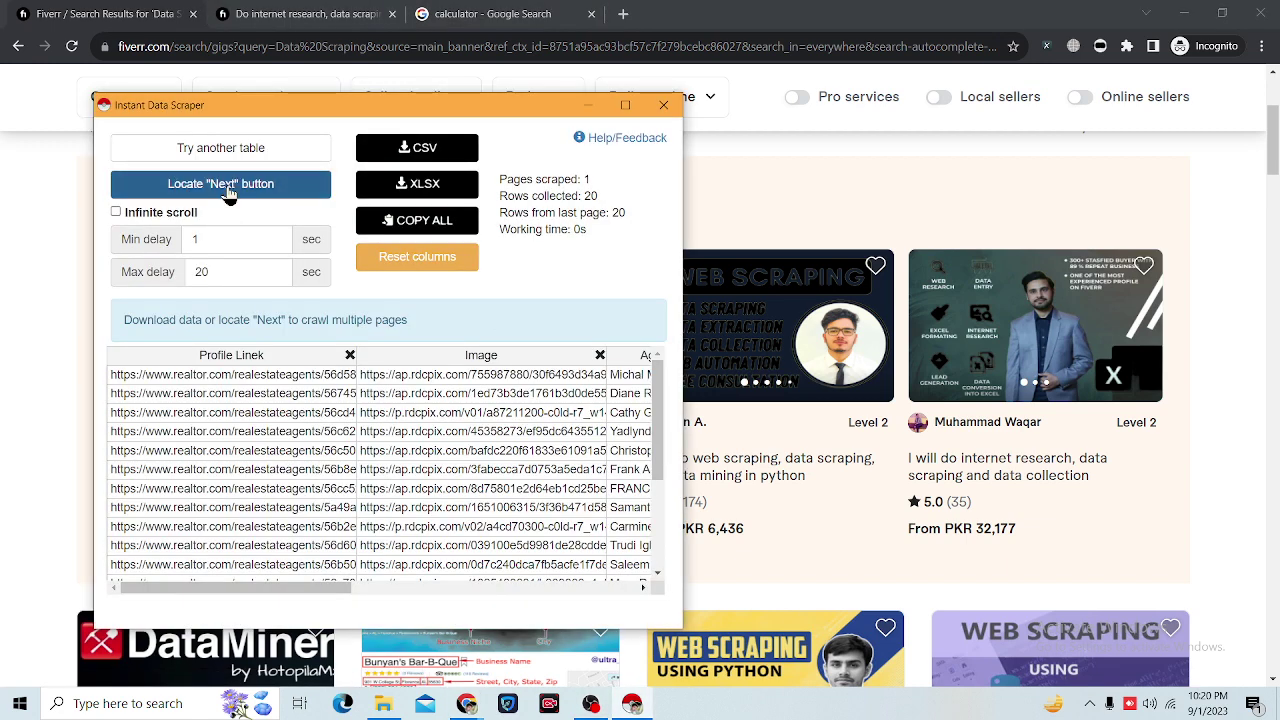
left_click(272, 190)
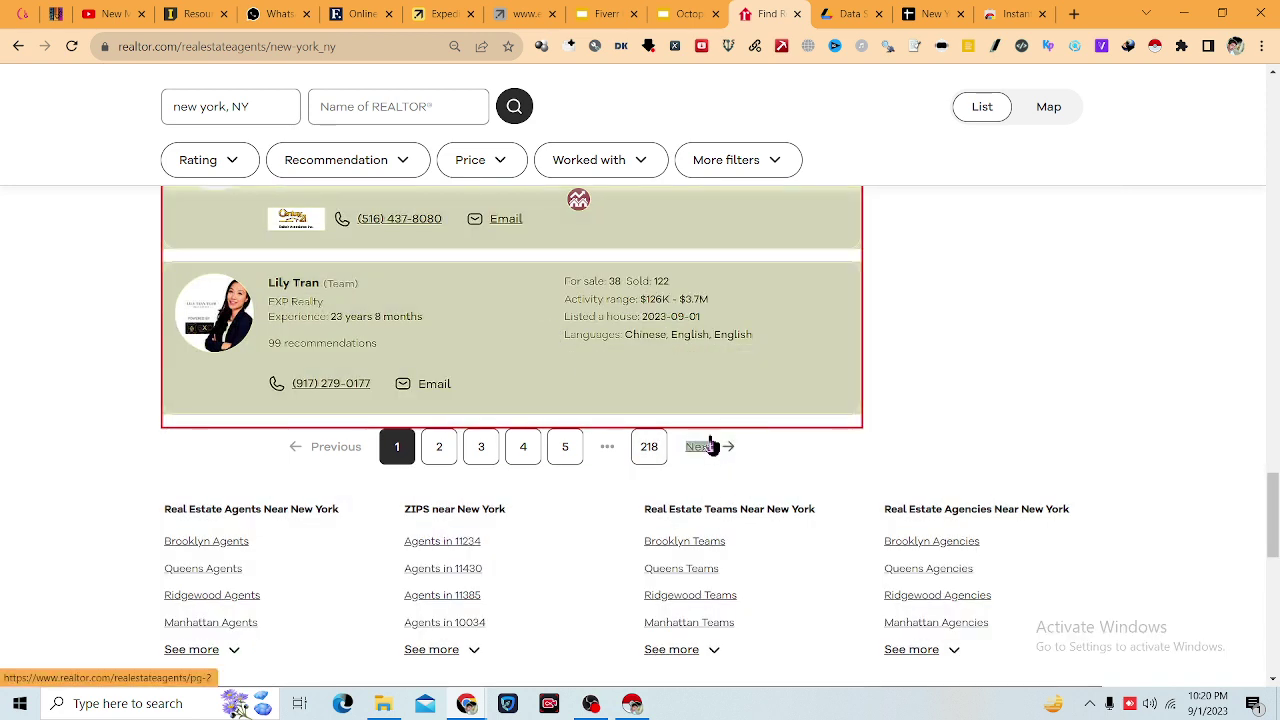
left_click(704, 452)
Step: Set the scraper's minimum delay to 3 seconds and maximum delay to 28 seconds, and start crawling the listing pages
left_click(632, 703)
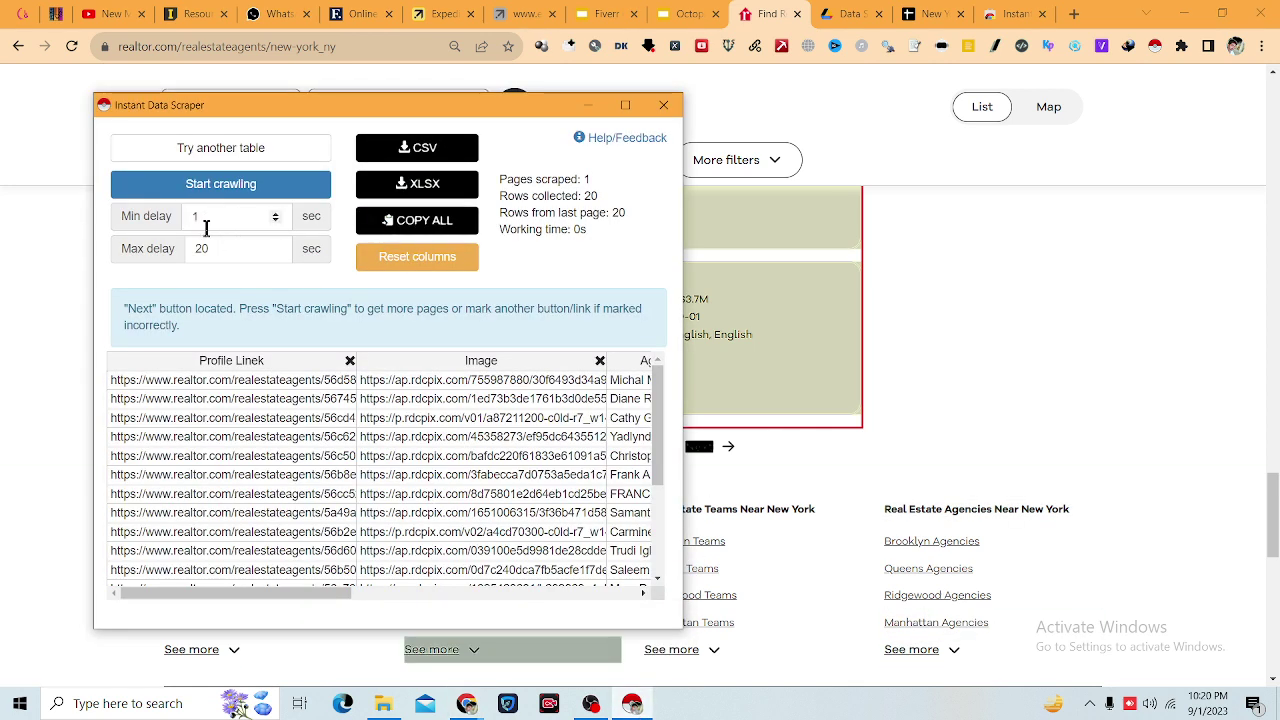
left_click(276, 213)
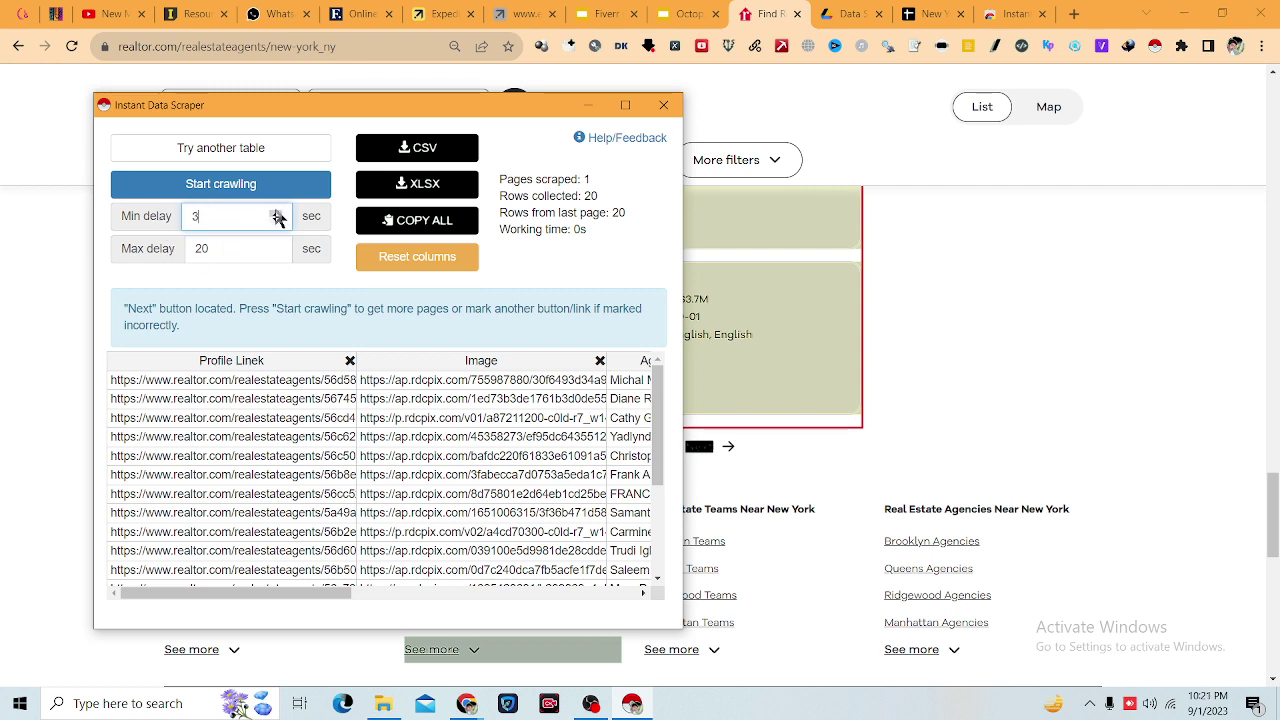
left_click(277, 247)
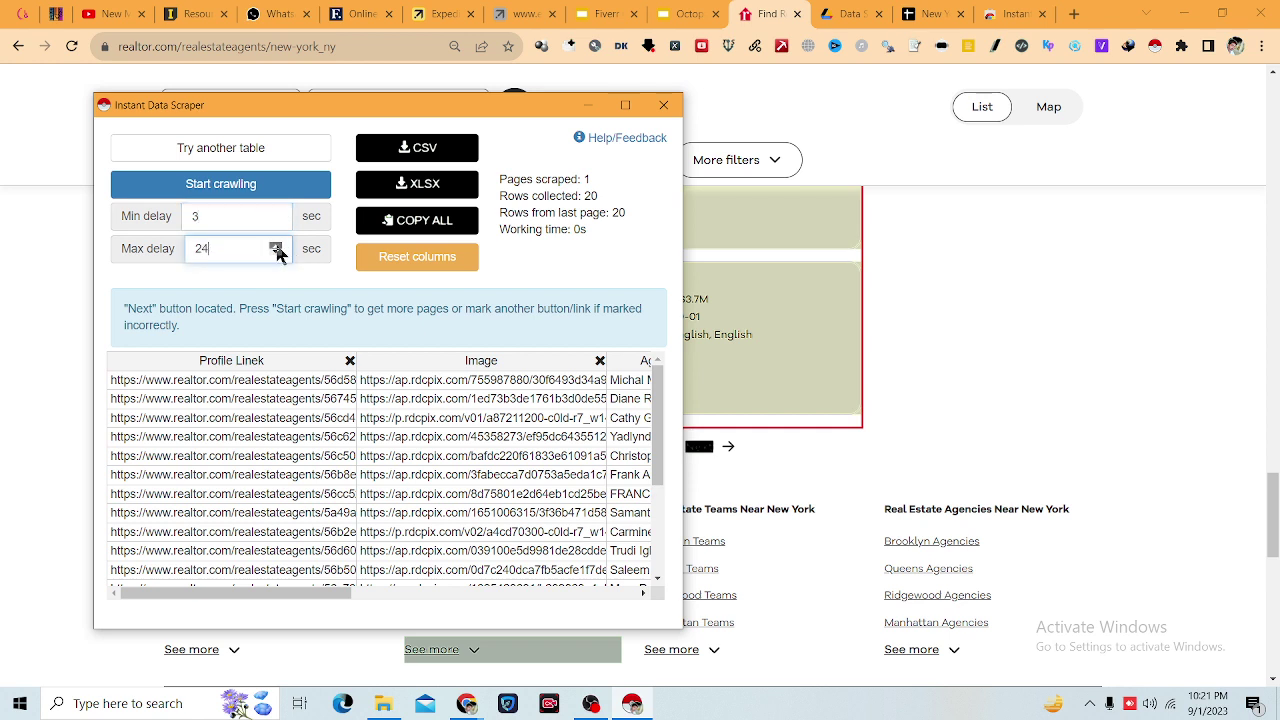
left_click(253, 196)
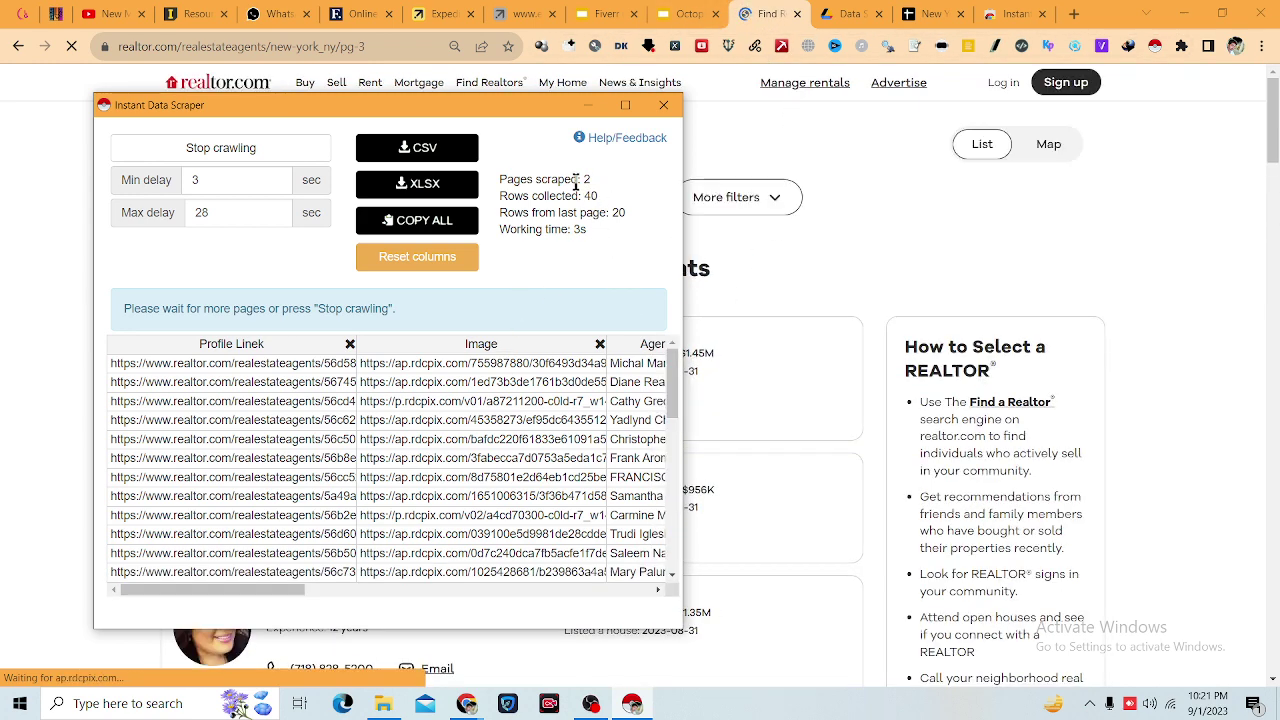
double_click(586, 179)
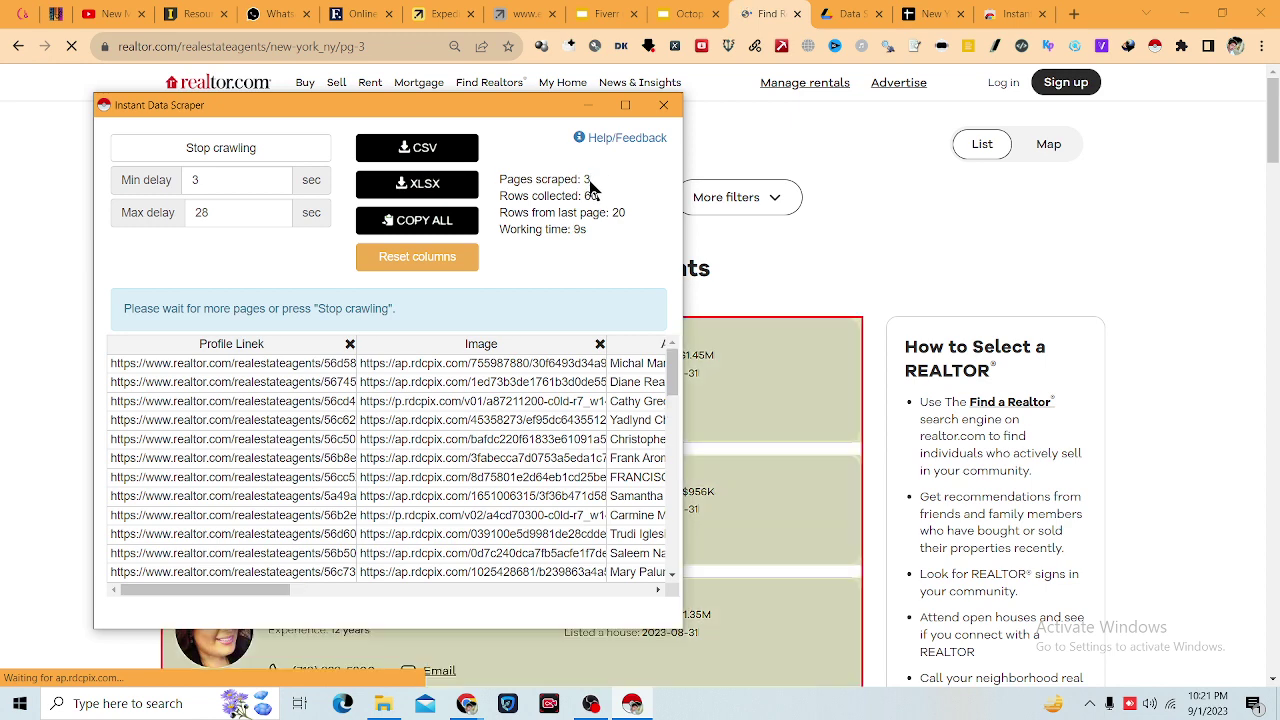
Step: Enlarge the scraper window to look through the rows collected so far, and minimize it to return to the realtor.com listings
left_click(543, 177)
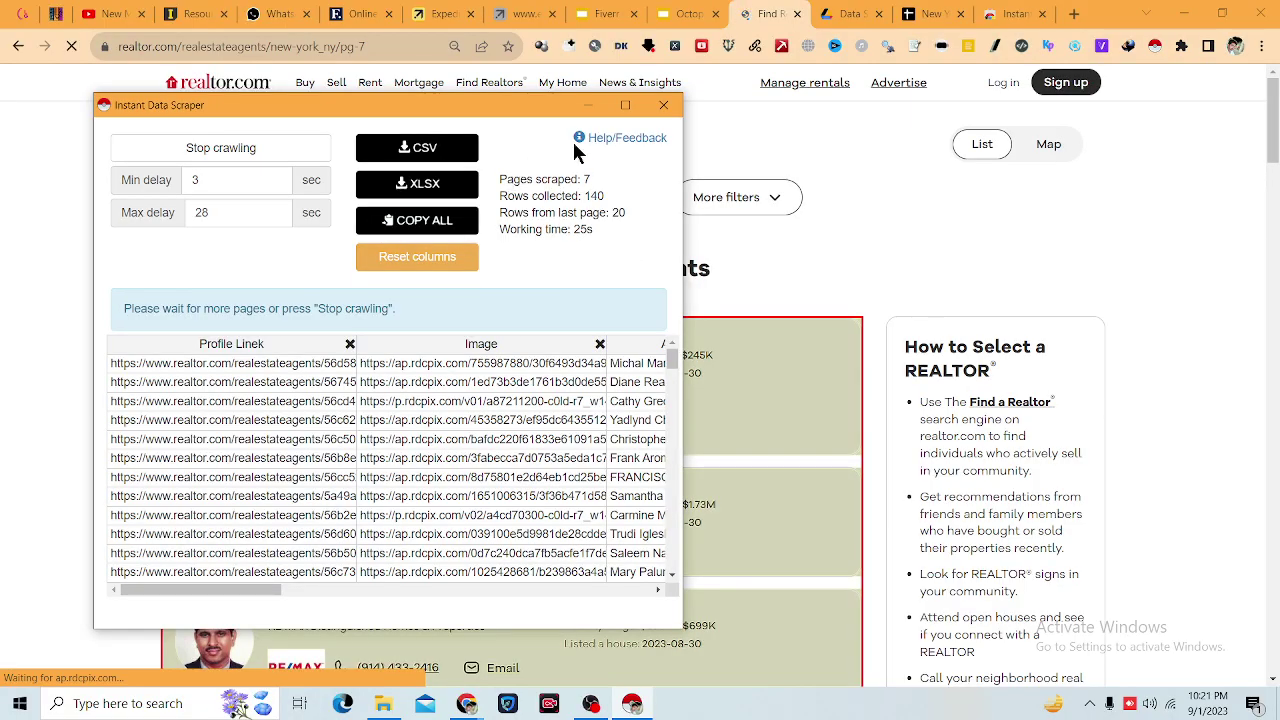
left_click(625, 105)
scroll(438, 400, "down", 5)
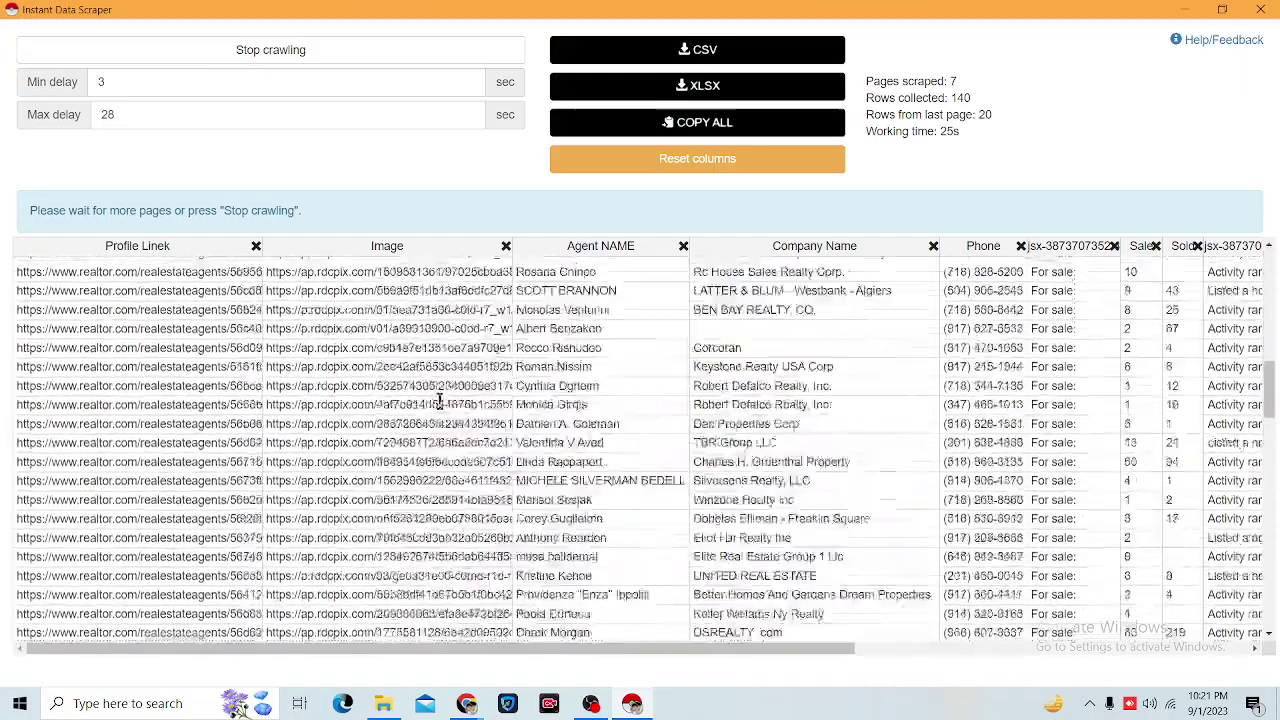
scroll(438, 400, "down", 10)
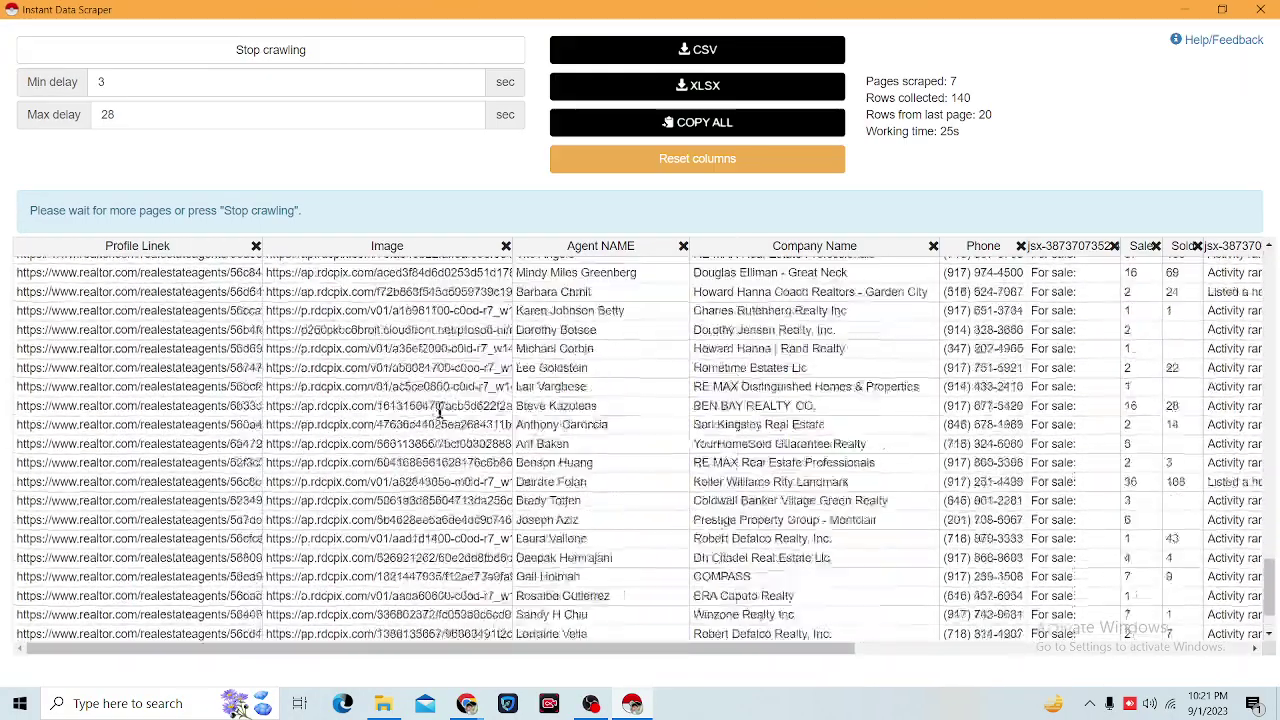
scroll(439, 408, "up", 20)
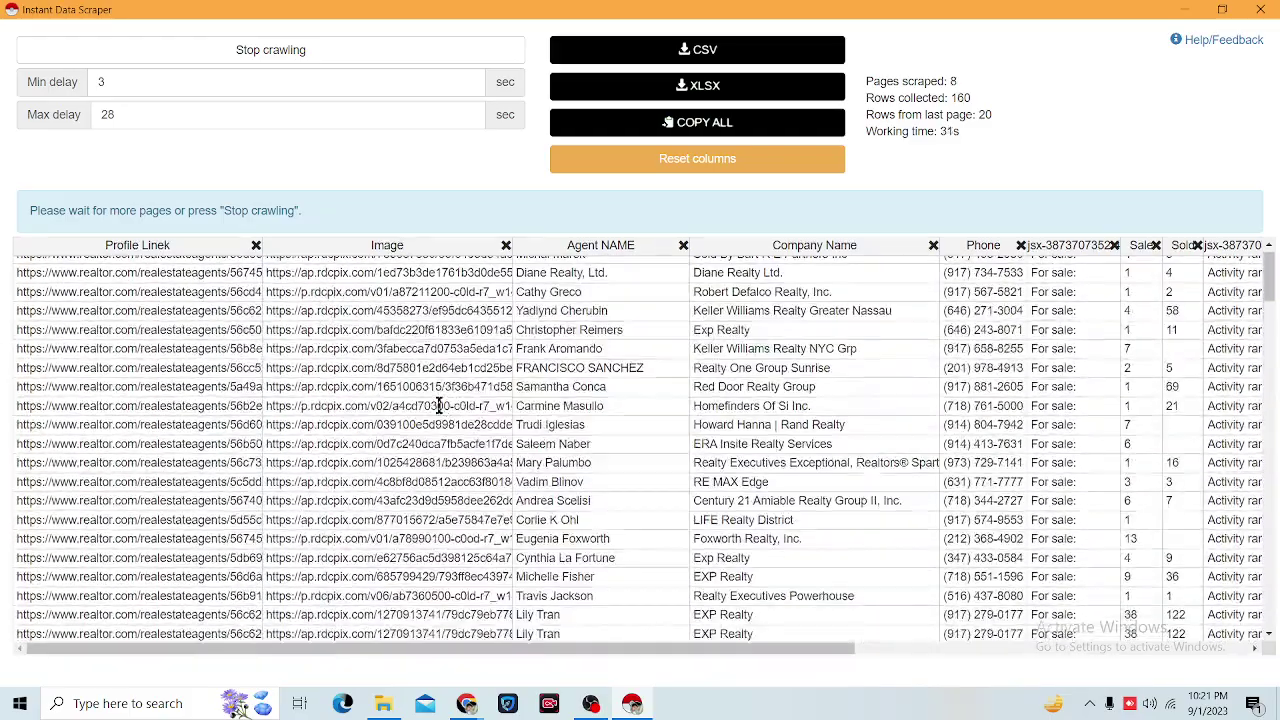
left_click(1184, 9)
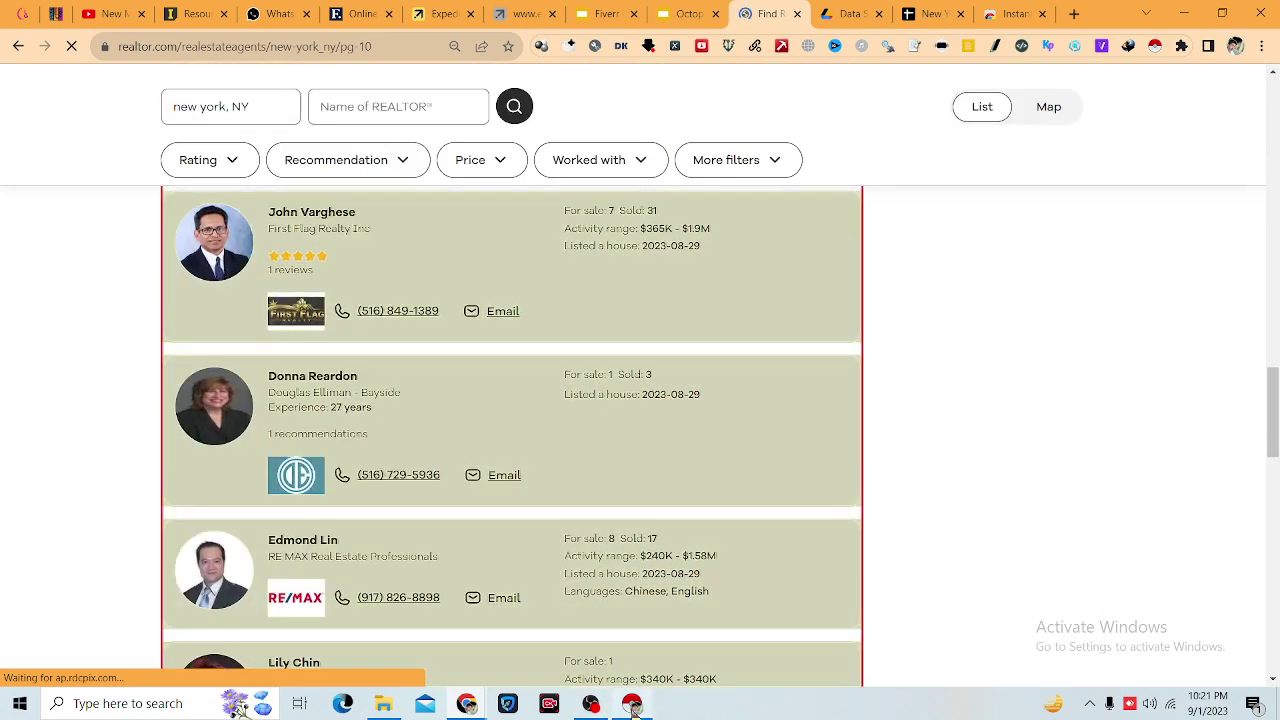
Step: Bring the scraper back at its smaller size and check the crawl's scraped-pages and collected-rows counters
left_click(632, 705)
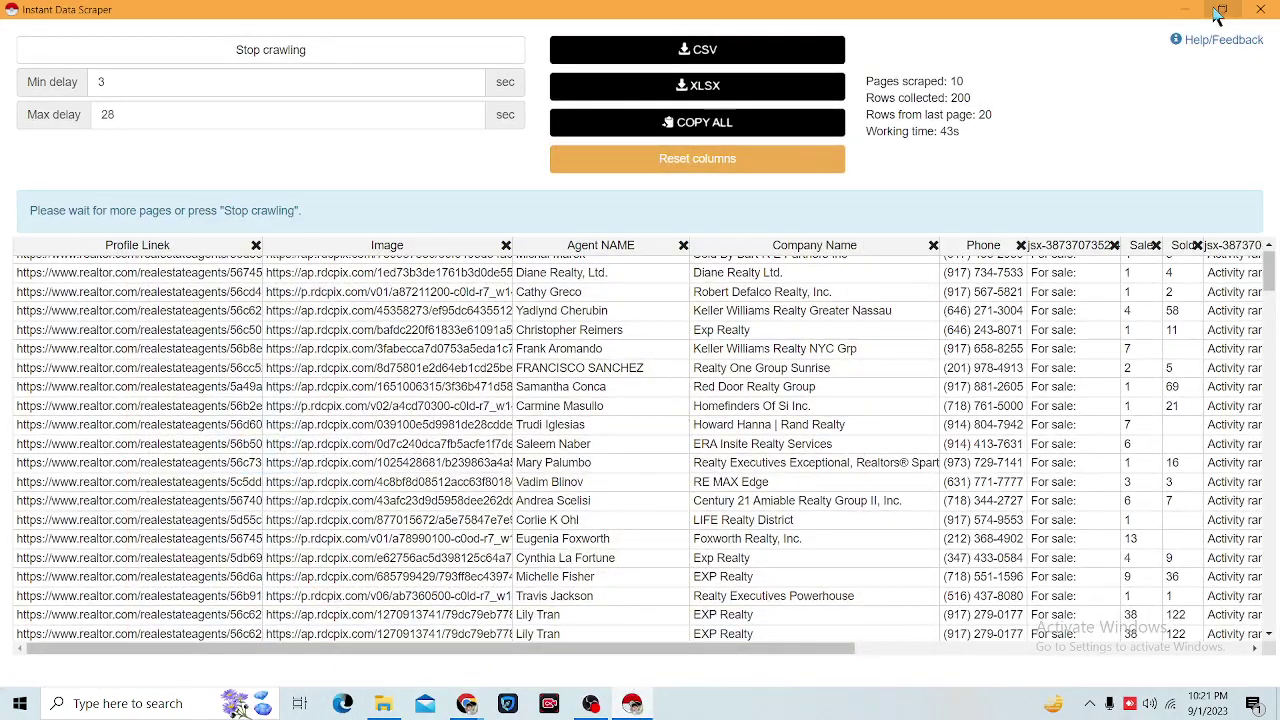
left_click(1220, 10)
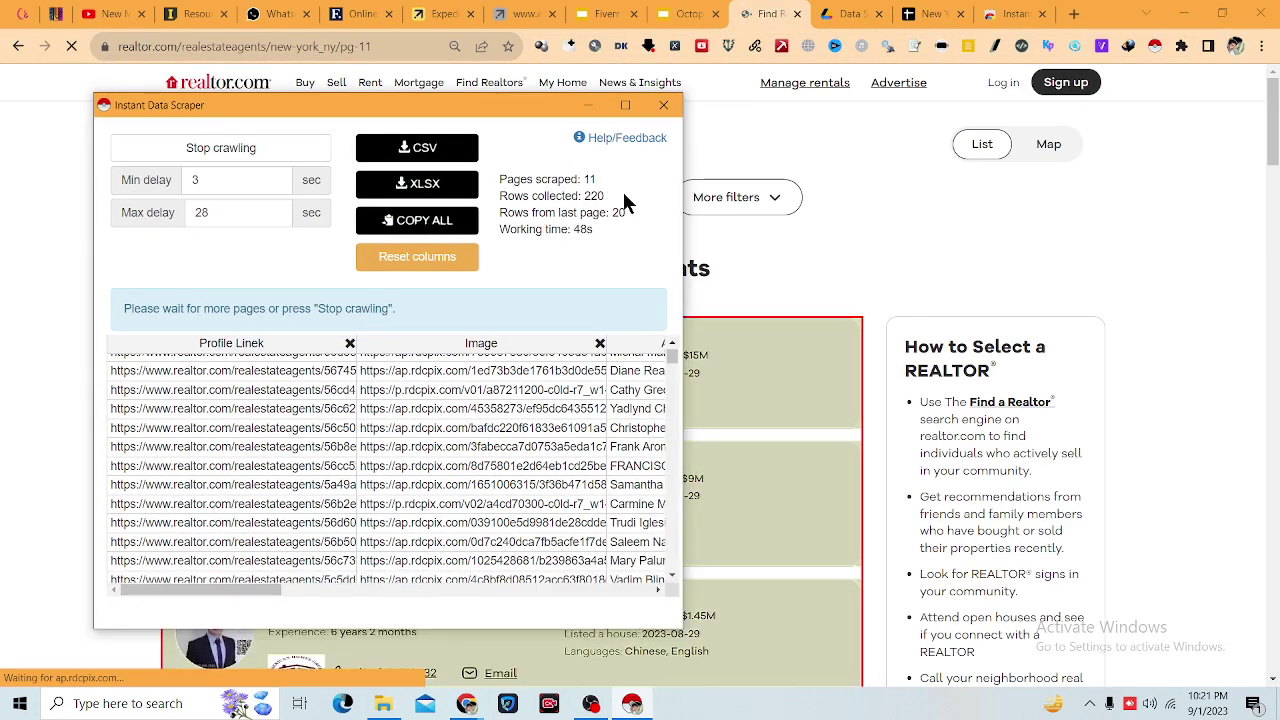
left_click_drag(613, 172, 622, 196)
left_click(622, 170)
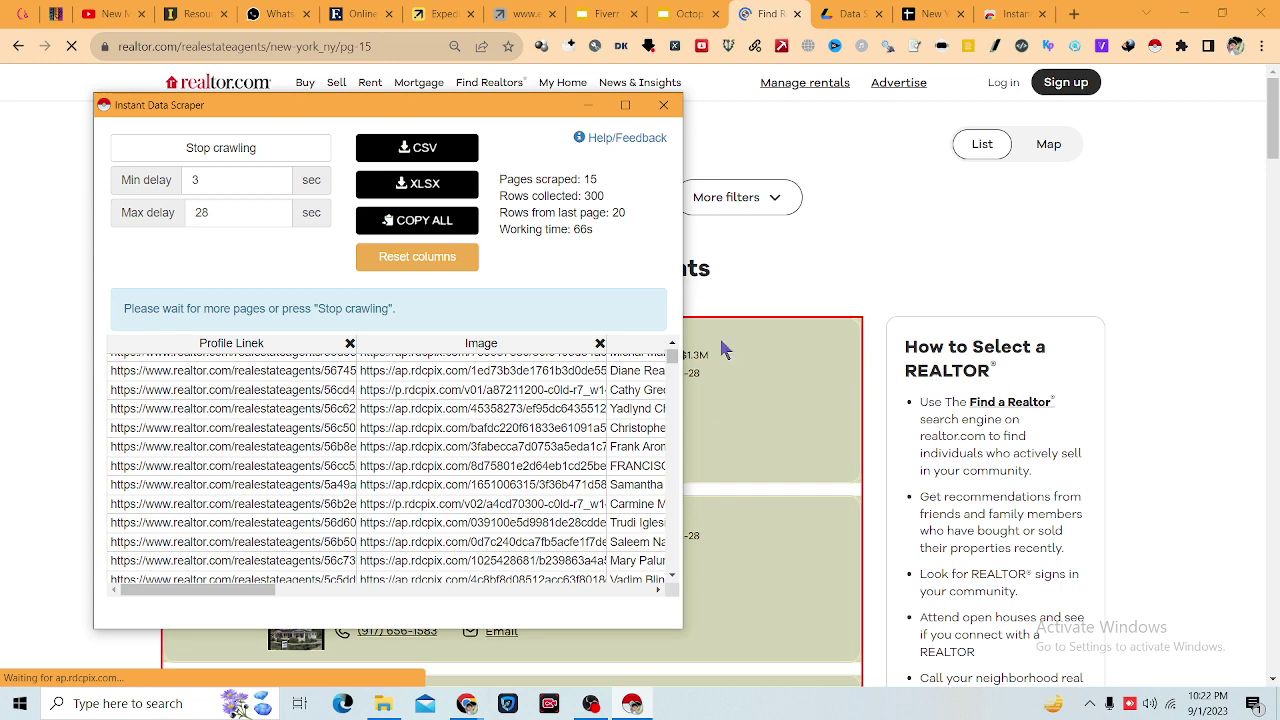
Step: Stop the crawl and export the collected rows as a CSV file, opening it in Microsoft Excel
left_click(257, 150)
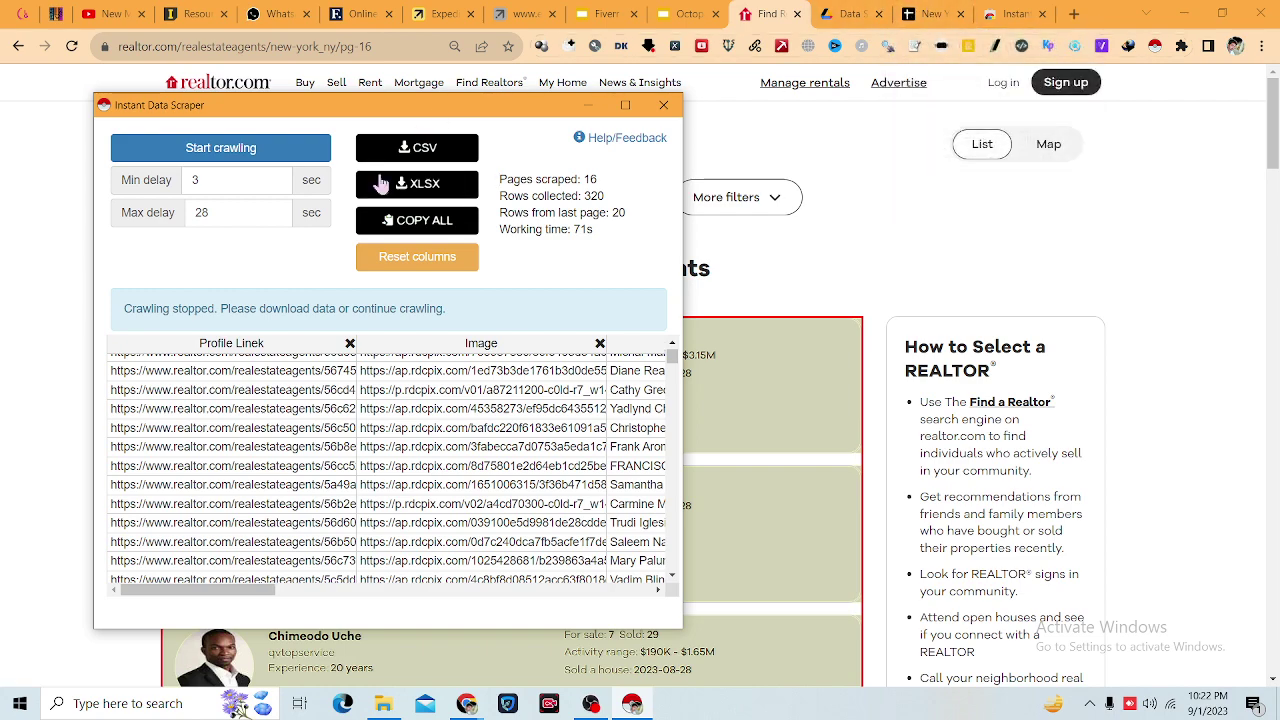
left_click(405, 150)
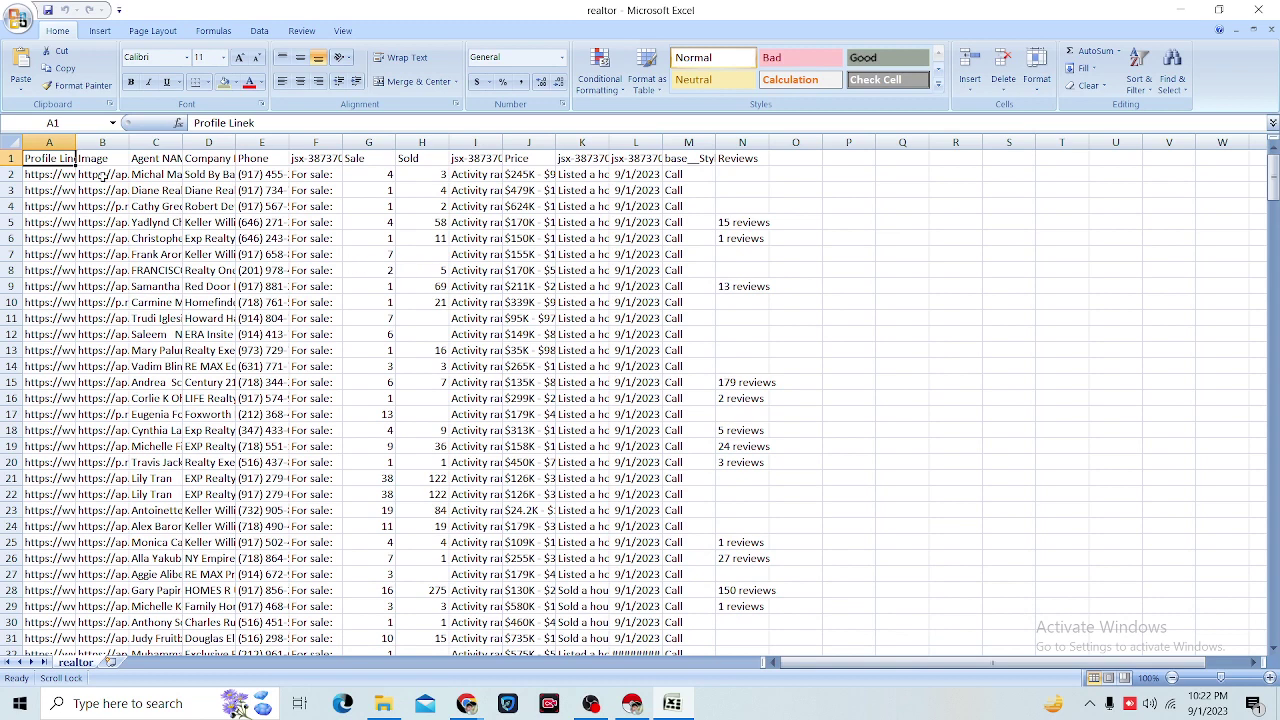
Step: Highlight the header row with a fill colour and red text, and enlarge its font to size 36
left_click(8, 158)
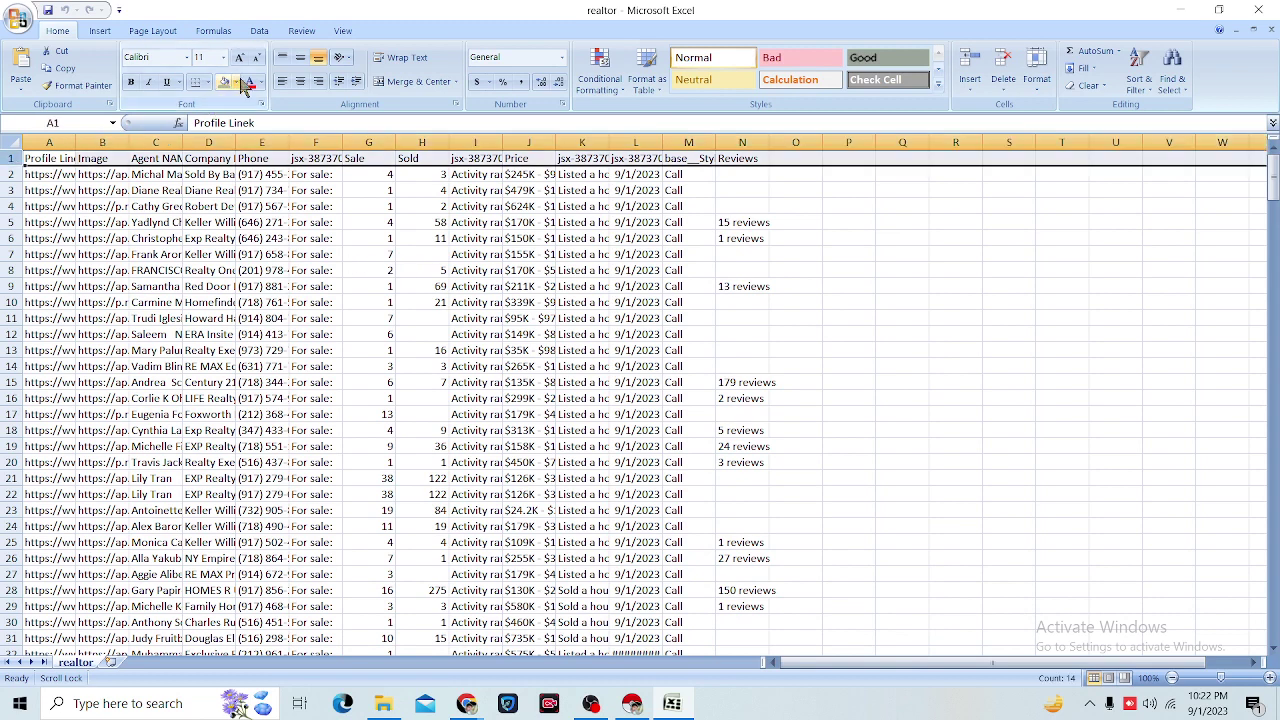
left_click(228, 83)
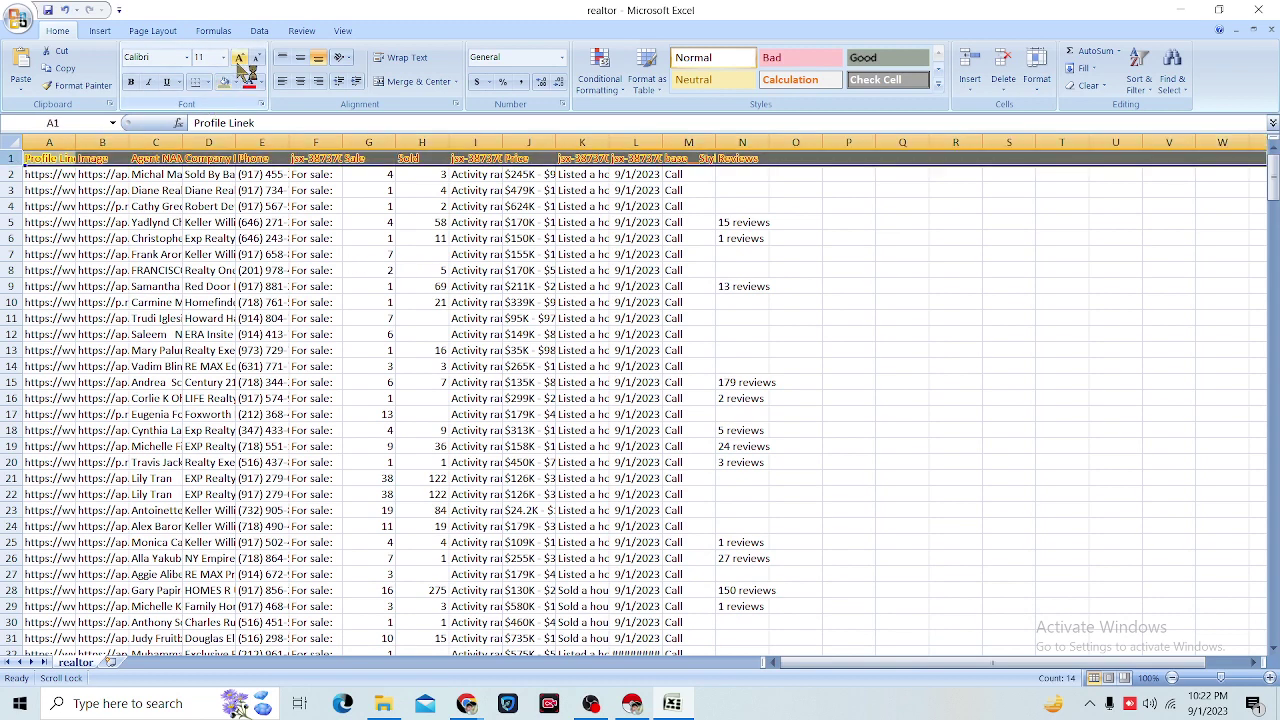
left_click(240, 58)
left_click(240, 58)
left_click(240, 58)
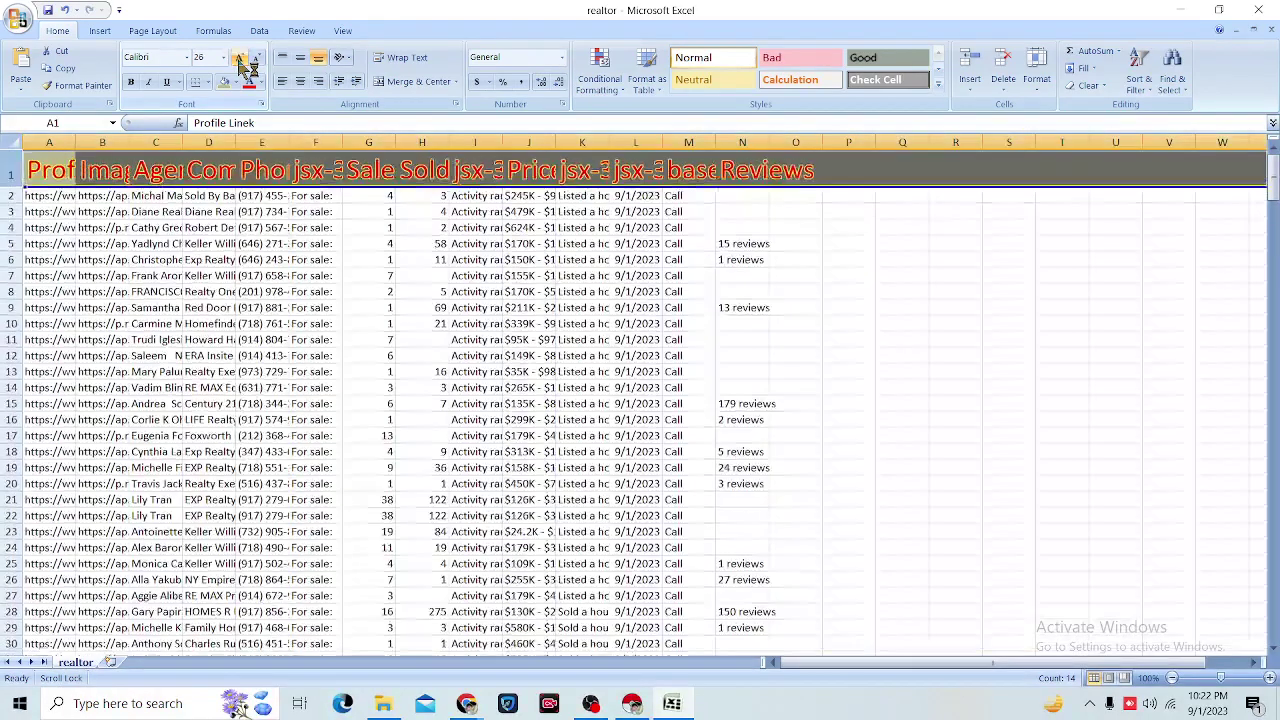
Step: Widen the Sale column, the jsx column before it and the Phone column so their headers are readable
left_click_drag(395, 142, 541, 142)
scroll(350, 210, "down", 1)
scroll(352, 210, "up", 1)
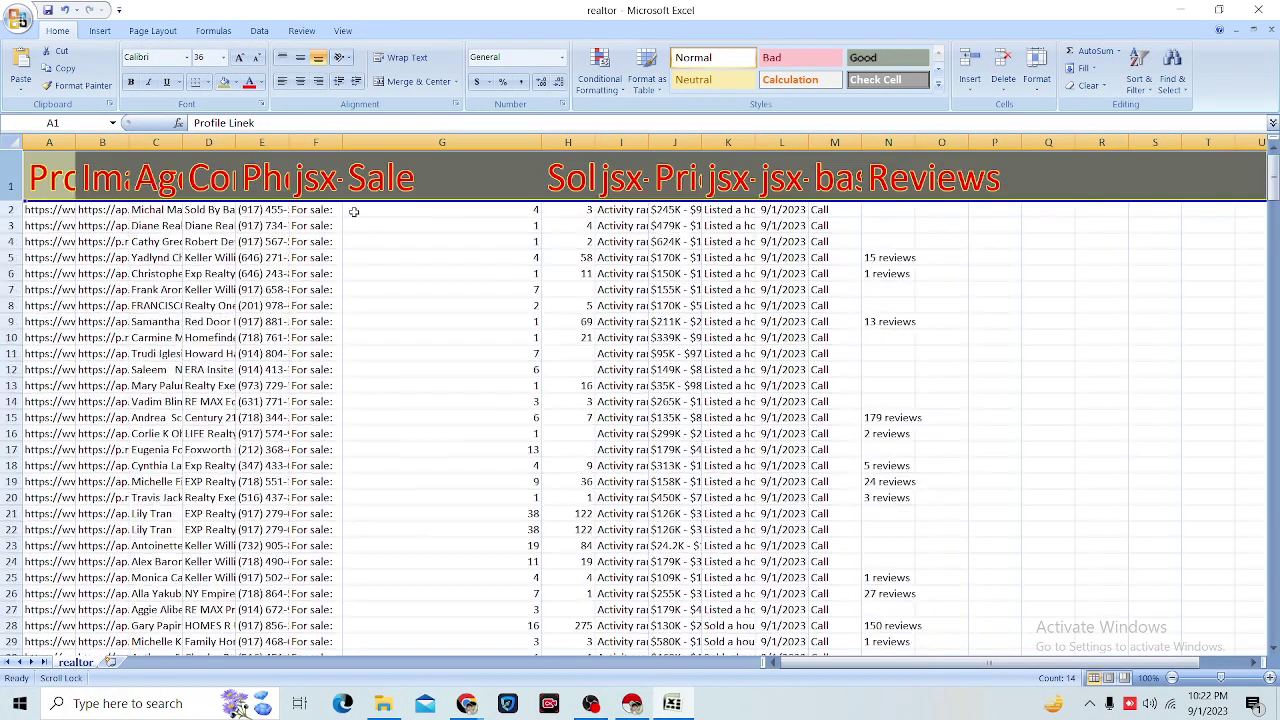
left_click_drag(349, 143, 390, 143)
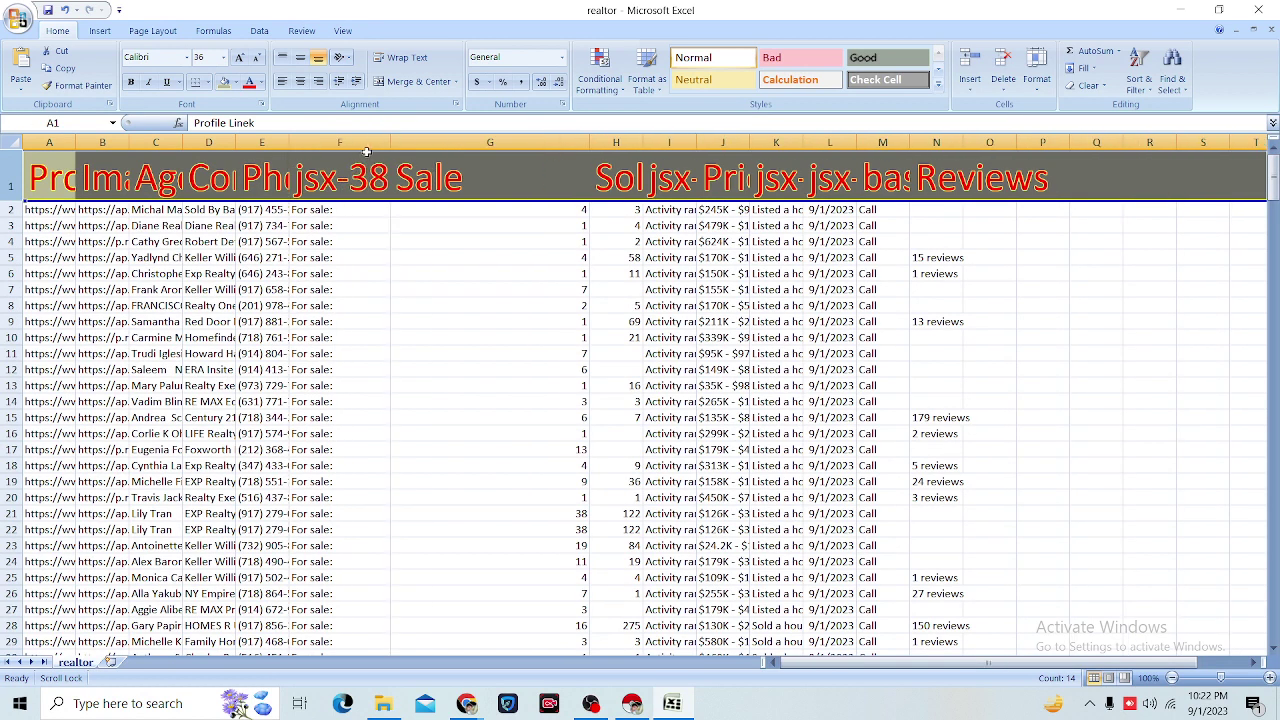
left_click(346, 174)
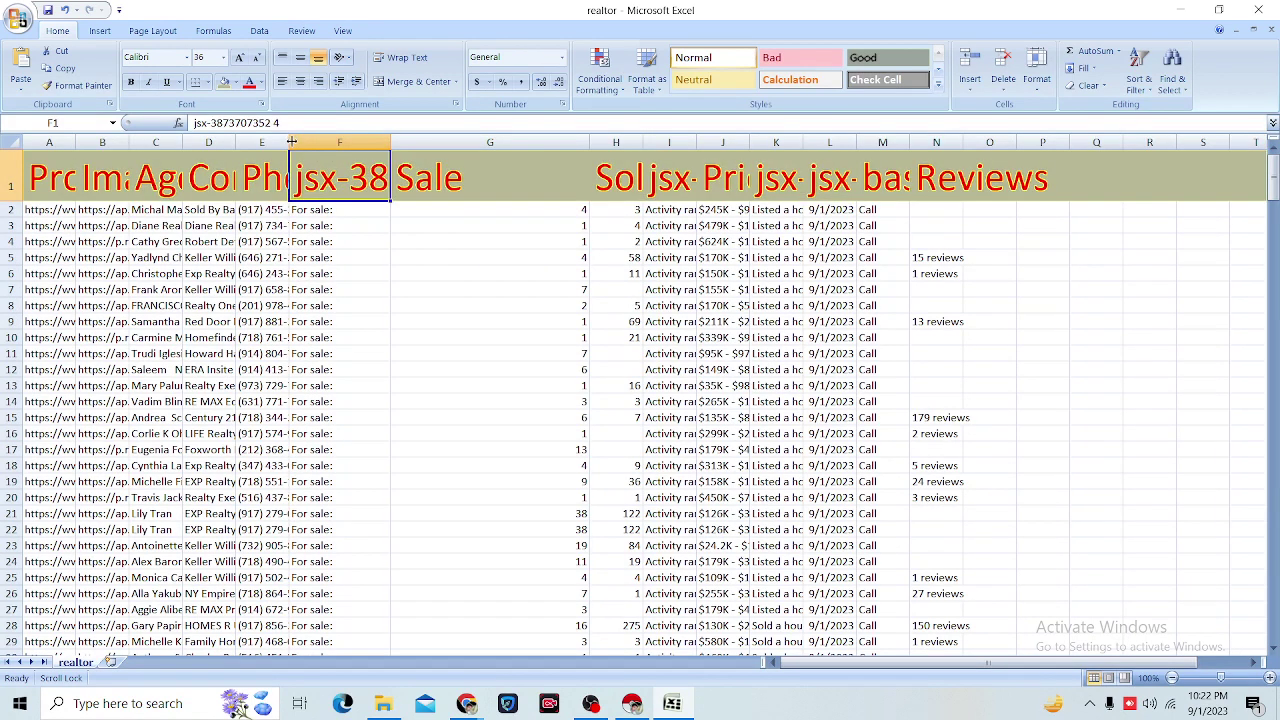
left_click_drag(289, 140, 428, 142)
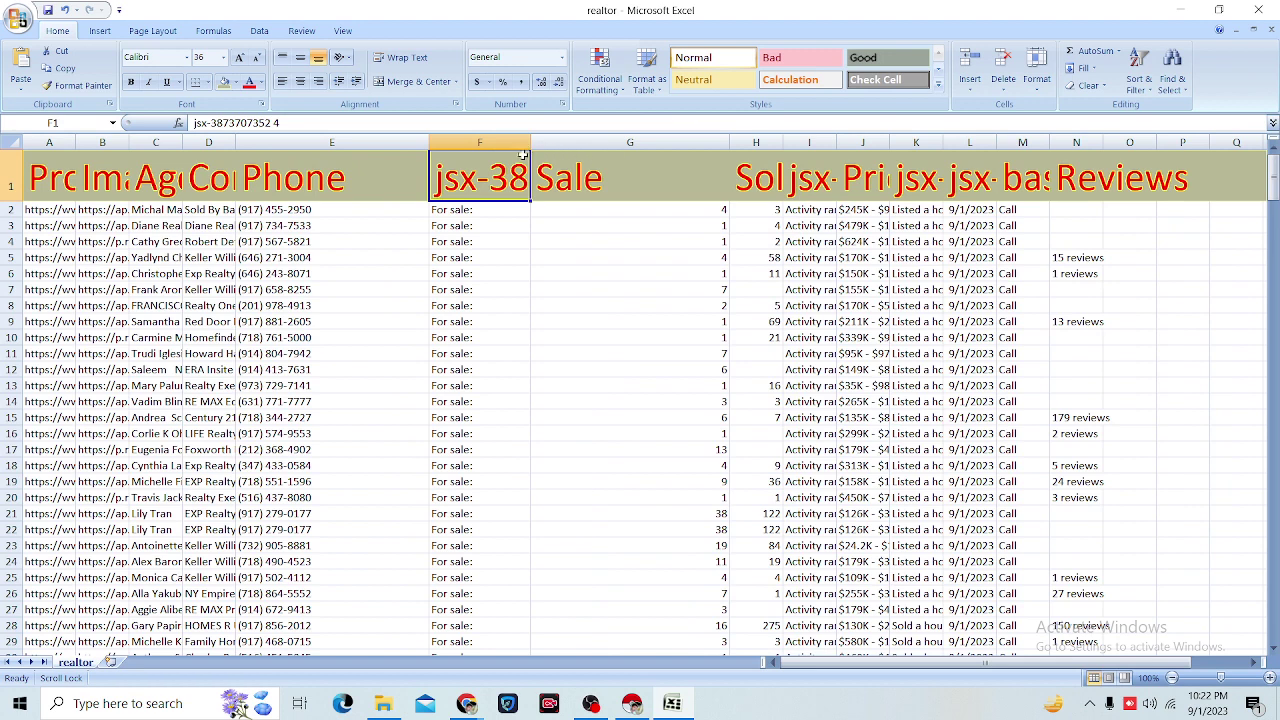
Step: Delete the jsx column between Phone and Sale that only repeats "For sale:"
left_click(480, 143)
right_click(480, 144)
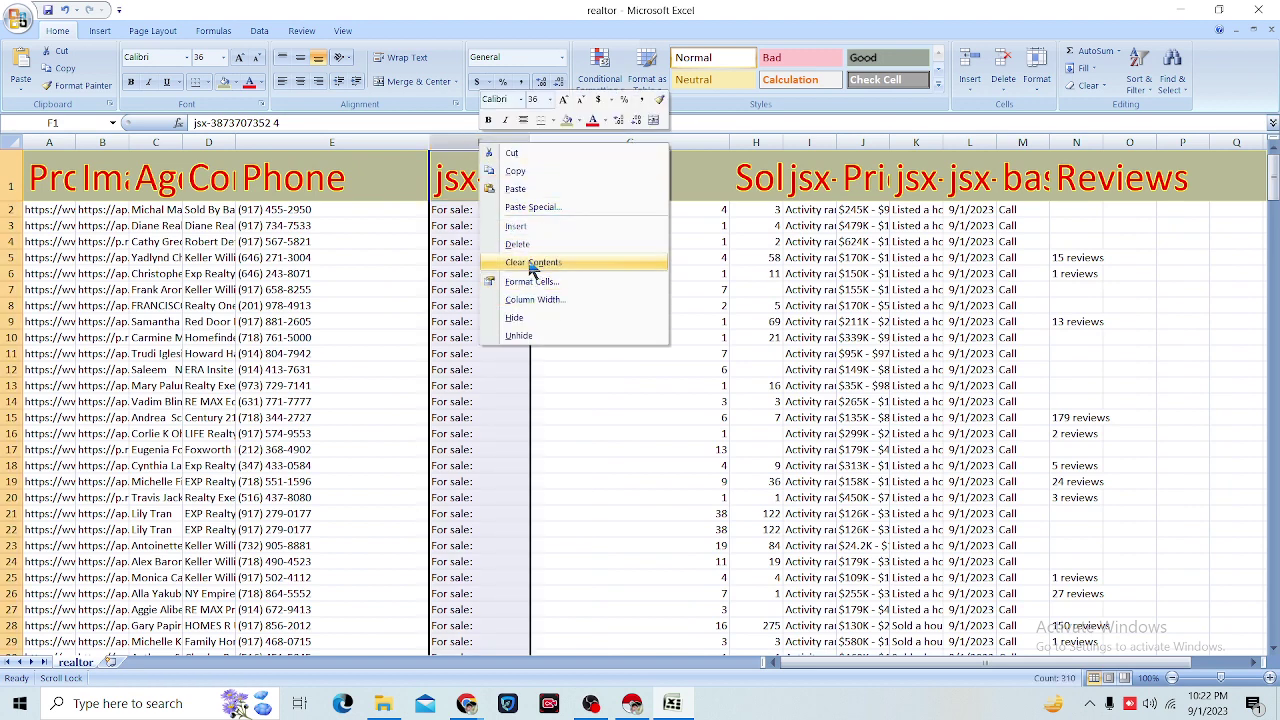
left_click(519, 244)
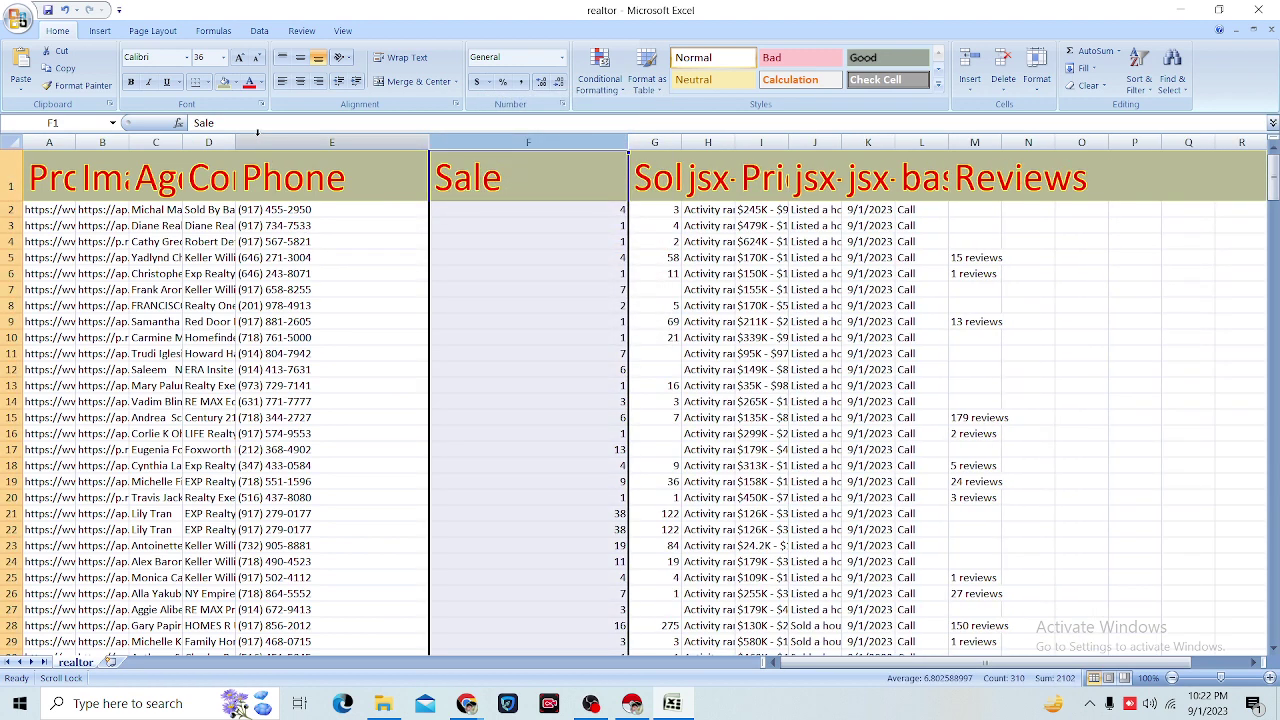
Step: Widen the Company Name, Agent NAME, Image and Profile Linek columns to show more of their contents
left_click_drag(236, 142, 333, 152)
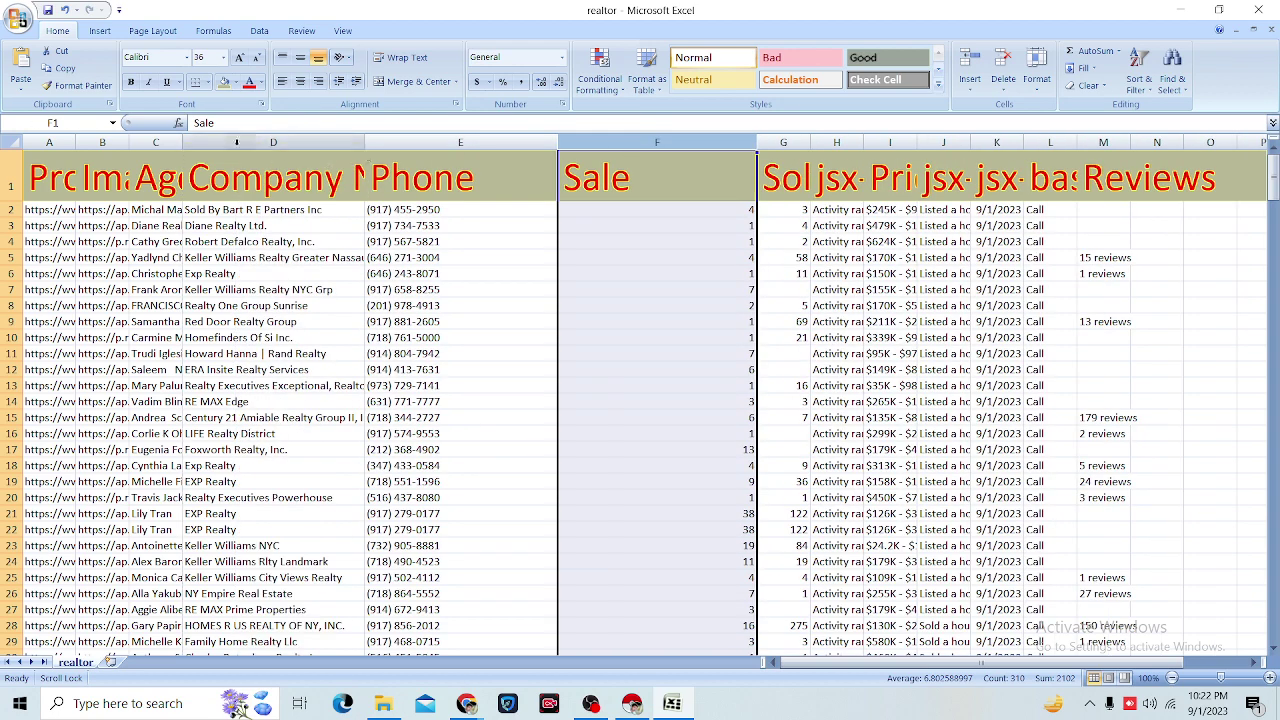
double_click(183, 143)
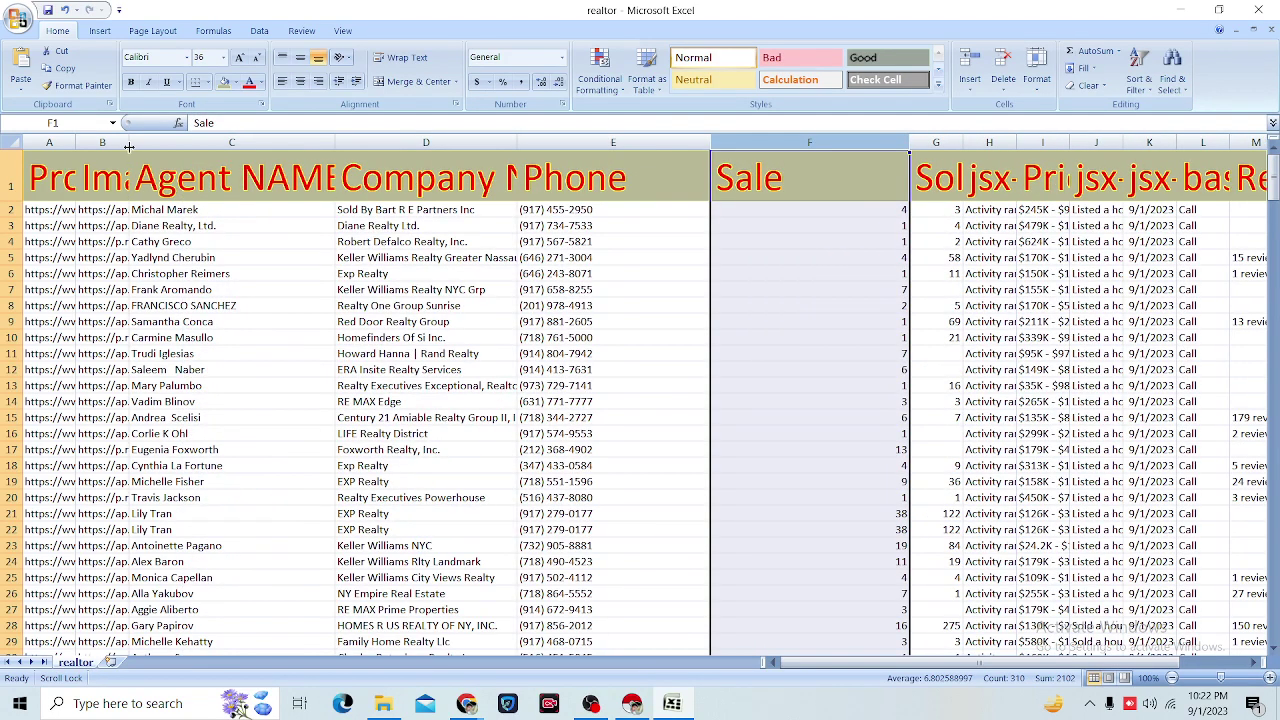
left_click_drag(128, 147, 245, 147)
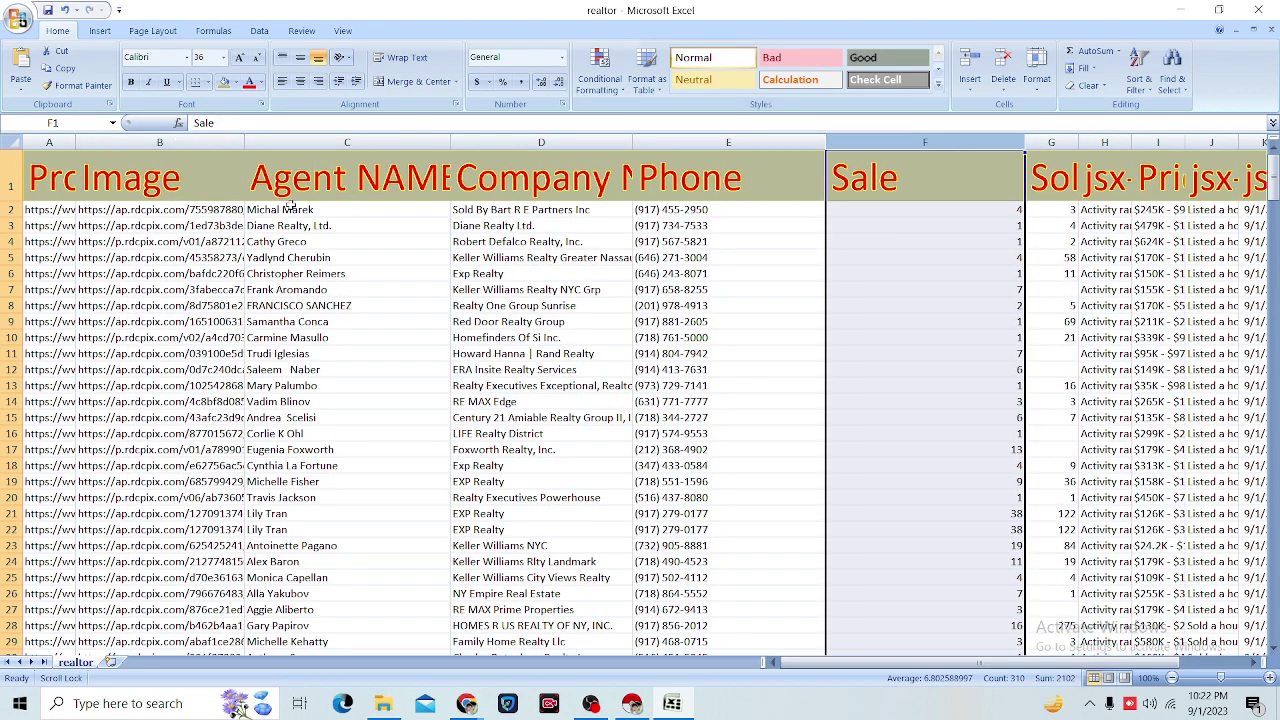
left_click_drag(76, 147, 225, 150)
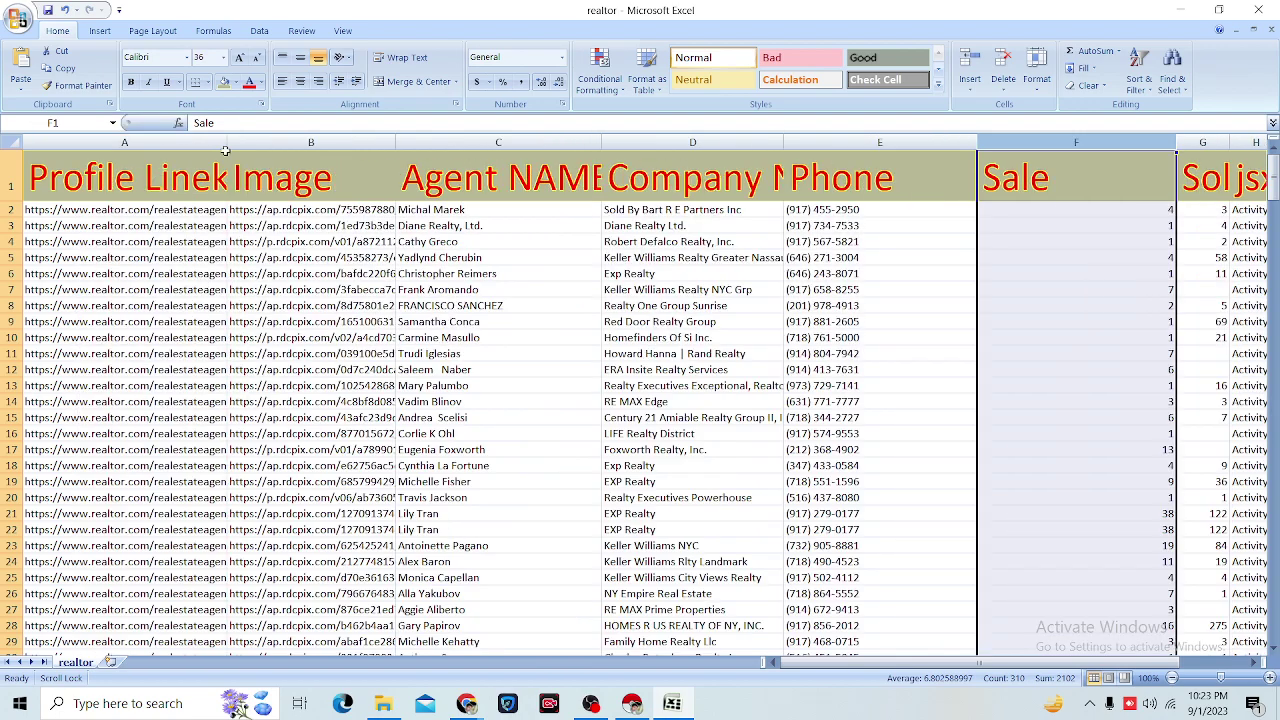
Step: Browse the agent rows, fit the Sale column to its contents and narrow the Phone column
scroll(668, 225, "down", 4)
scroll(794, 260, "up", 4)
scroll(800, 326, "down", 7)
scroll(790, 350, "down", 18)
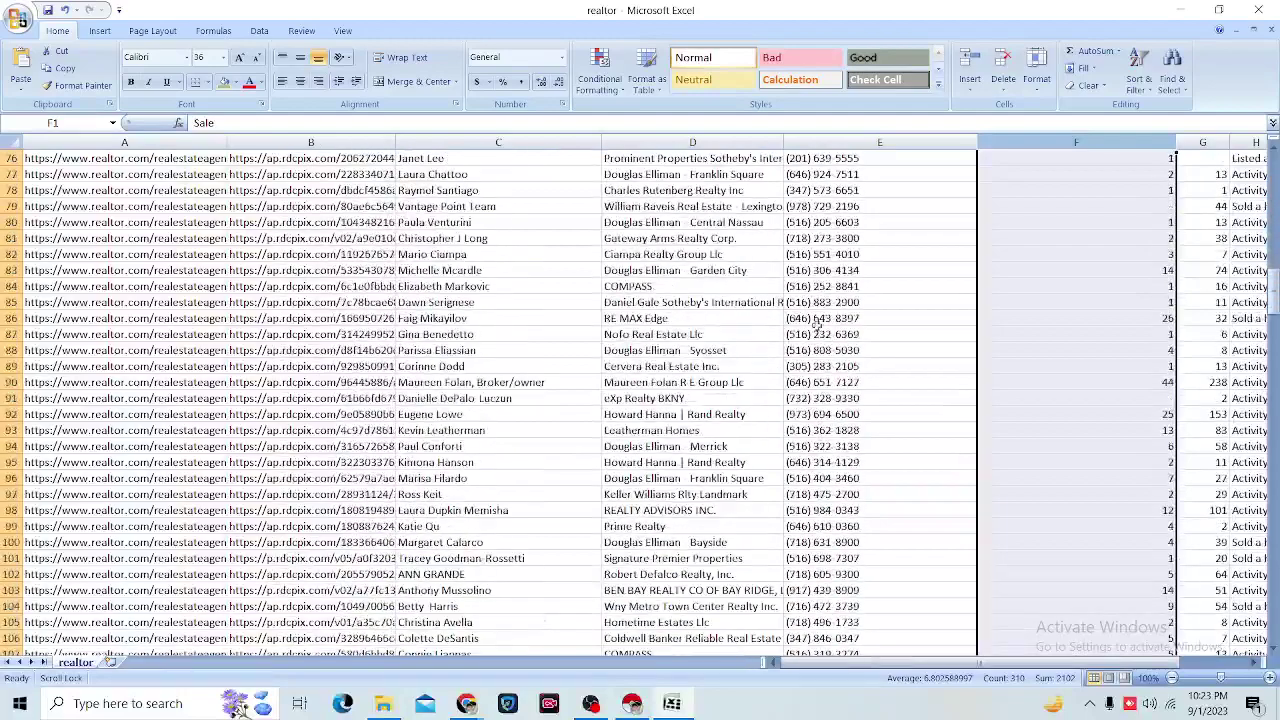
double_click(1174, 146)
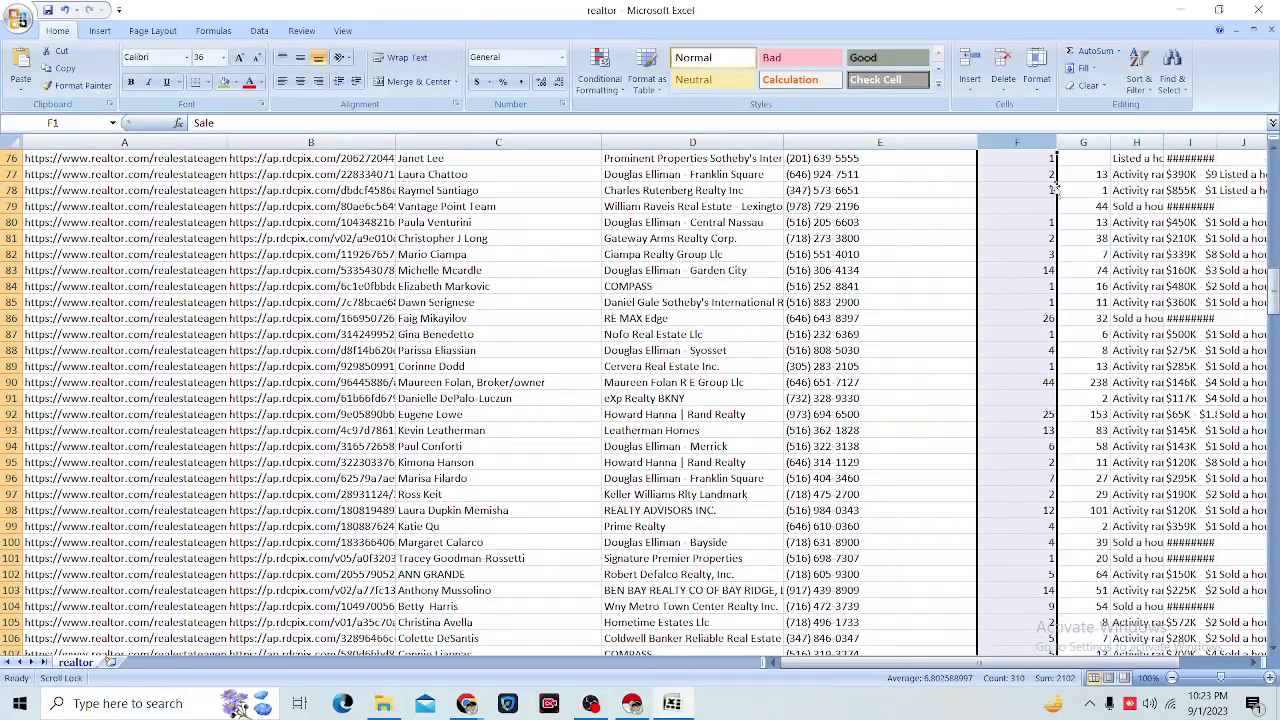
left_click_drag(980, 143, 903, 143)
Step: Look through the remaining agent rows down to the end of the sheet, including the price and reviews columns
scroll(906, 346, "down", 15)
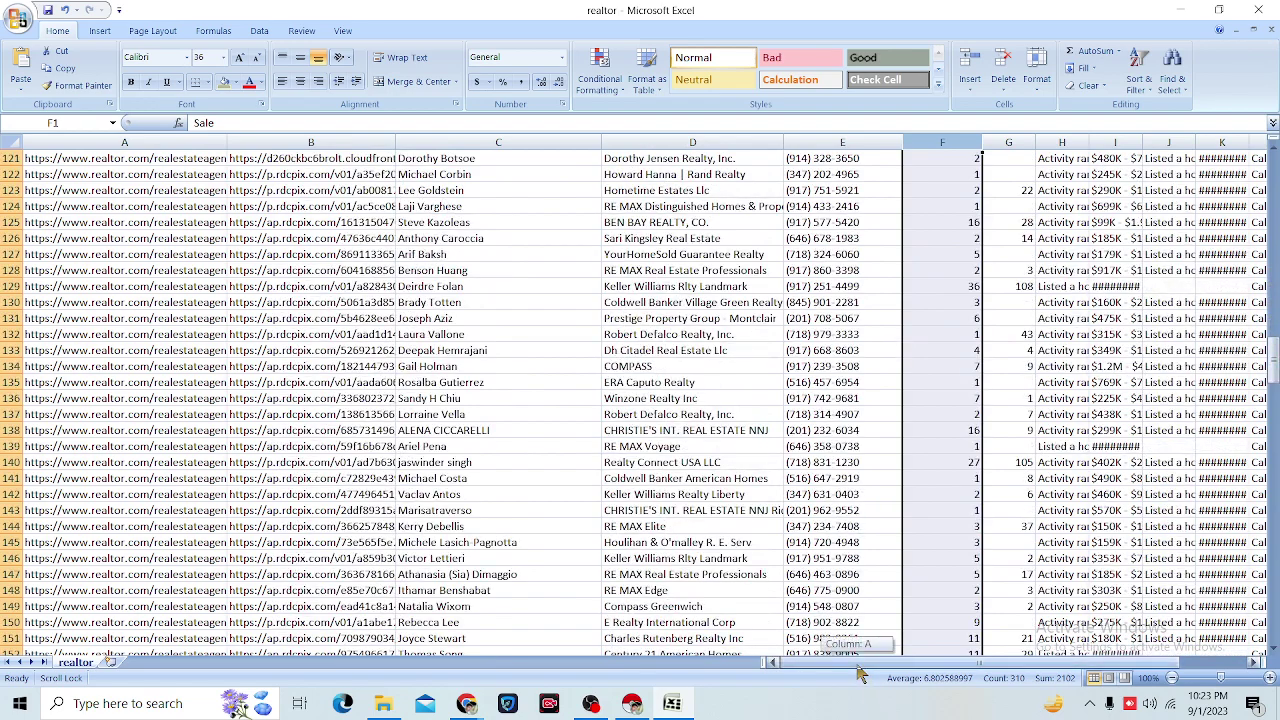
scroll(858, 645, "right", 2)
scroll(840, 413, "down", 13)
scroll(840, 413, "down", 20)
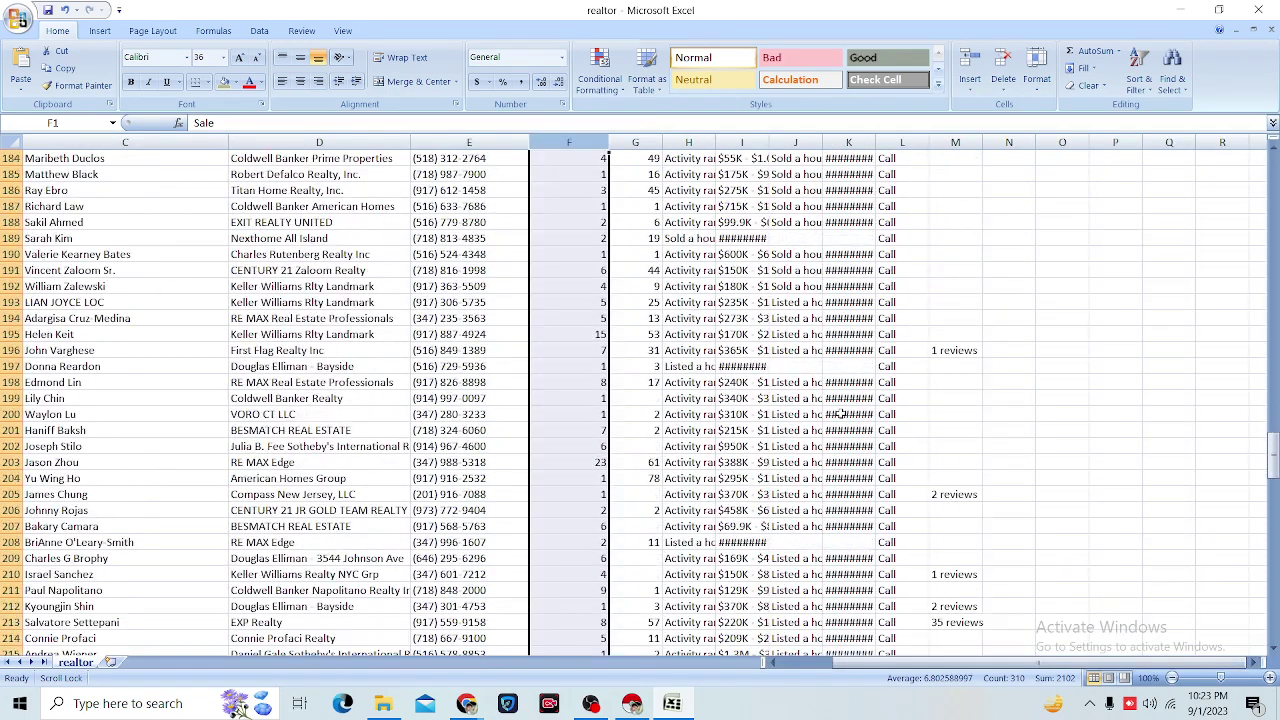
scroll(838, 413, "down", 11)
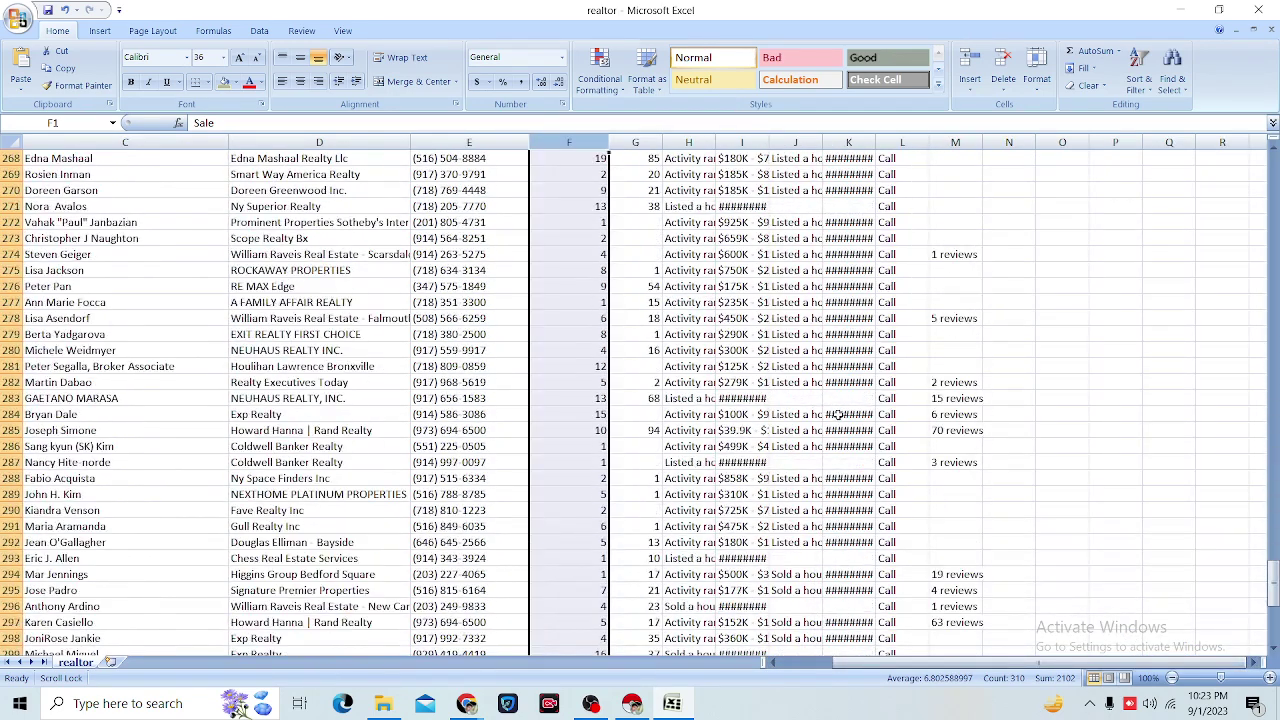
scroll(978, 690, "left", 2)
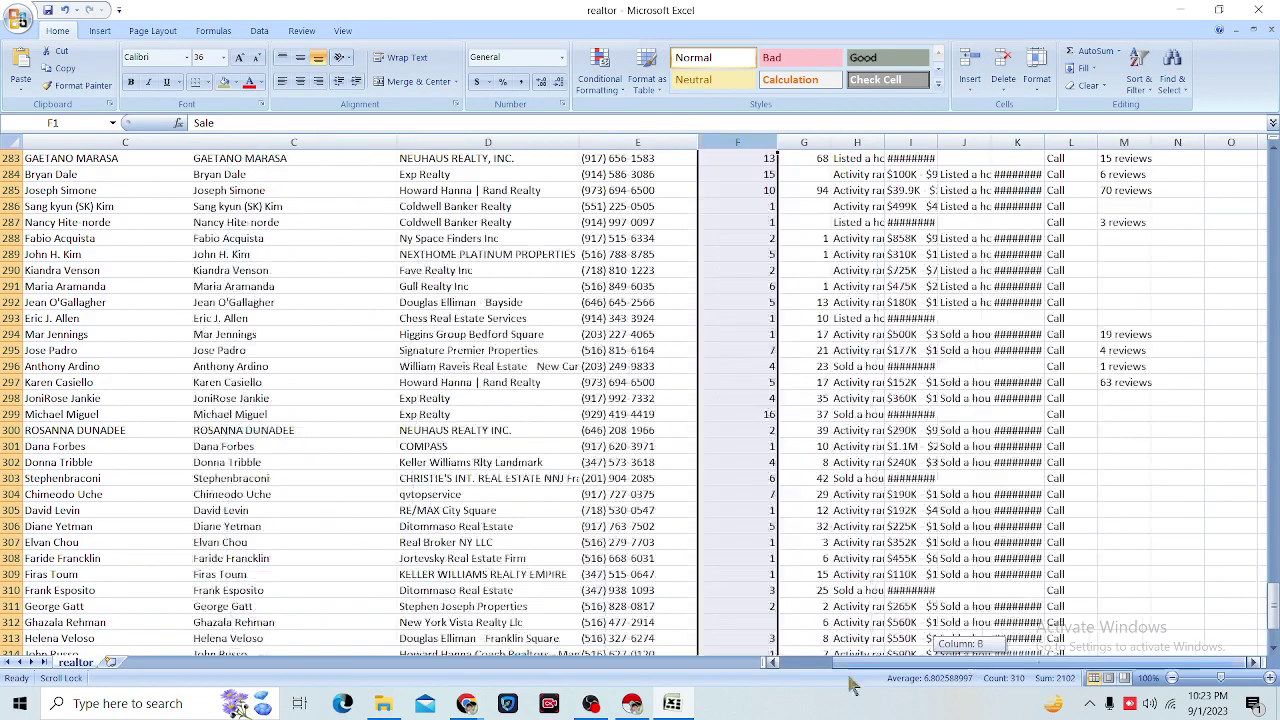
Step: Minimize the workbook and the scraper, and open the first agent's profile from the realtor.com listings
left_click(1180, 9)
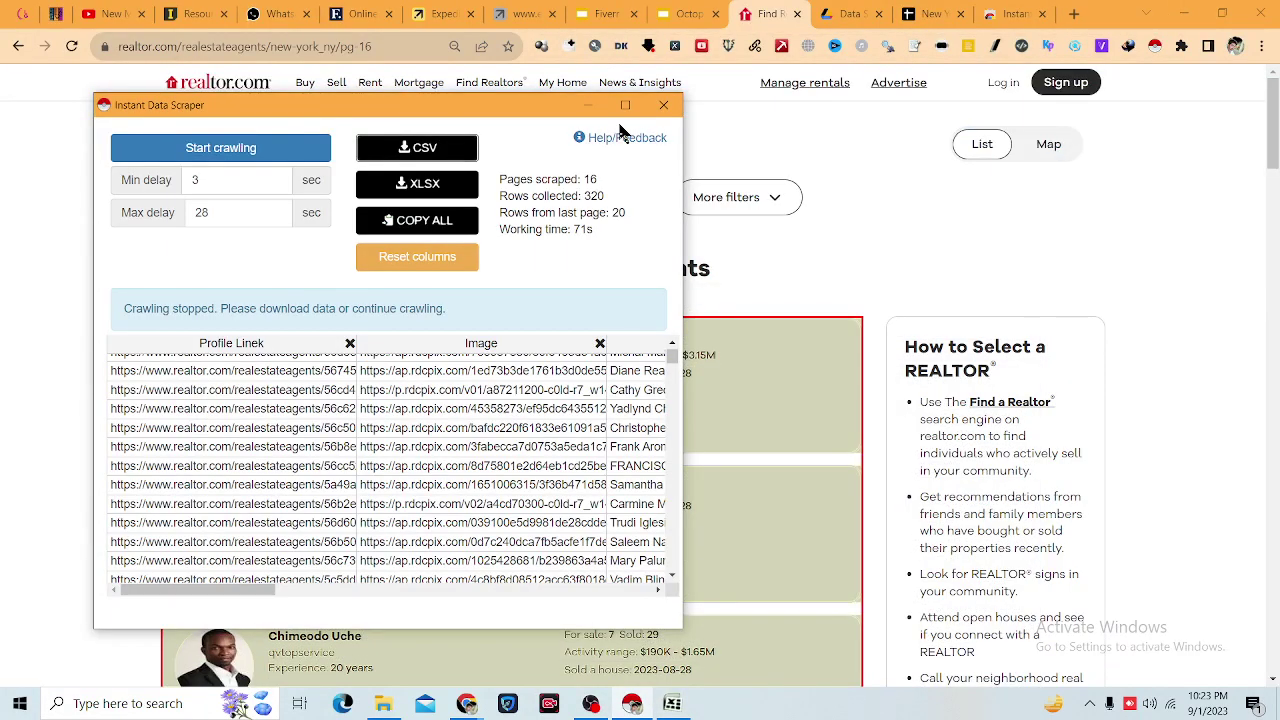
left_click(587, 105)
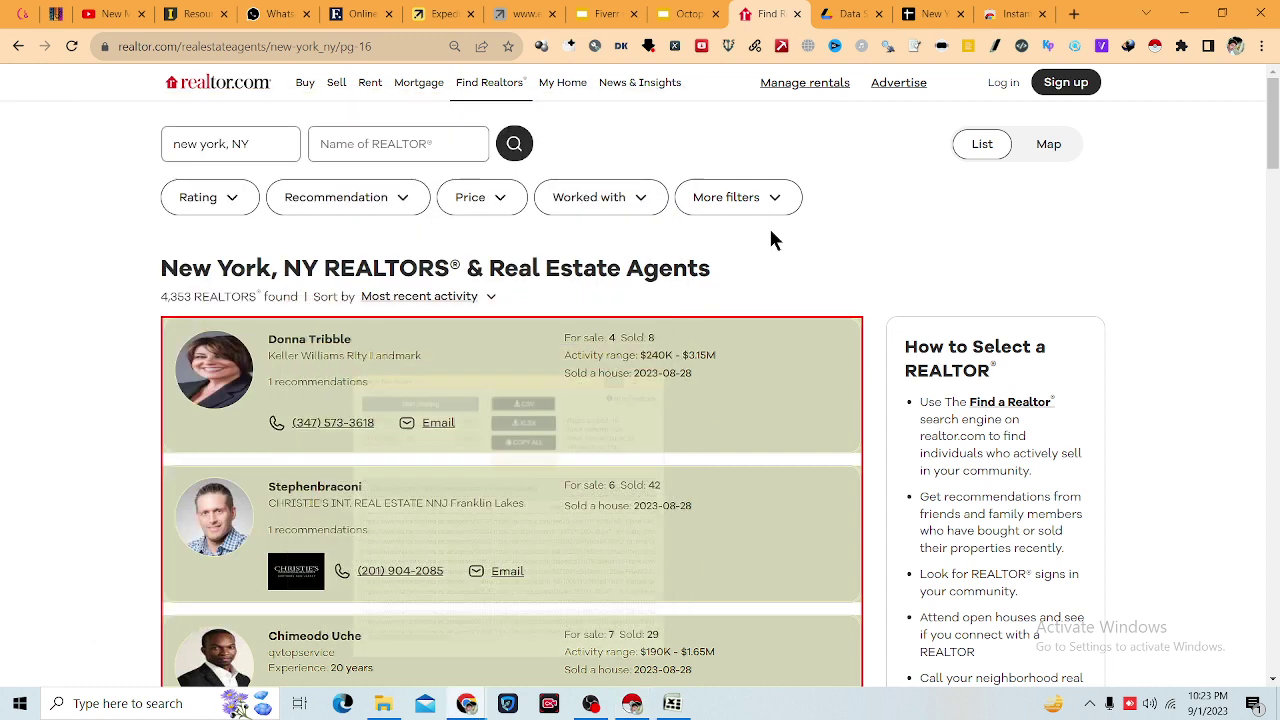
scroll(350, 438, "down", 2)
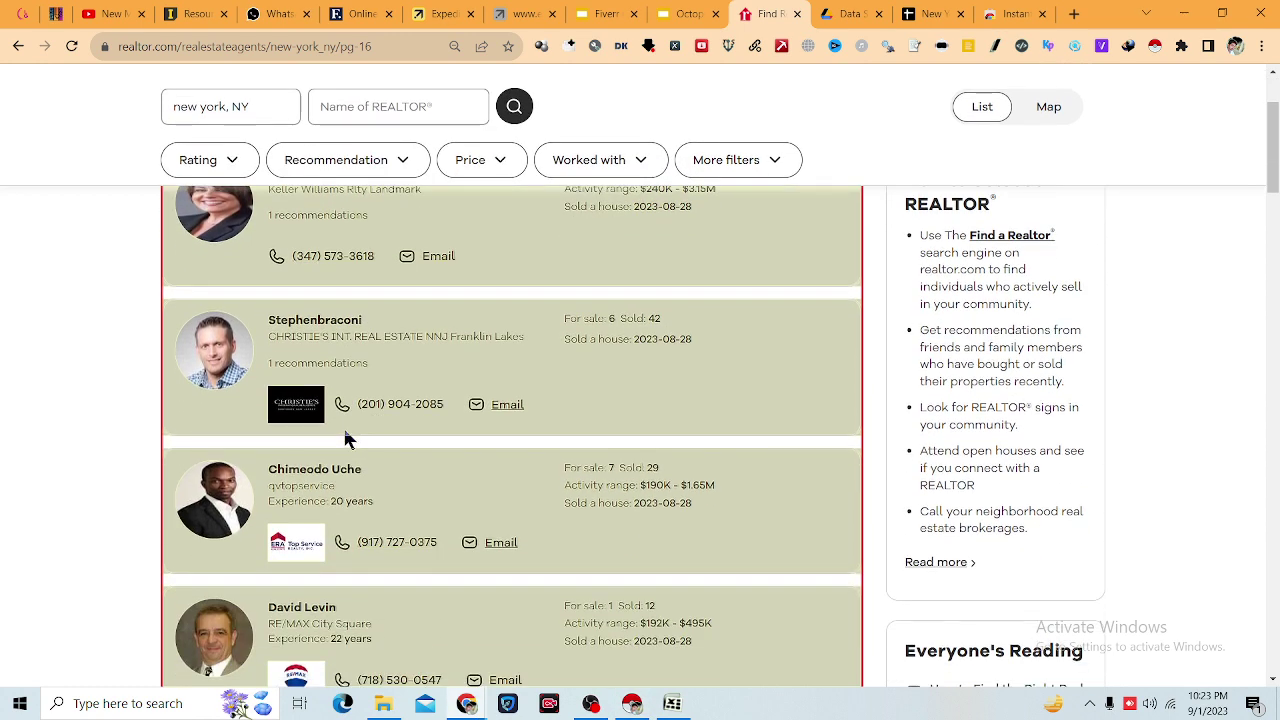
scroll(345, 438, "up", 2)
left_click(310, 348)
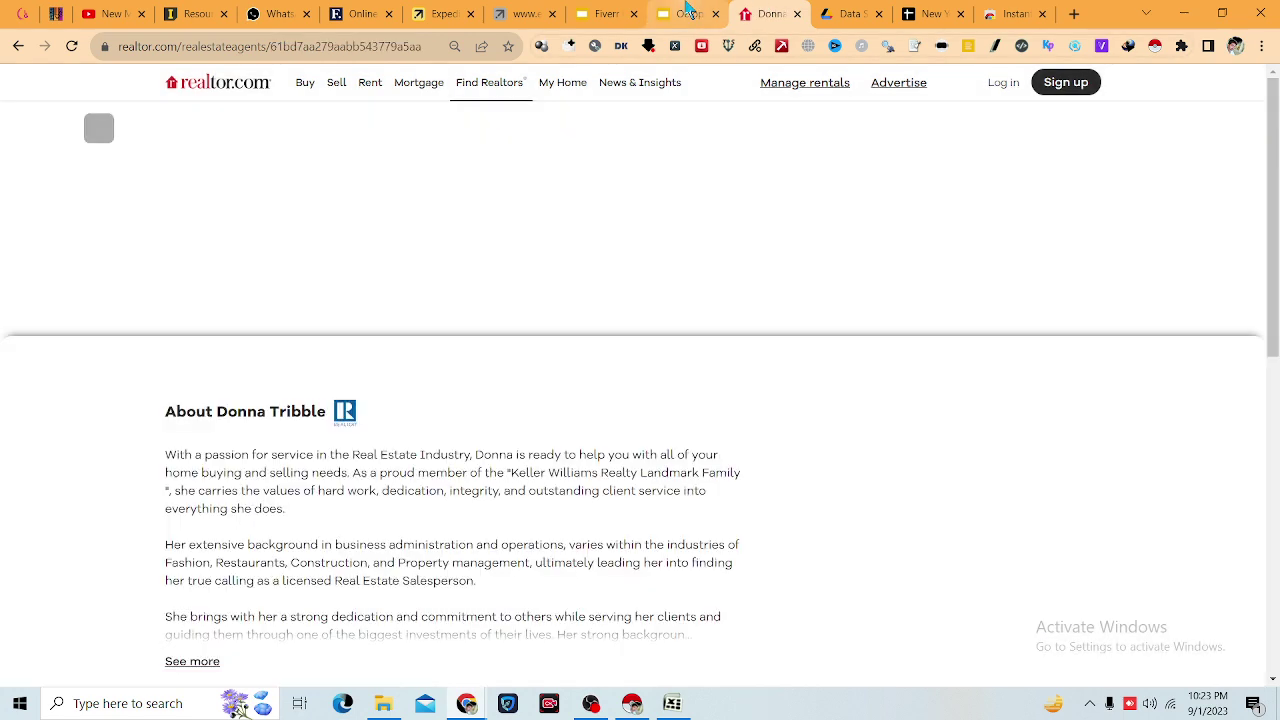
Step: Switch to the Octoparse Advance presentation in Google Slides and select the Octoparse logo on the web scraping tools slide
left_click(688, 13)
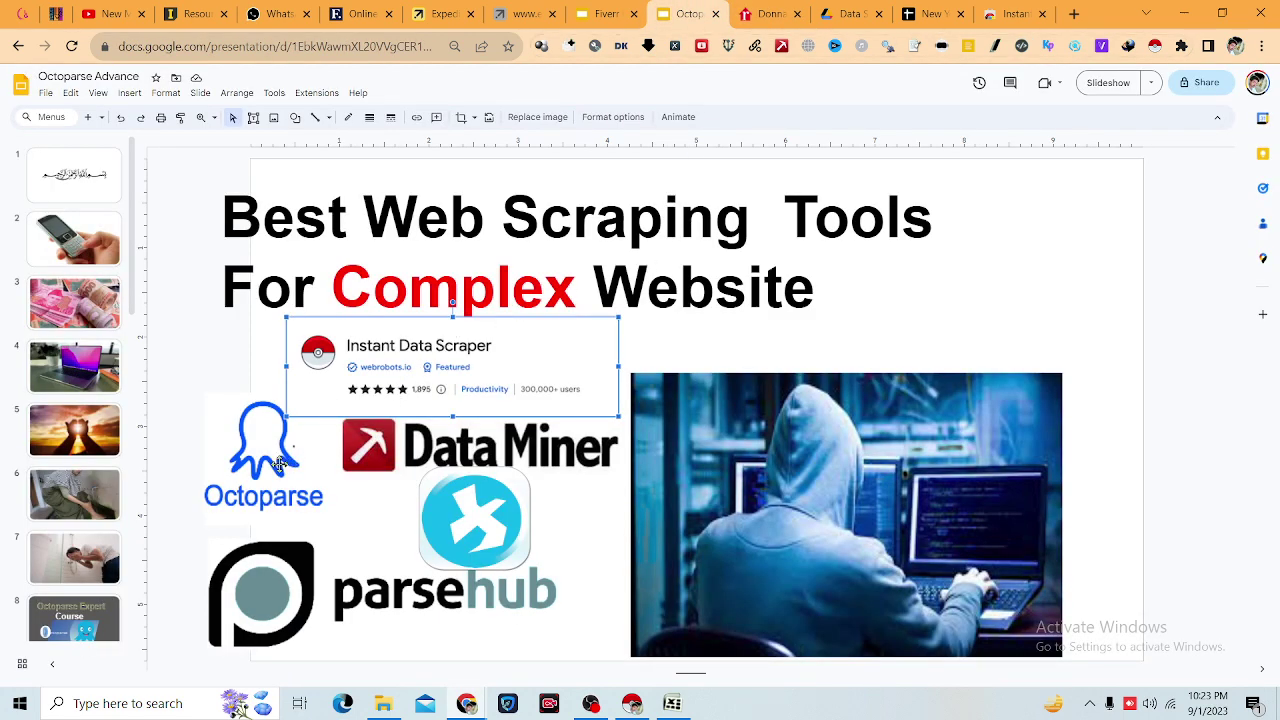
left_click(242, 457)
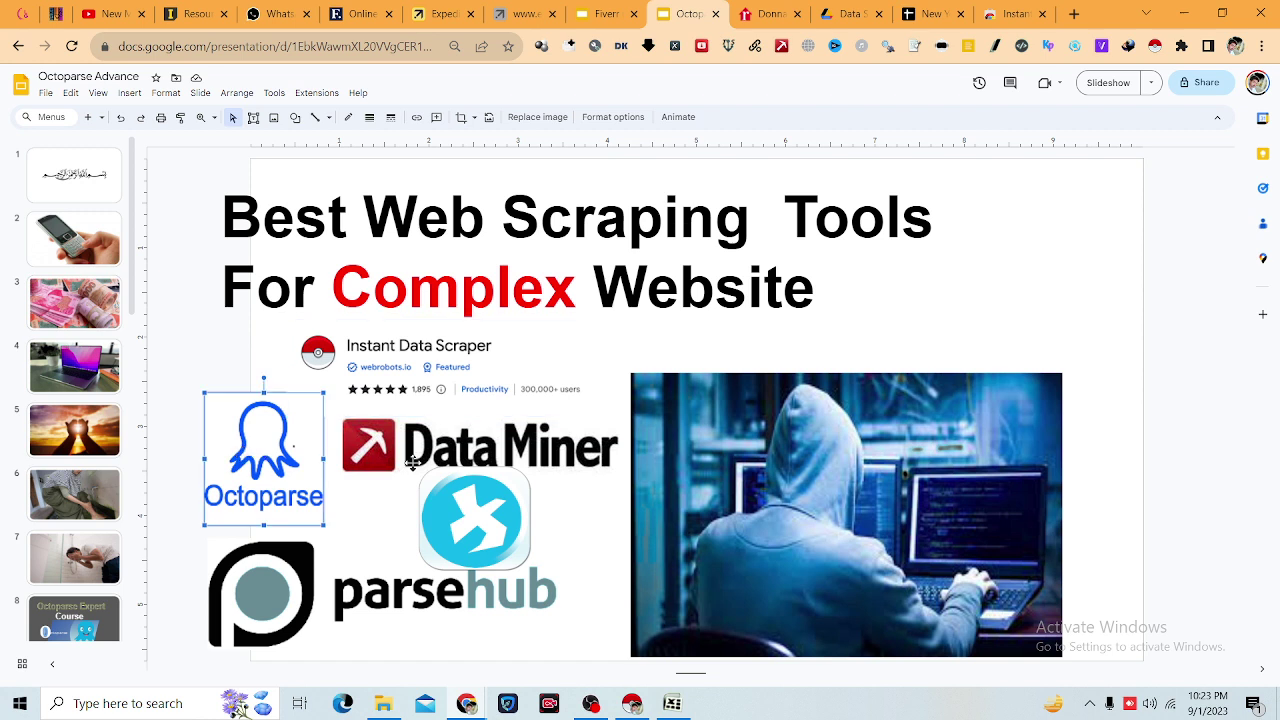
Step: Select the Data Miner, ParseHub and light-blue tool logos one after another on the web scraping tools slide
left_click(507, 452)
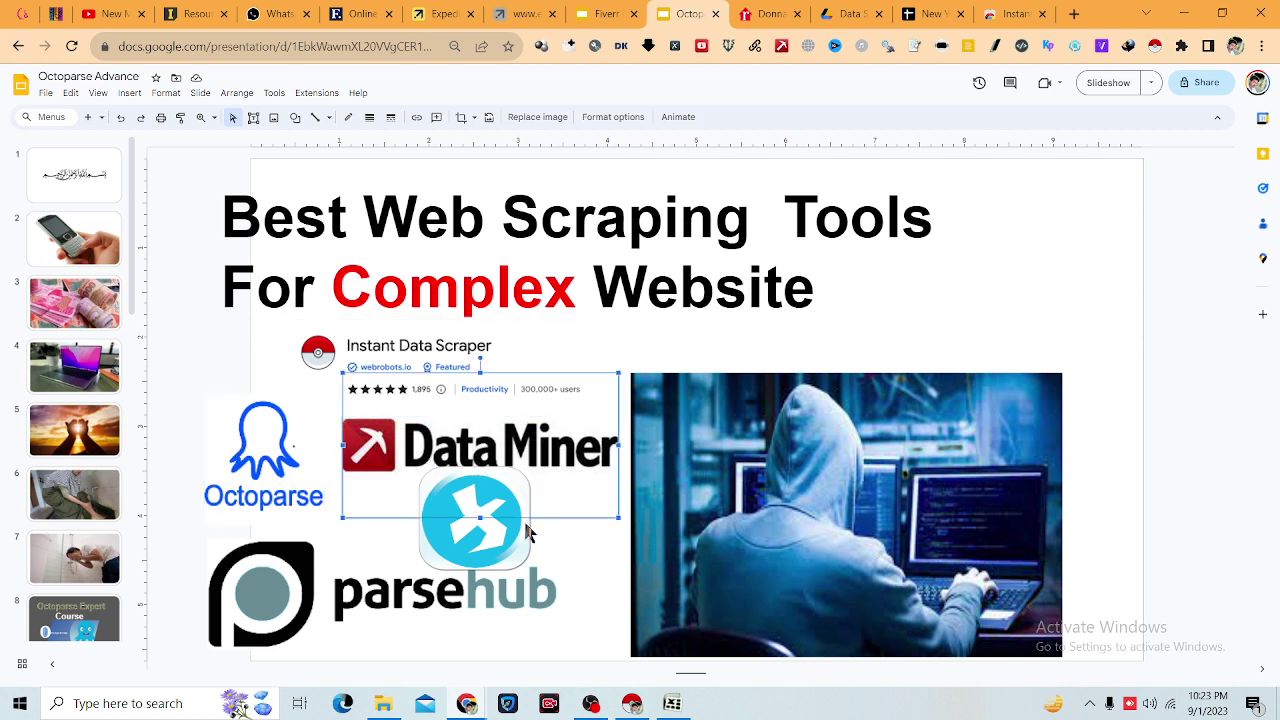
left_click(382, 580)
left_click(467, 500)
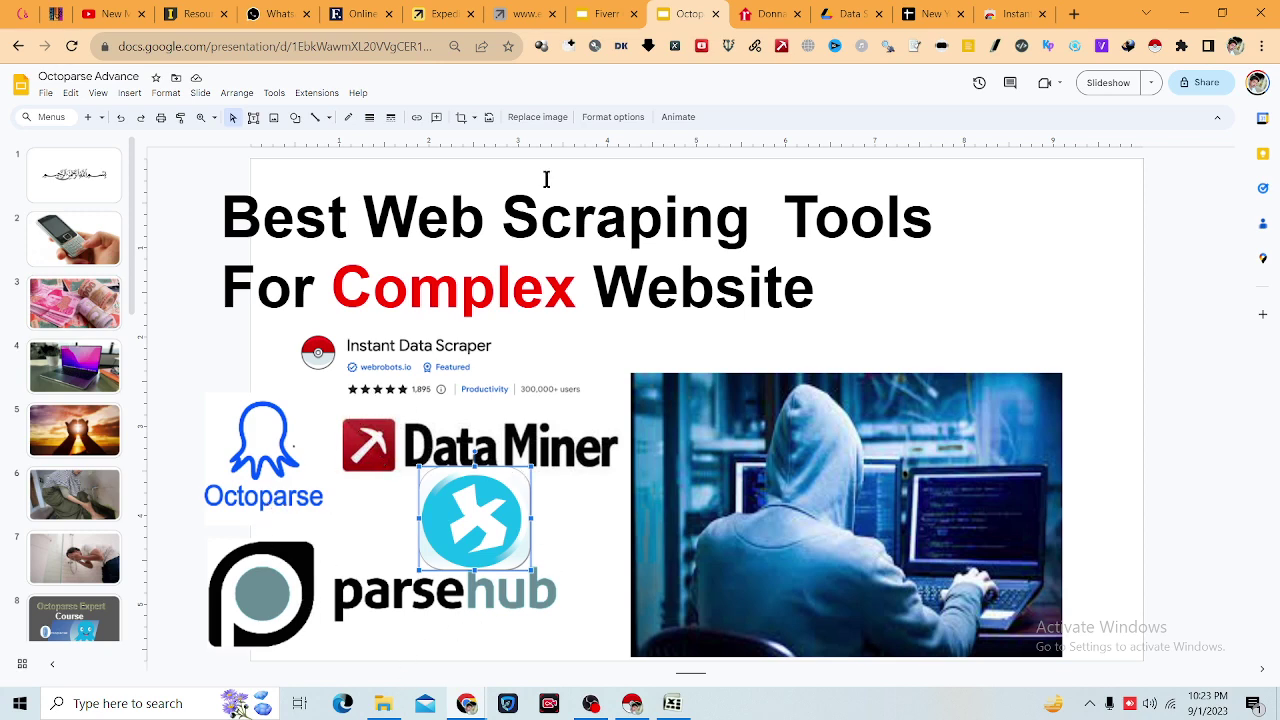
Step: Switch to the agent's realtor.com profile, look through its details and highlight the About text and contact details
left_click(735, 12)
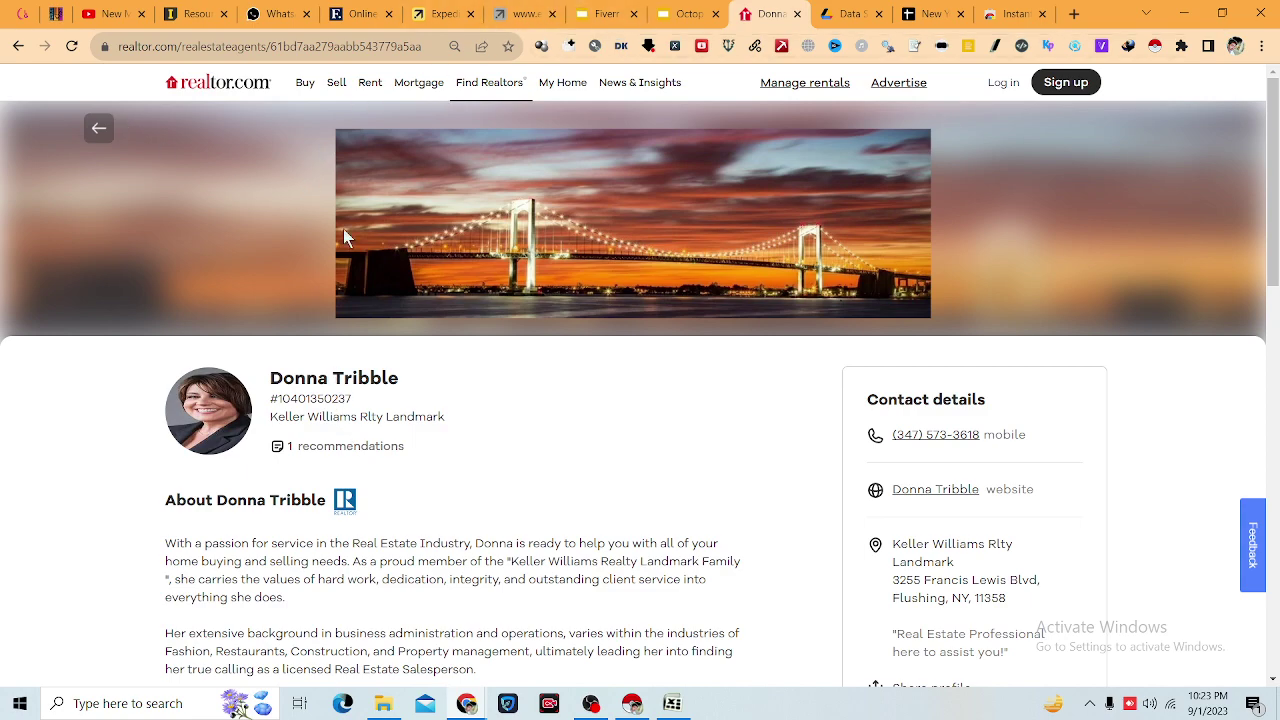
scroll(514, 491, "down", 7)
scroll(514, 495, "up", 4)
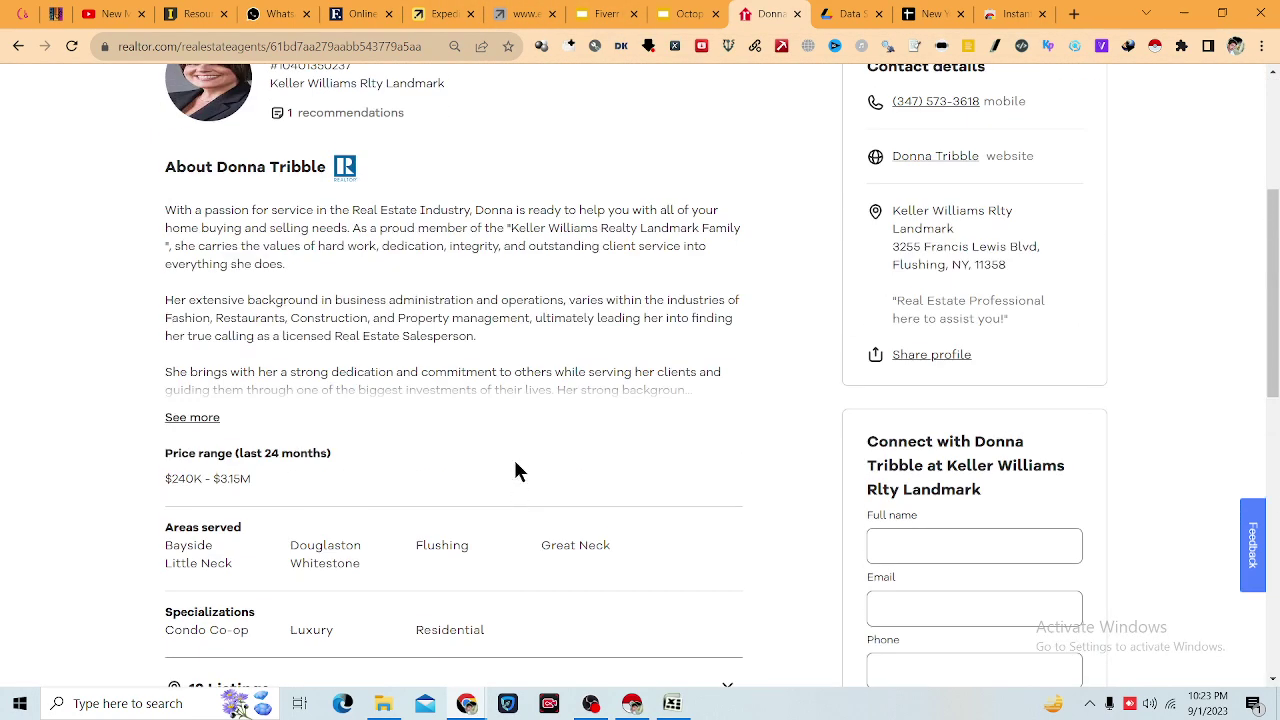
scroll(515, 470, "up", 3)
left_click_drag(163, 458, 751, 646)
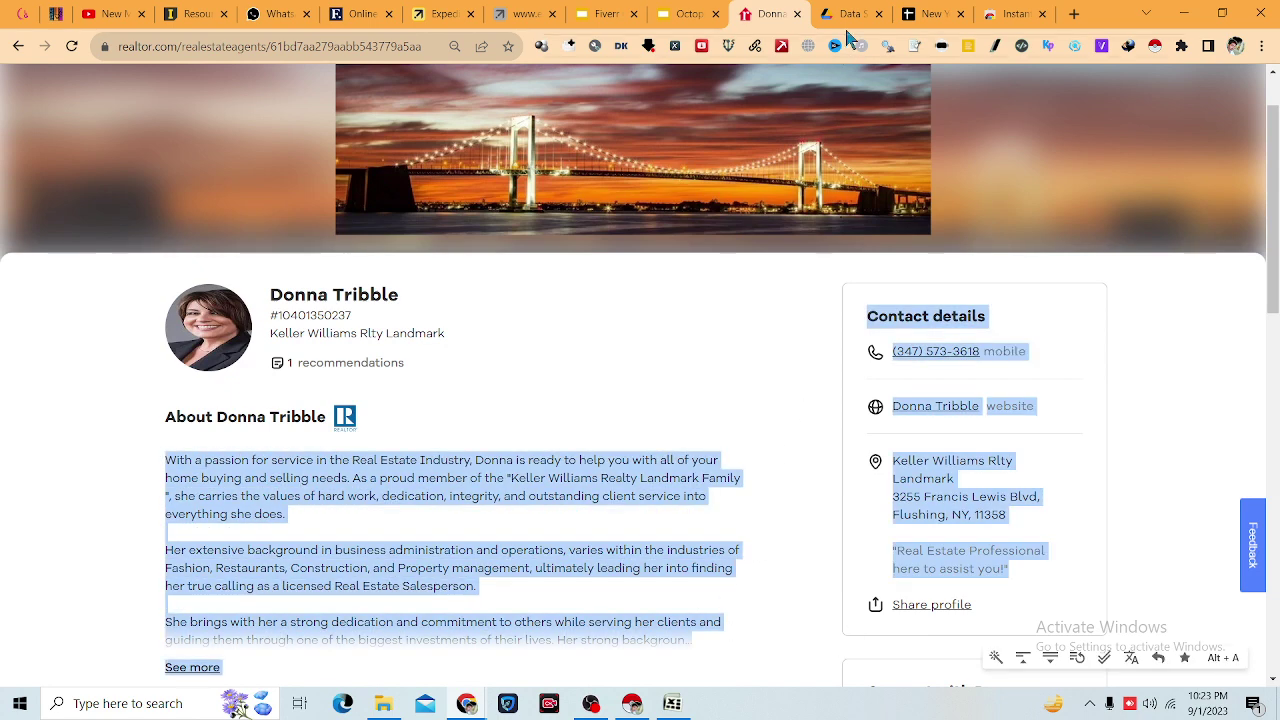
Step: Return to the Octoparse Advance slides, look through the agent rows in the realtor Excel workbook and minimize it
left_click(470, 704)
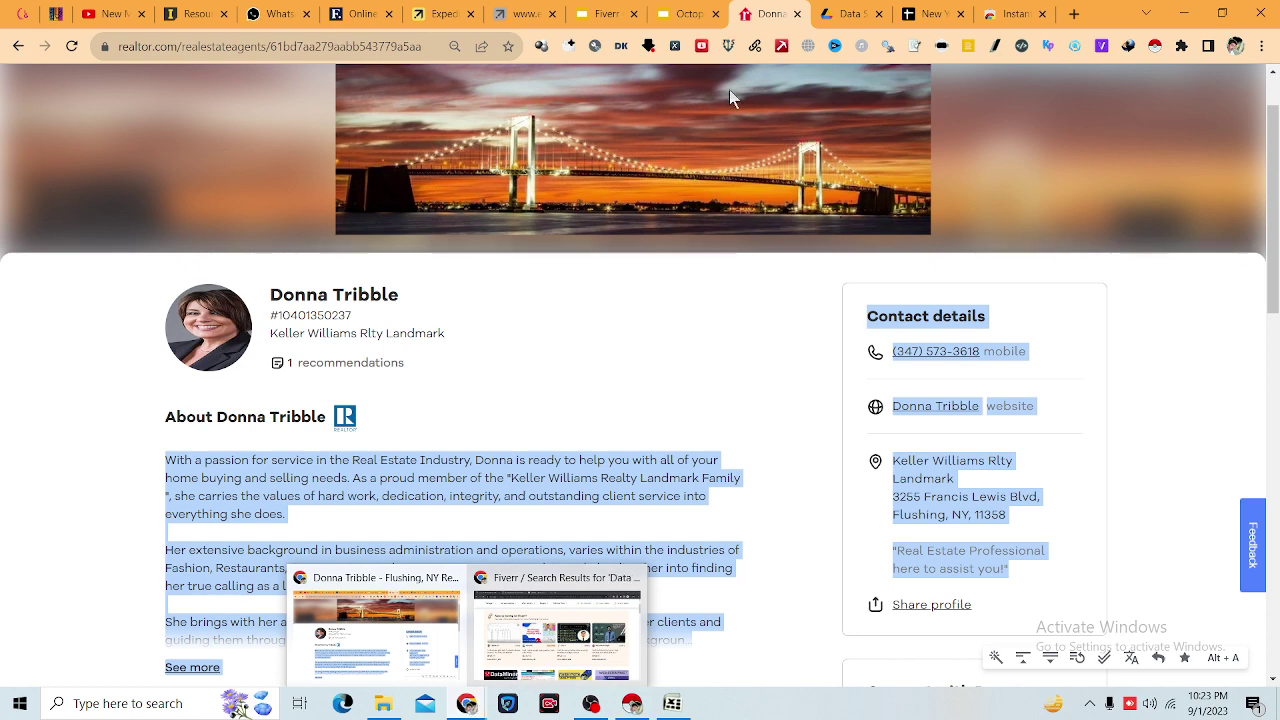
left_click(688, 14)
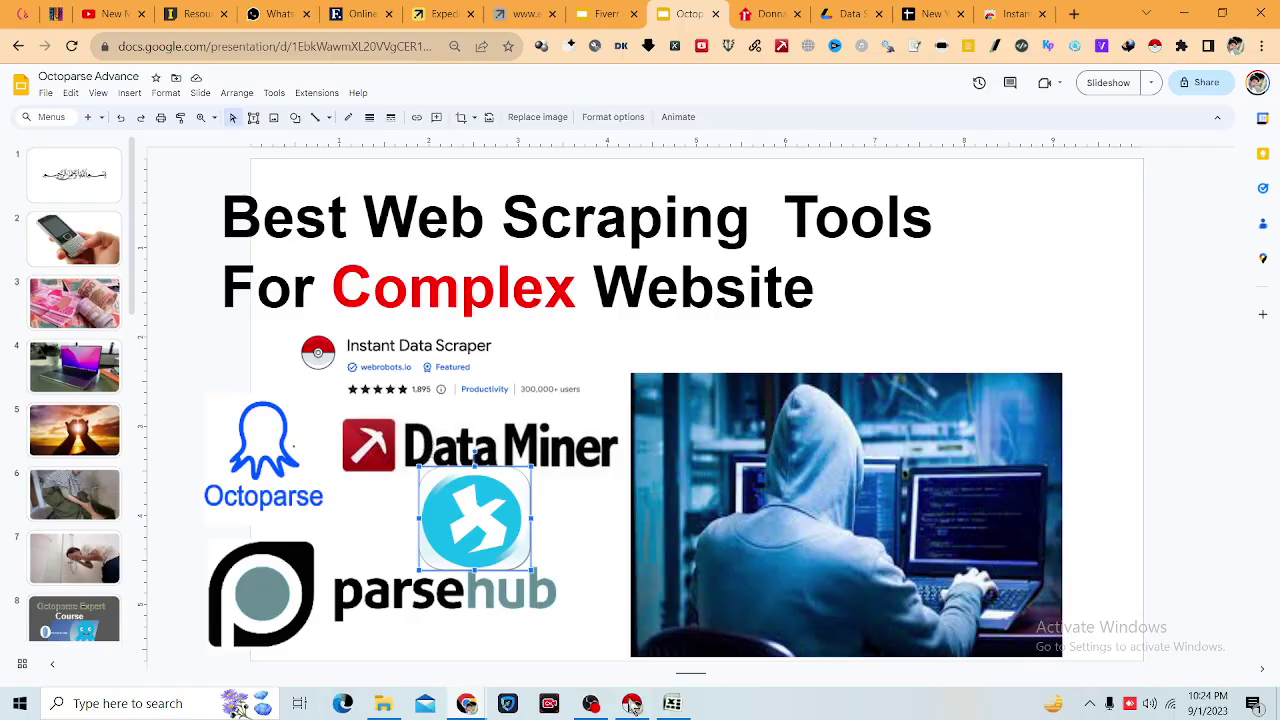
left_click(672, 703)
scroll(684, 298, "down", 15)
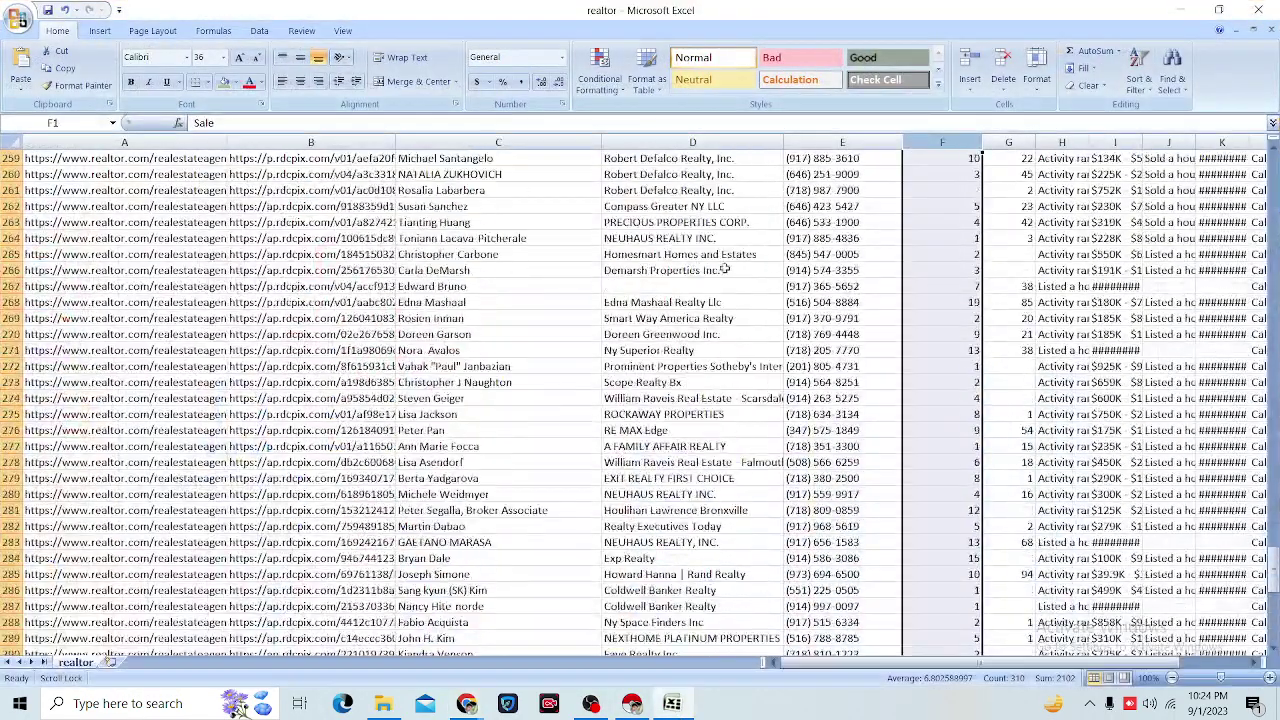
left_click(1180, 9)
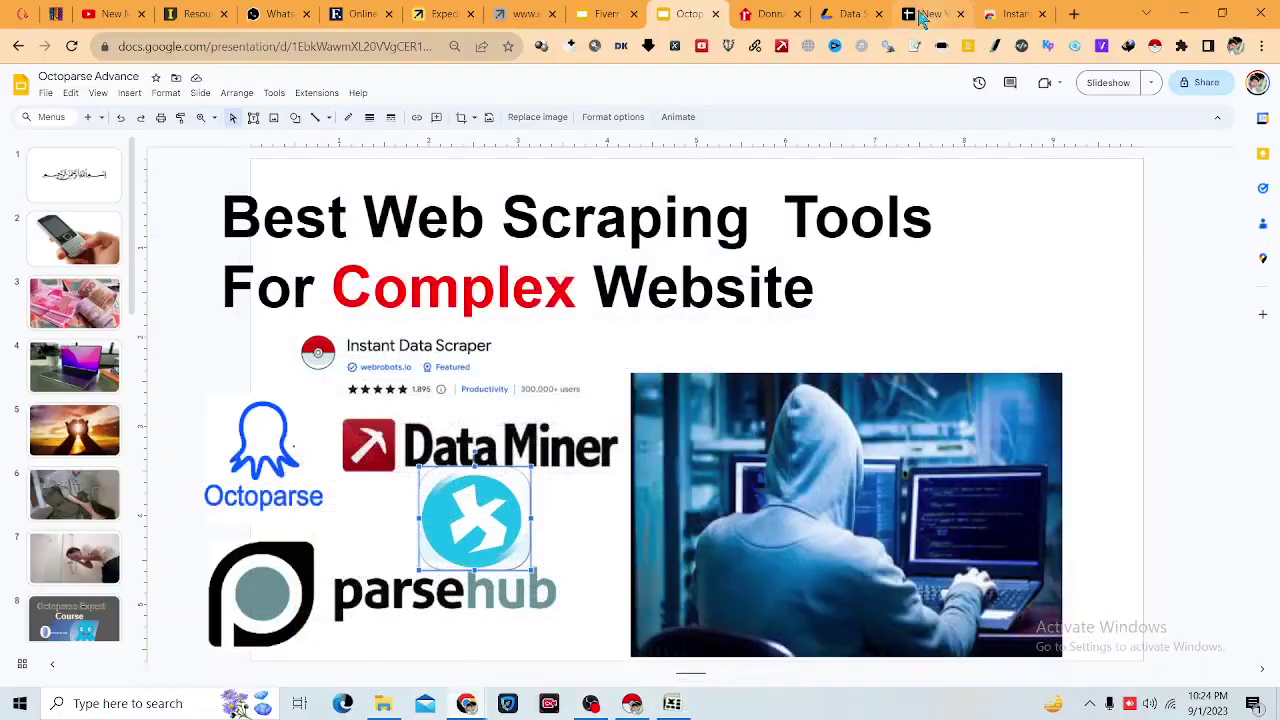
Step: Return to the agent's profile on realtor.com and go back to page 13 of the New York agent listings
left_click(766, 14)
scroll(535, 183, "up", 1)
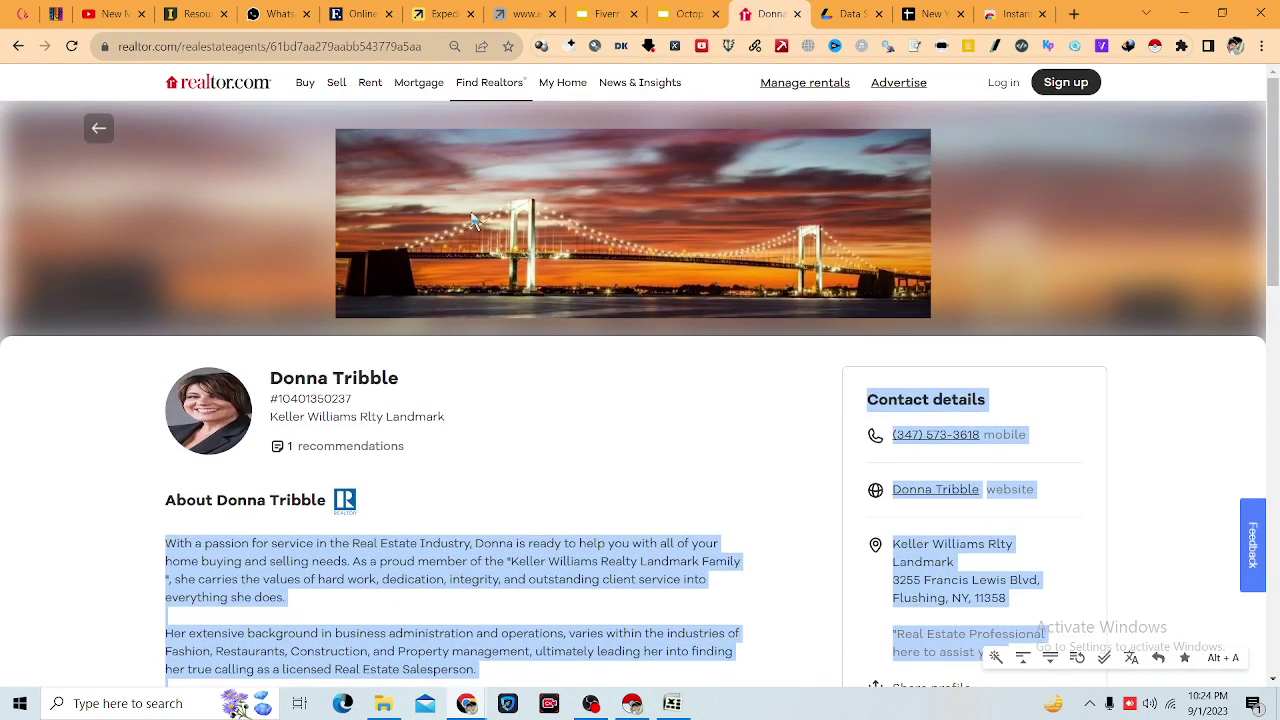
left_click(18, 46)
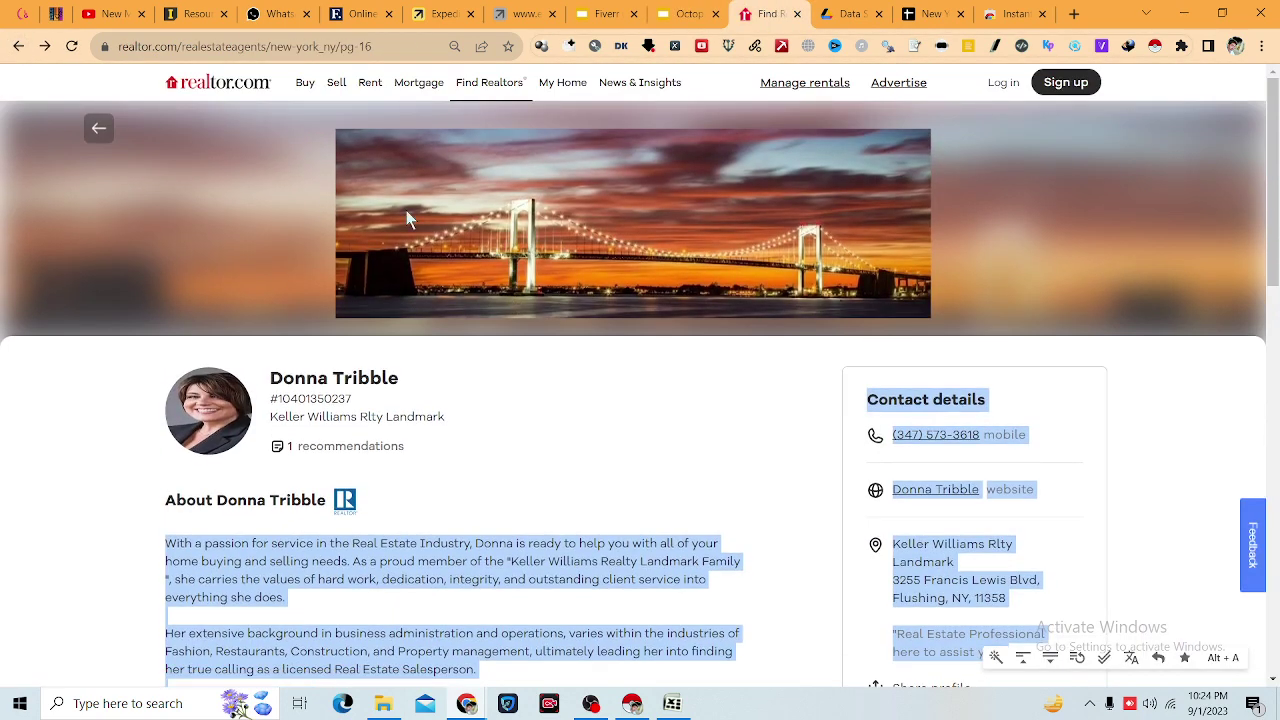
left_click(18, 46)
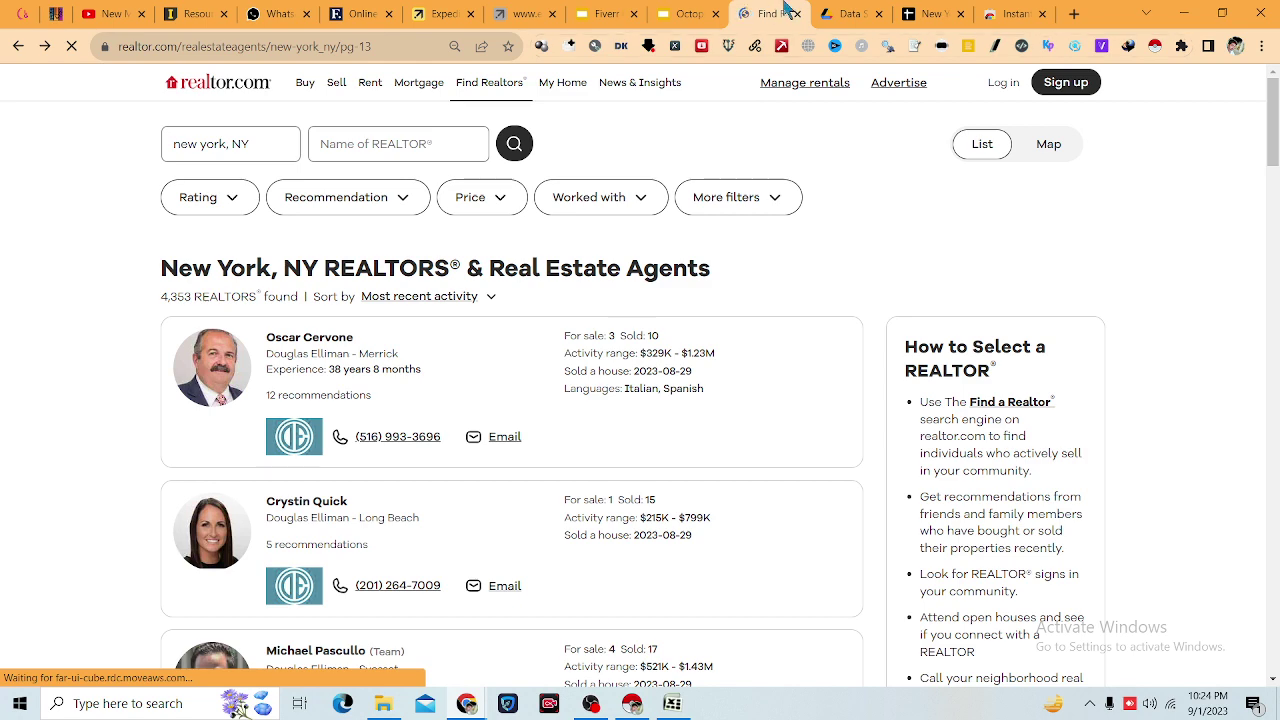
Step: Compare the tools slide with the realtor.com listings and select the Instant Data Scraper image on the slide
left_click(697, 21)
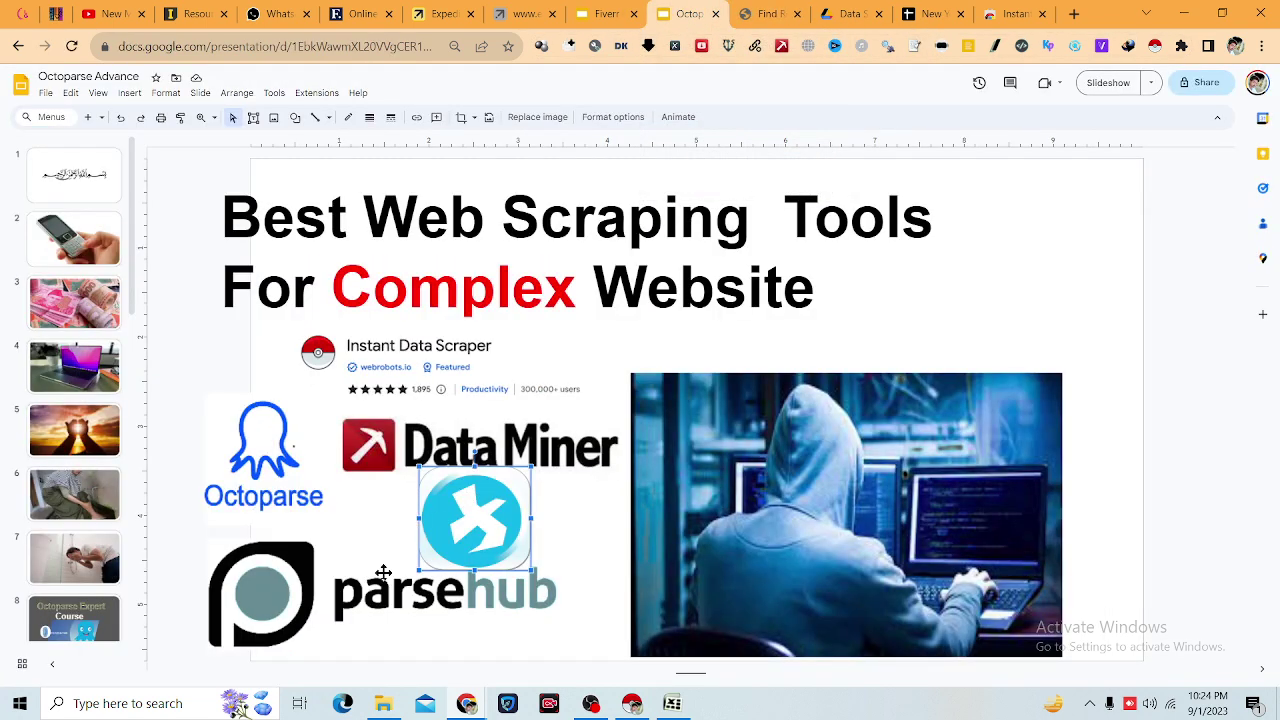
left_click(767, 13)
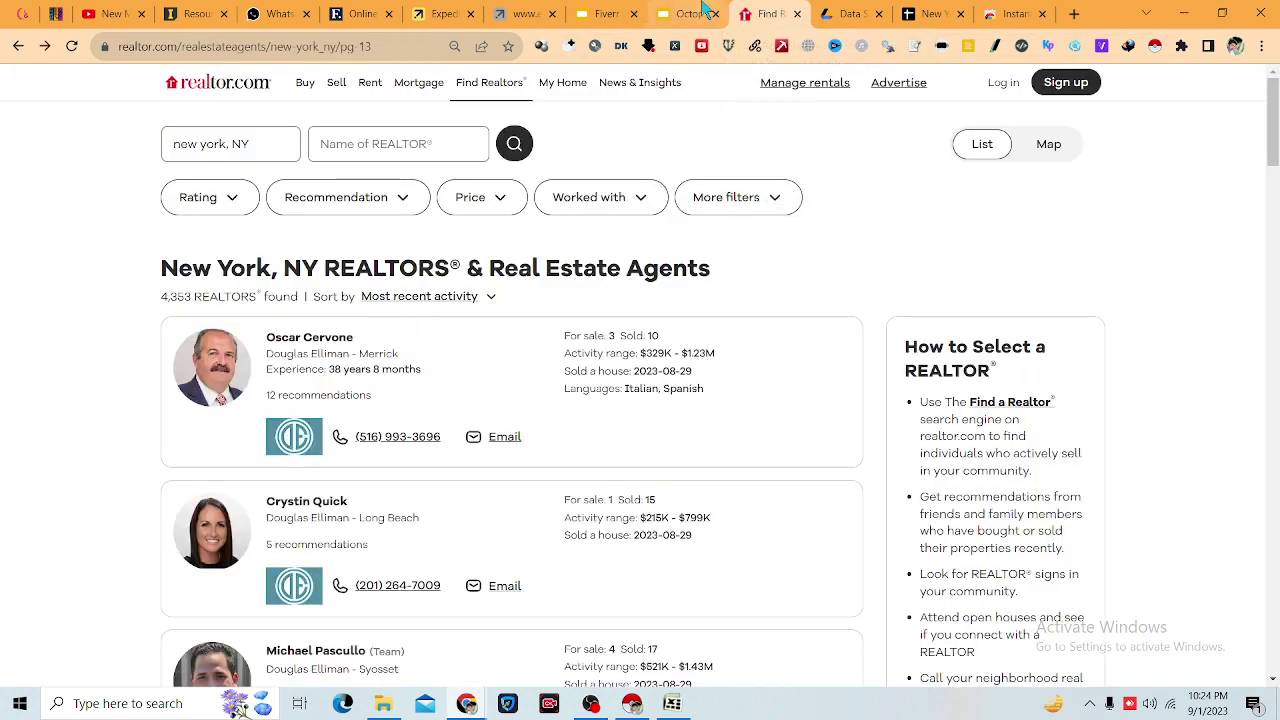
left_click(690, 14)
left_click(450, 345)
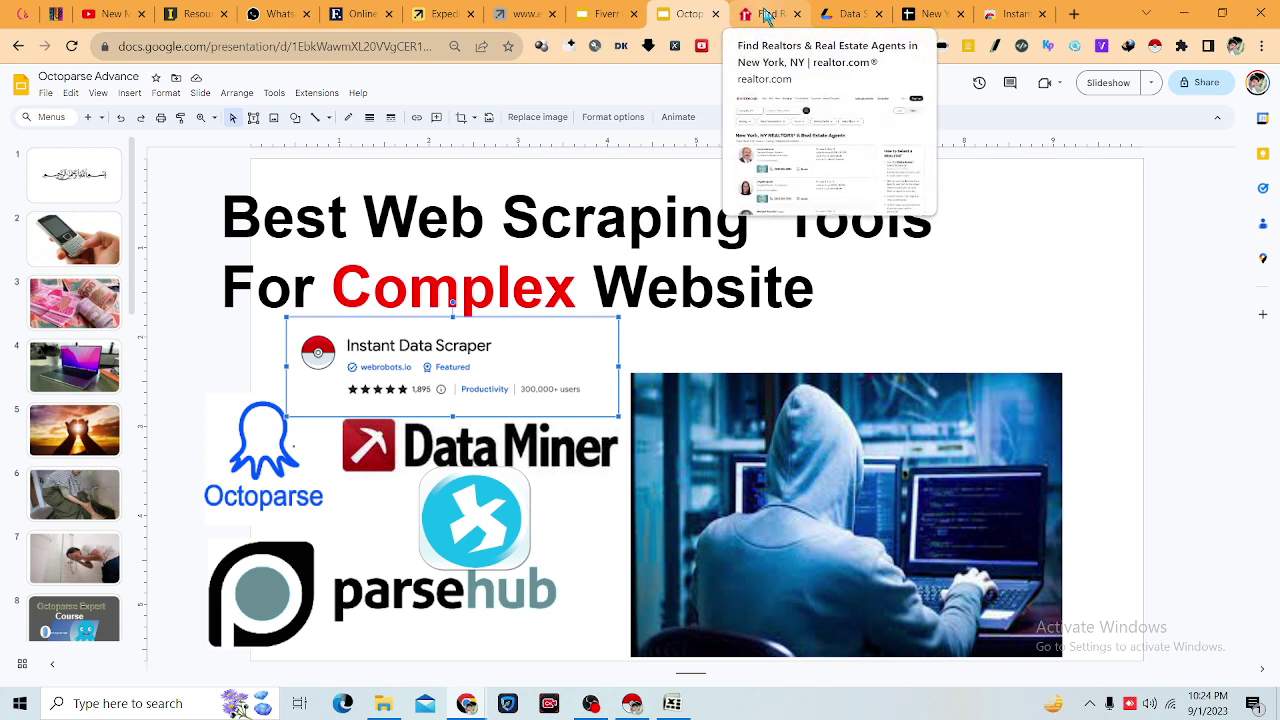
Step: Bring the realtor workbook back up in Excel, and switch to OBS
mouse_move(674, 690)
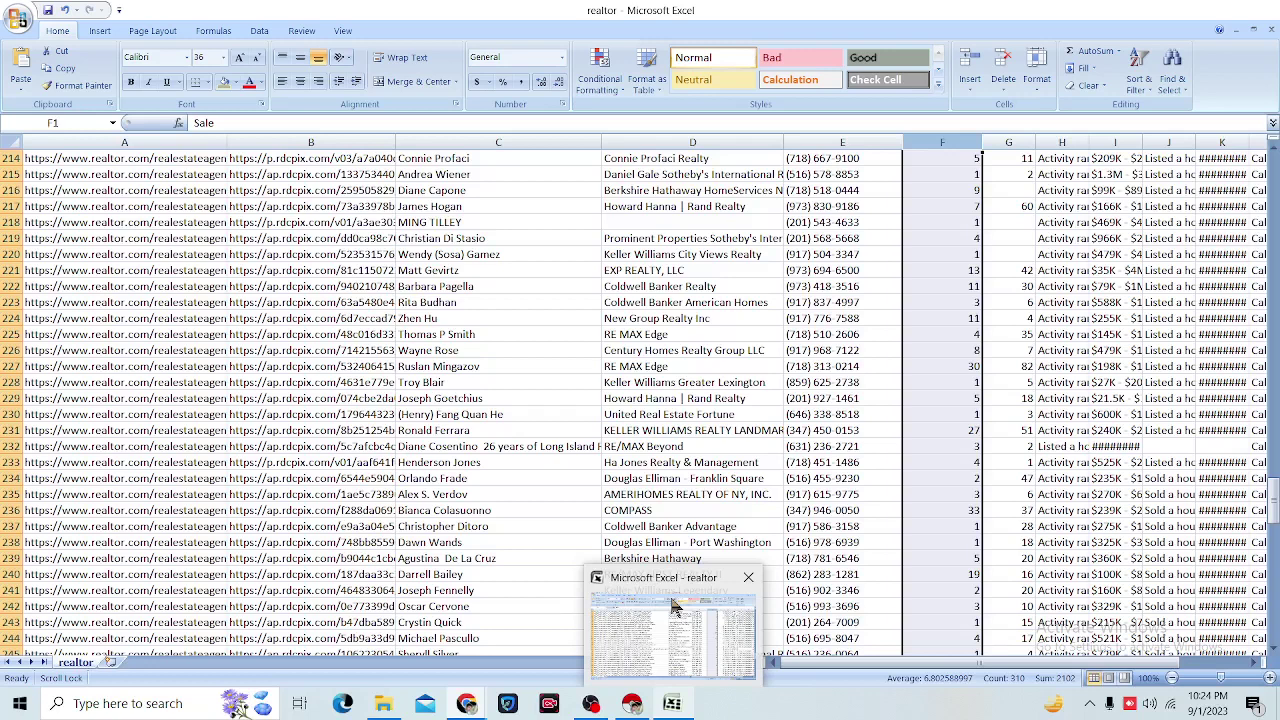
left_click(674, 683)
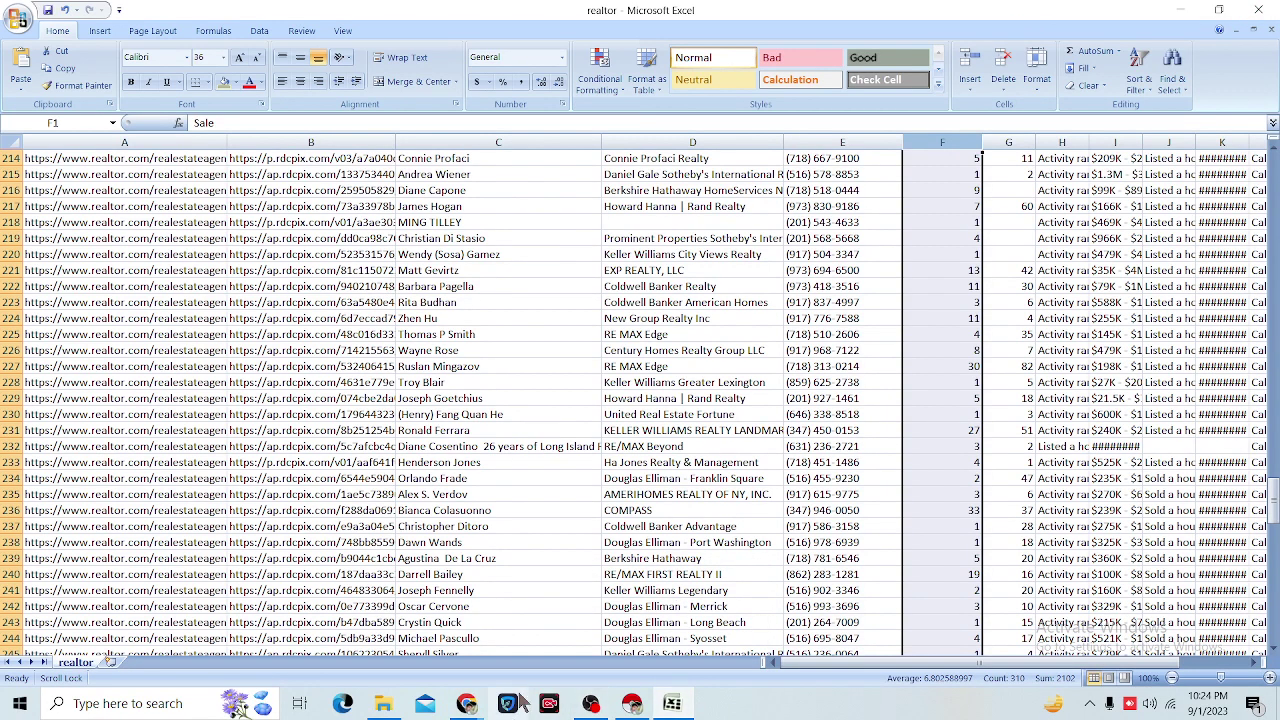
left_click(588, 711)
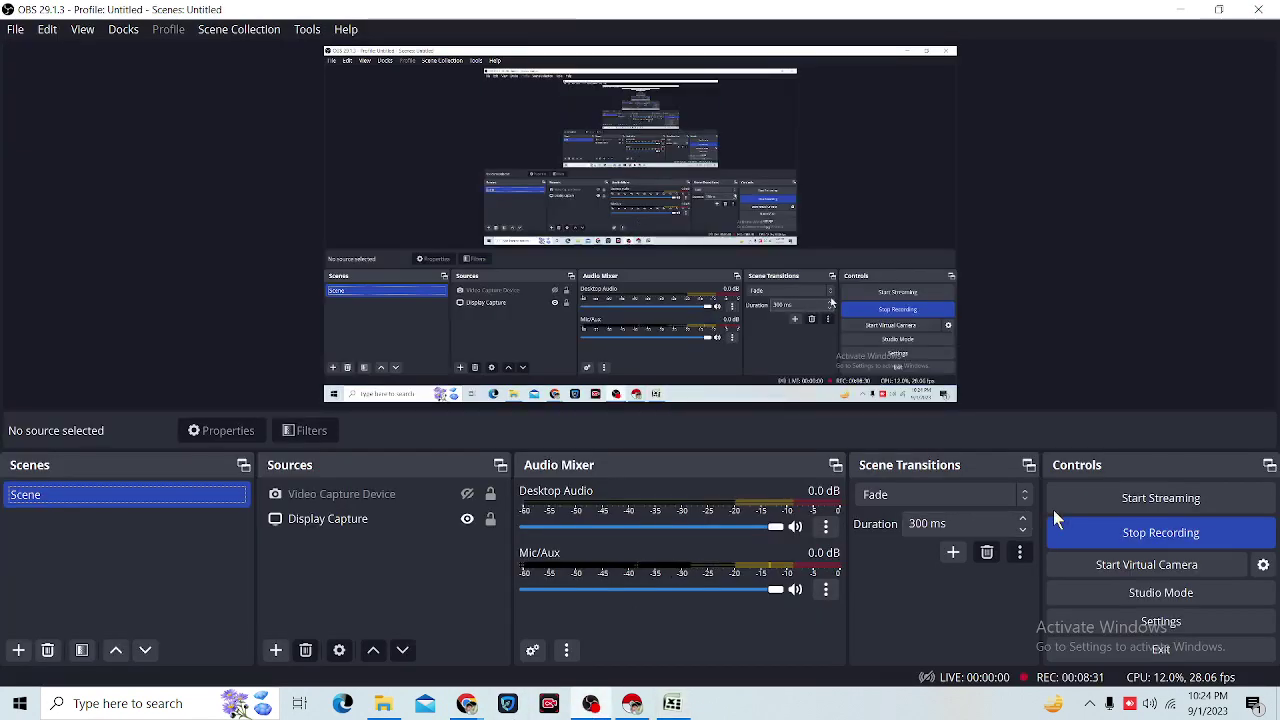